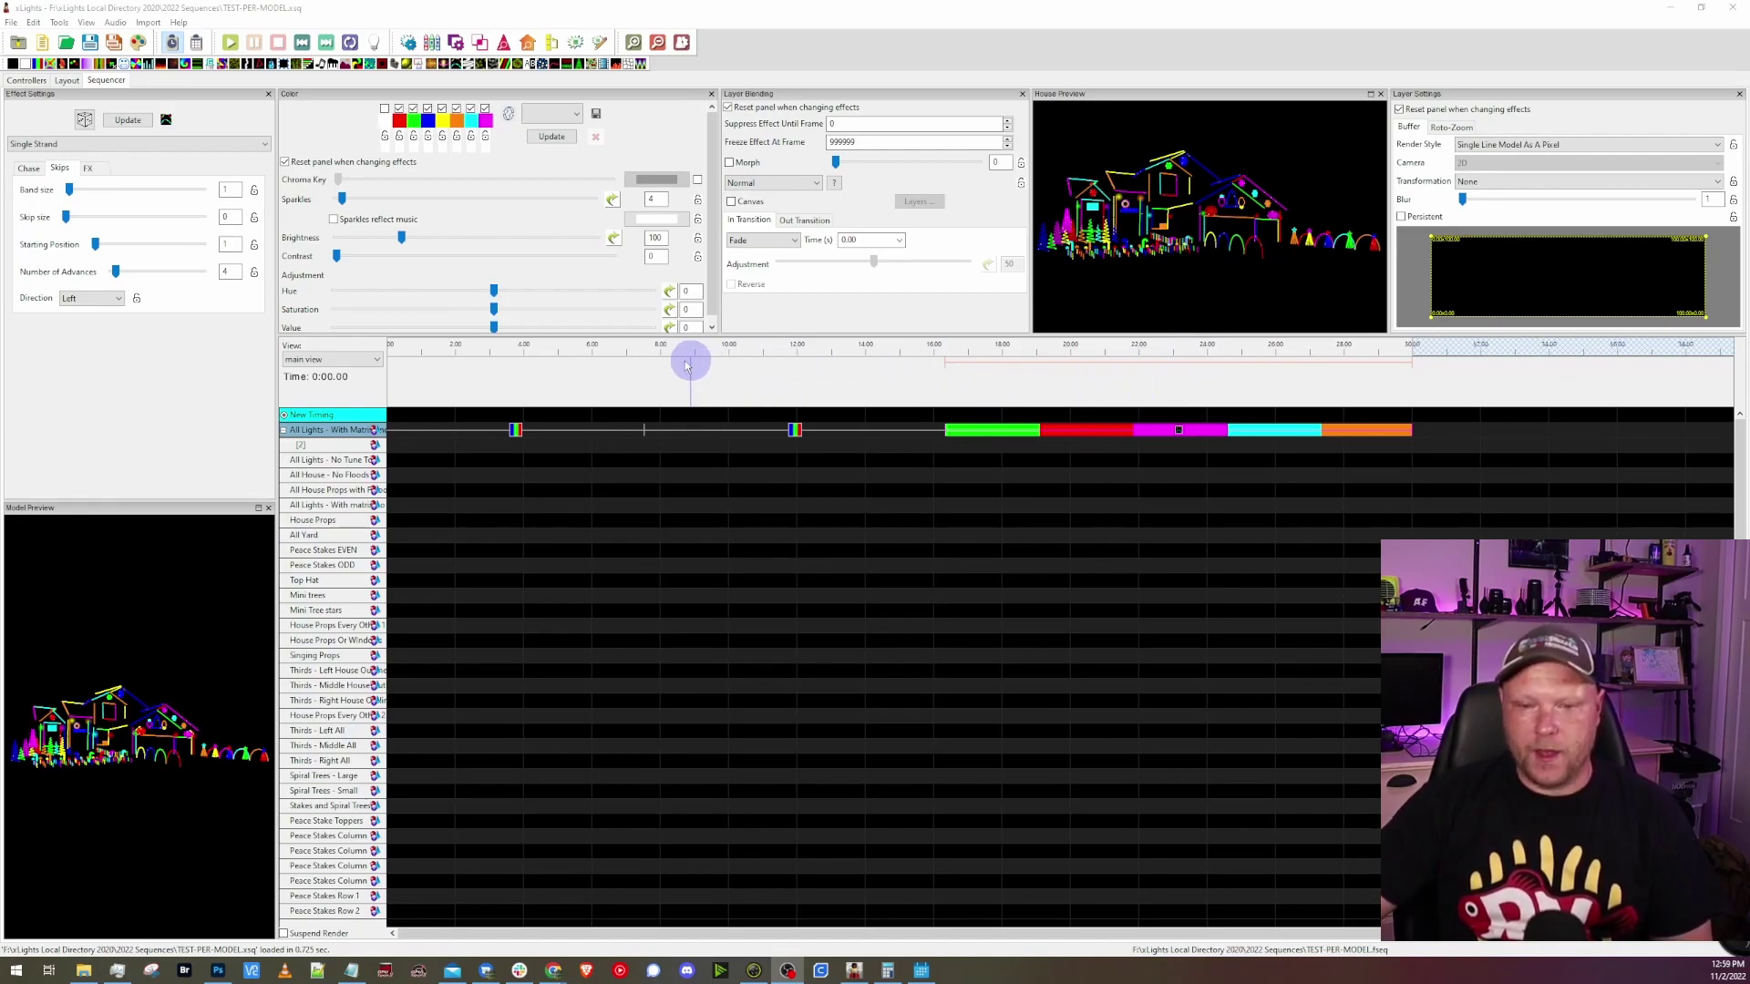
Play the test sequence from about 3.8 s and inspect both effects on the All Lights row
left_click(438, 353)
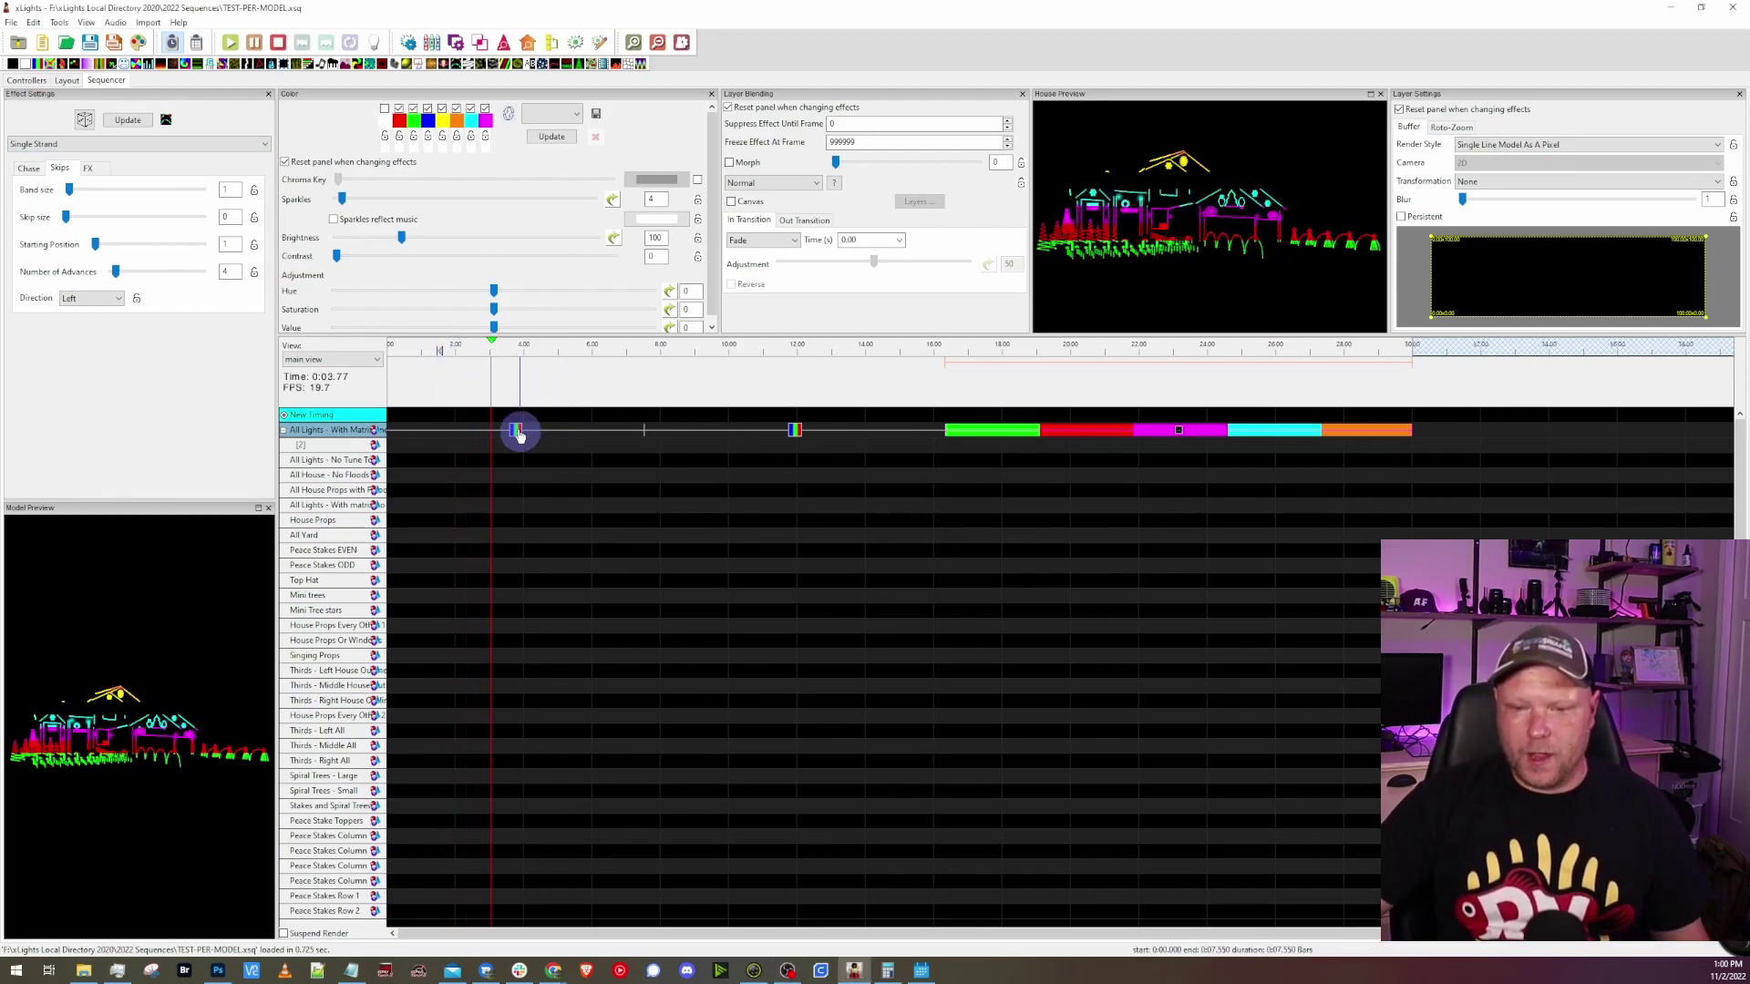
left_click(517, 432)
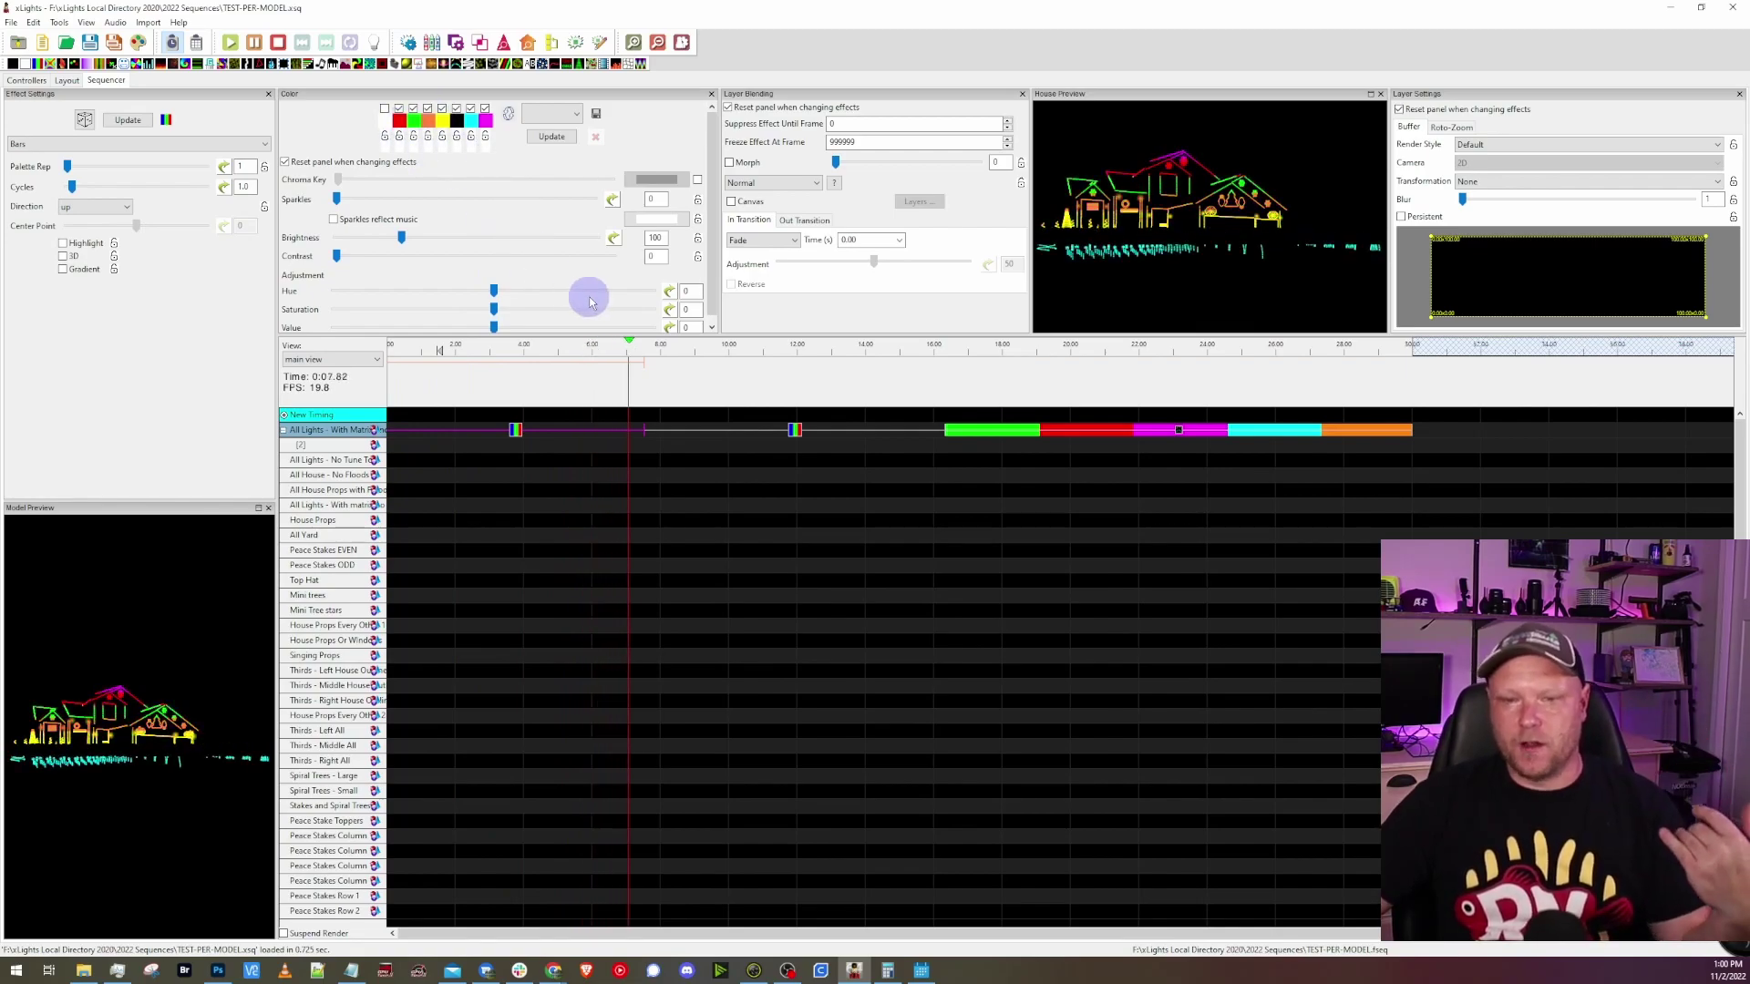
left_click(795, 430)
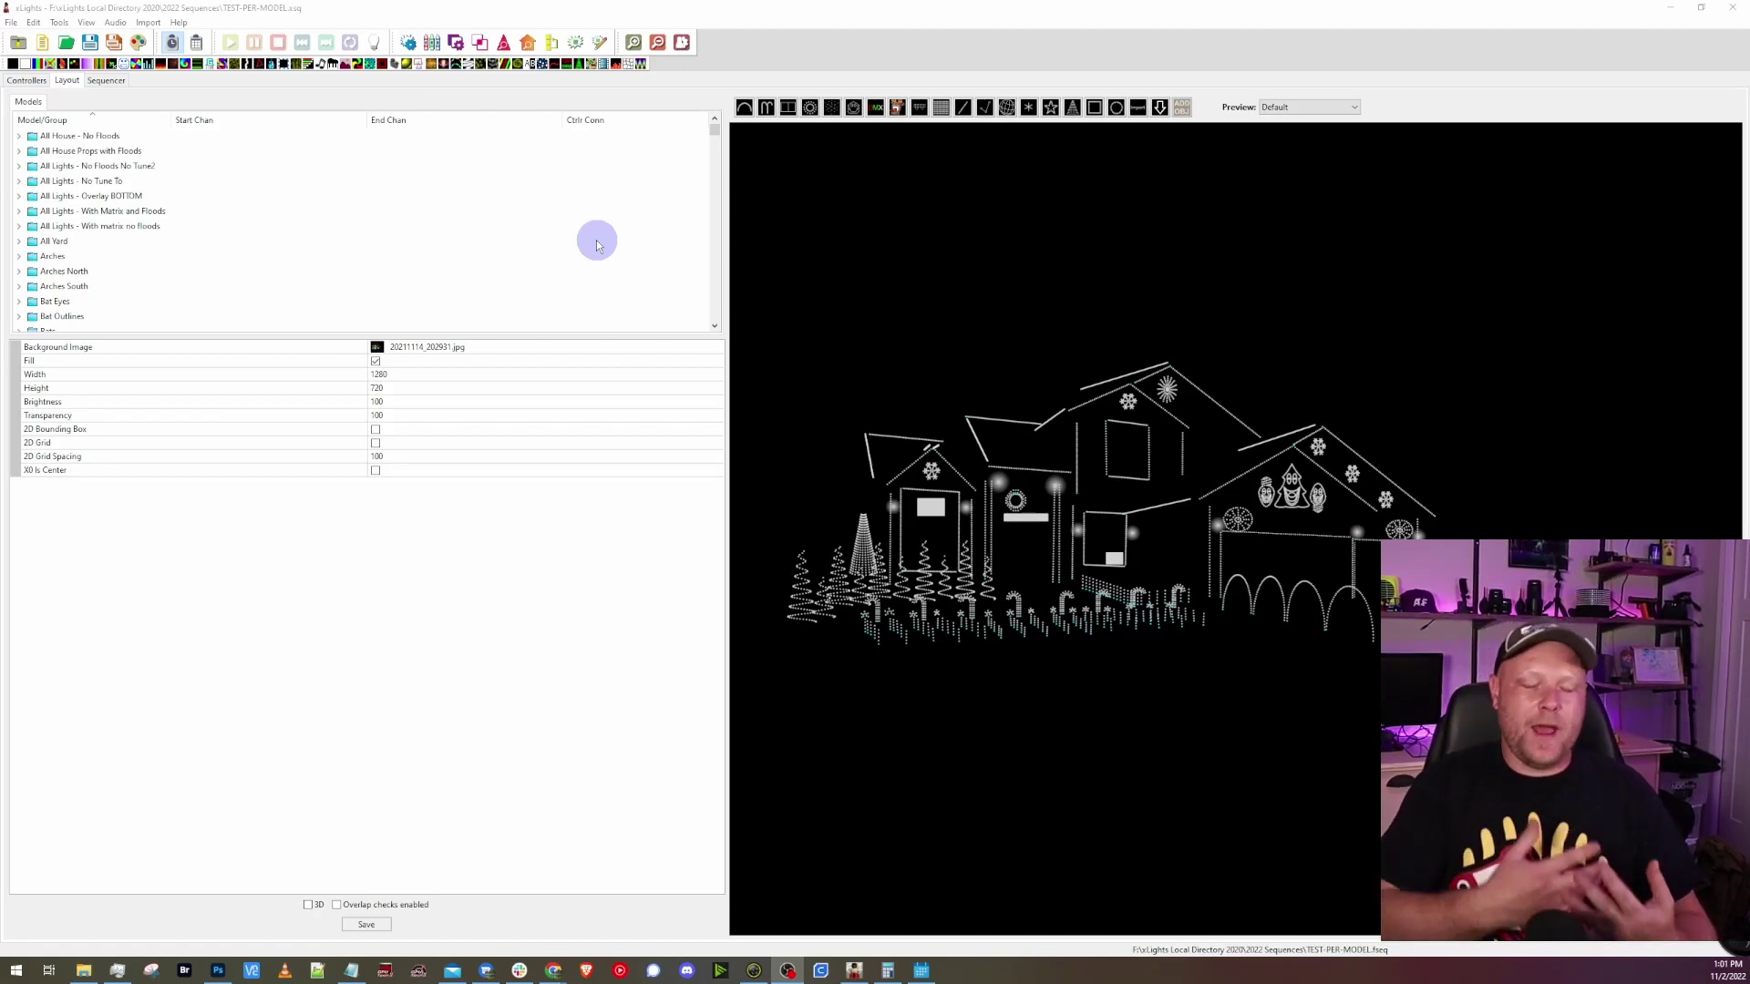
Select Garage Outline 01- Top in the layout preview and check its nodes-per-string value
left_click(1294, 538)
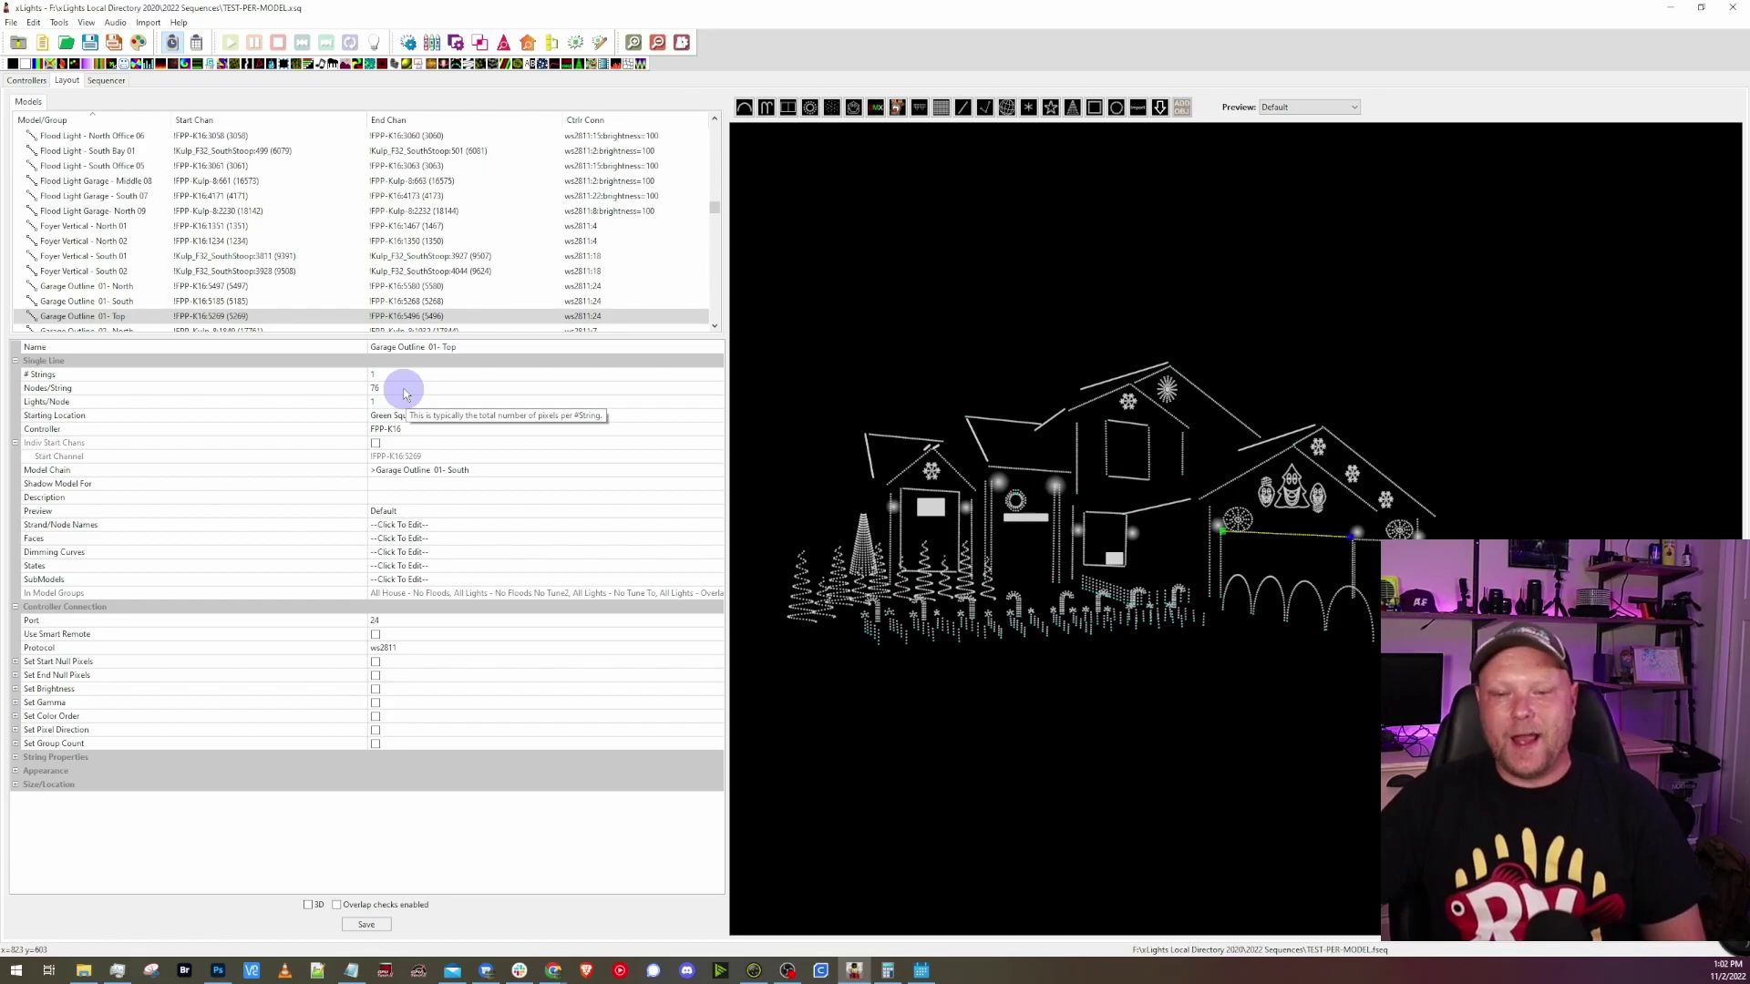
left_click(404, 390)
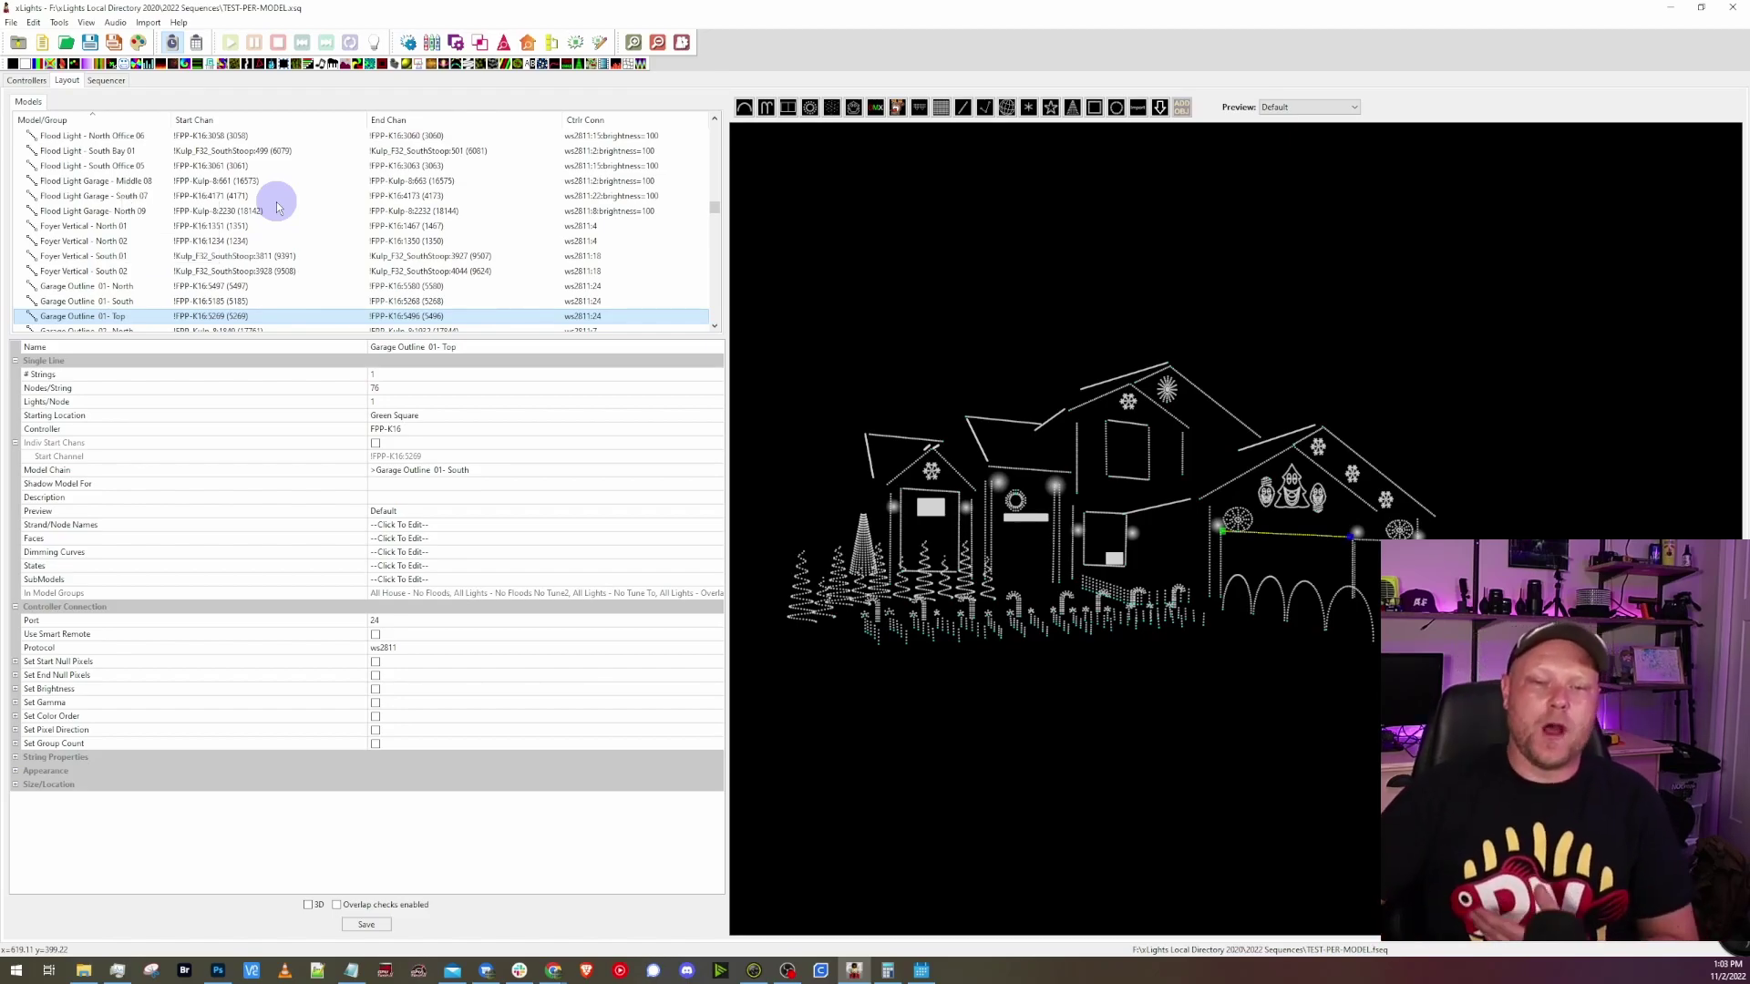
Select all layout models with Ctrl+A and delete every empty model group
left_click(266, 212)
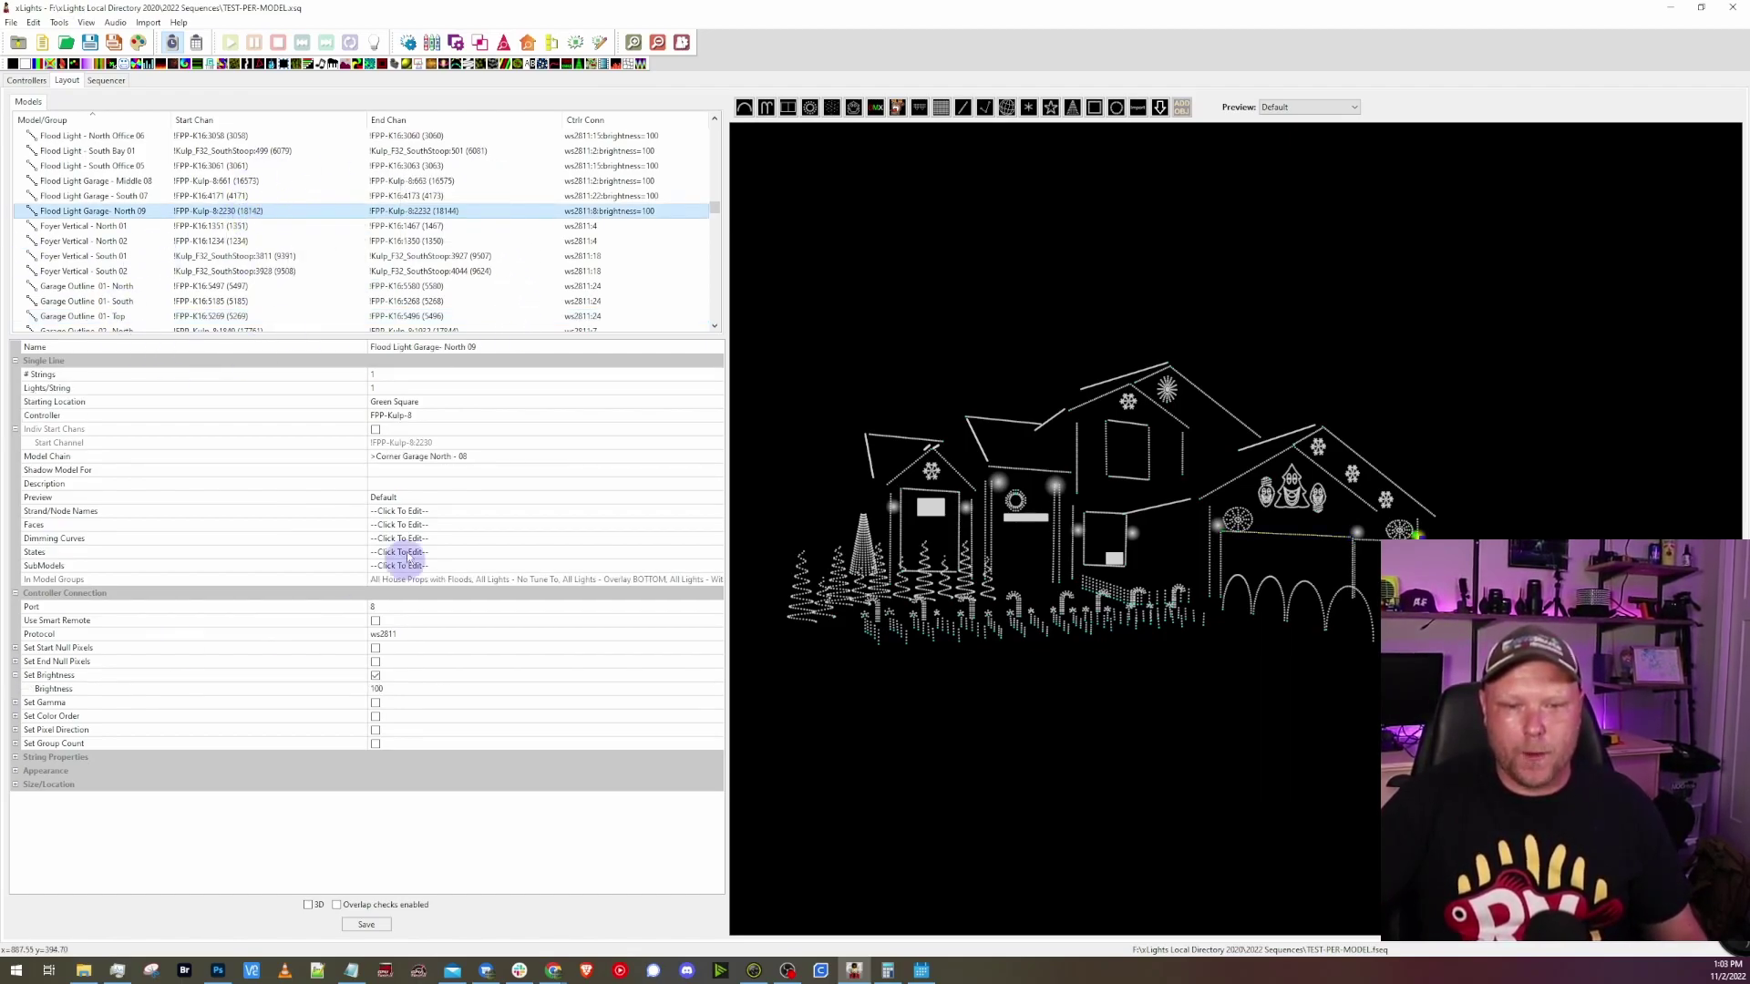
key("ctrl+a")
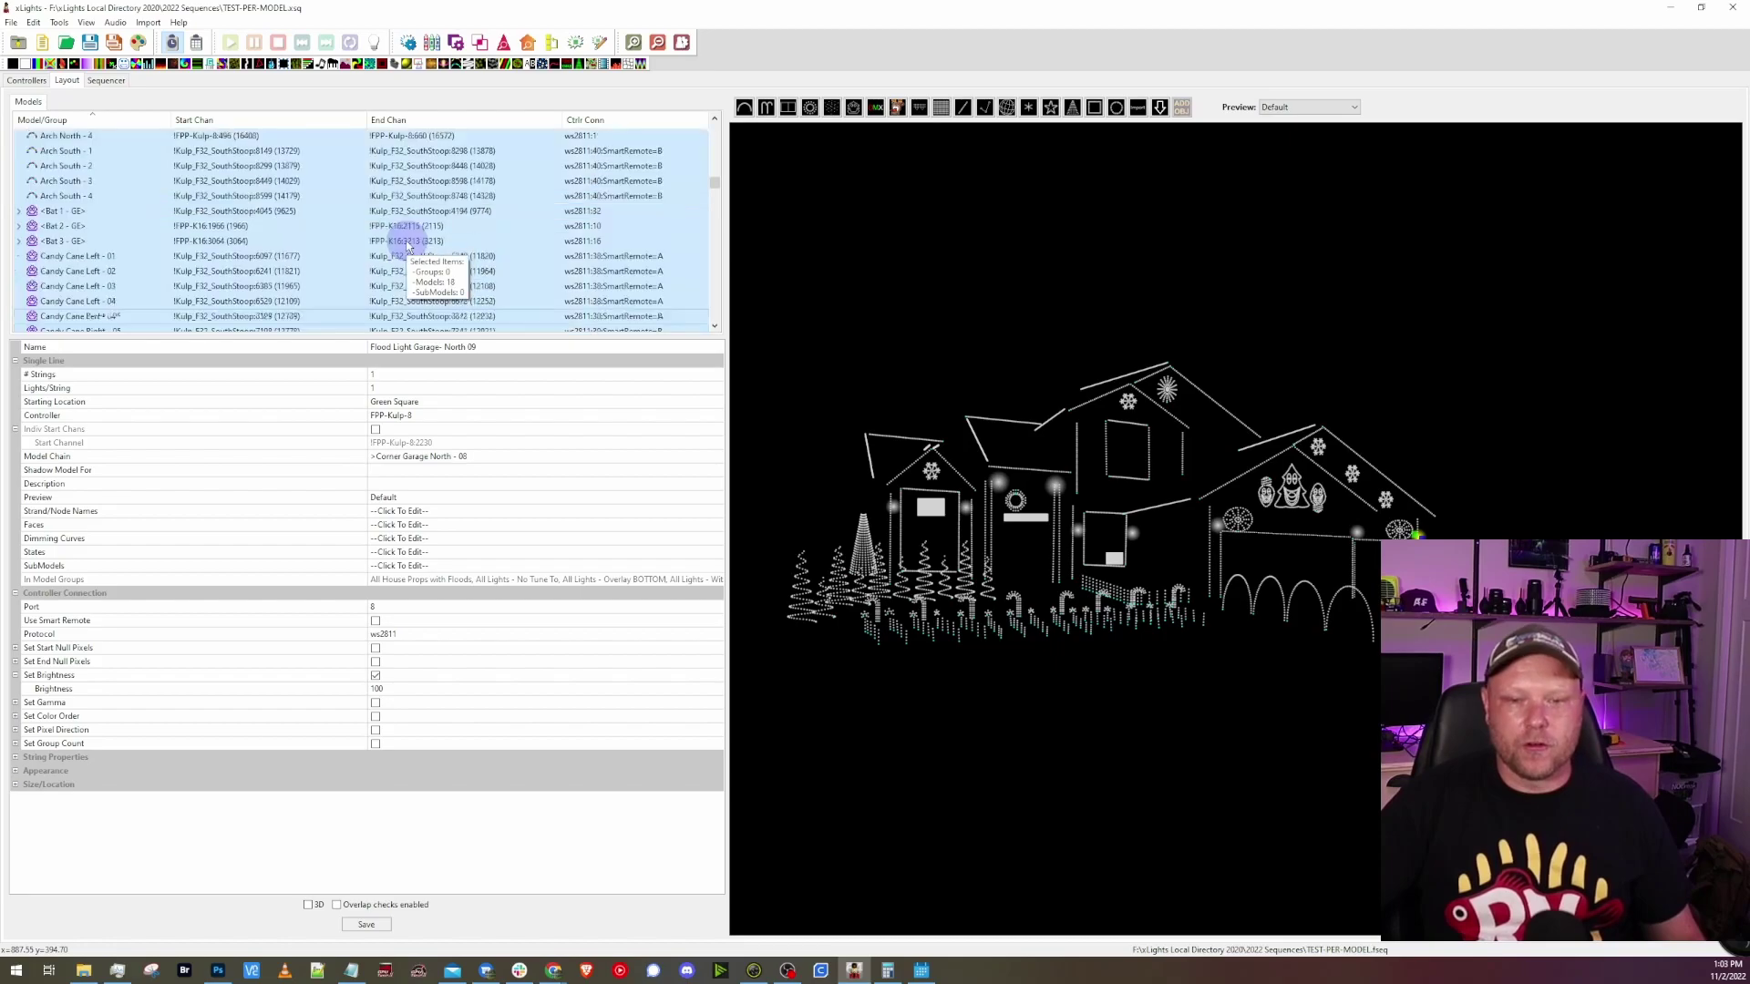
scroll(407, 244, "down", 4)
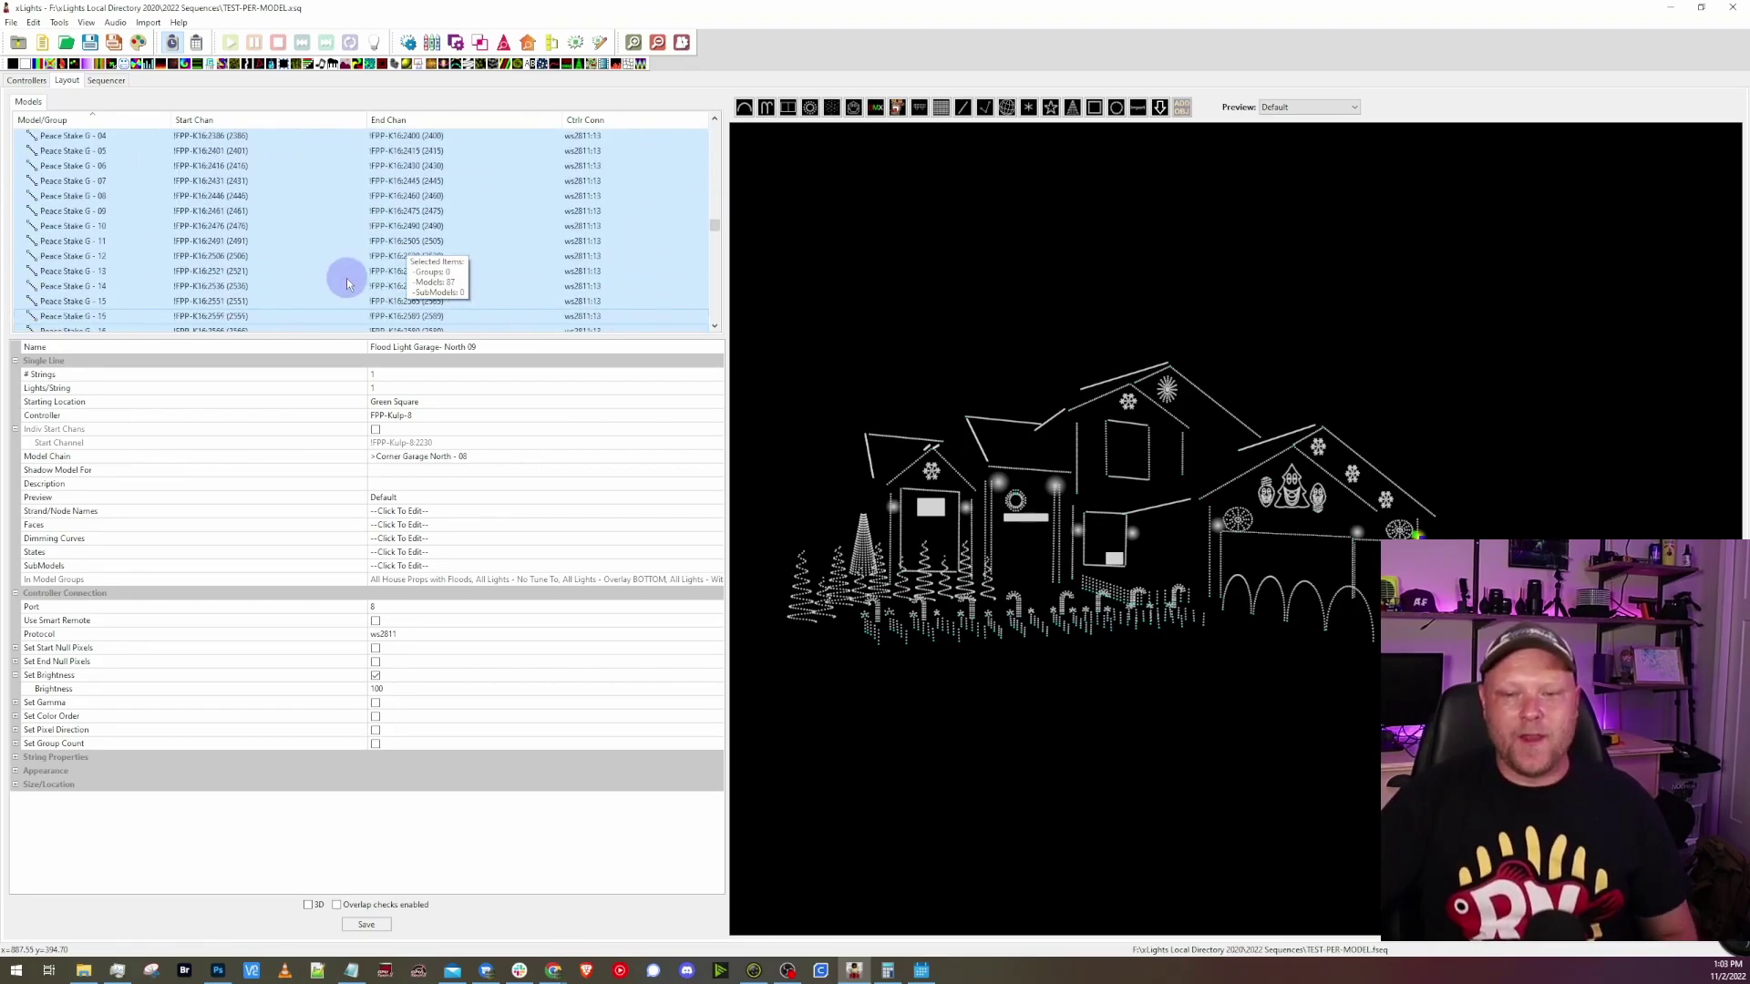
scroll(347, 283, "down", 5)
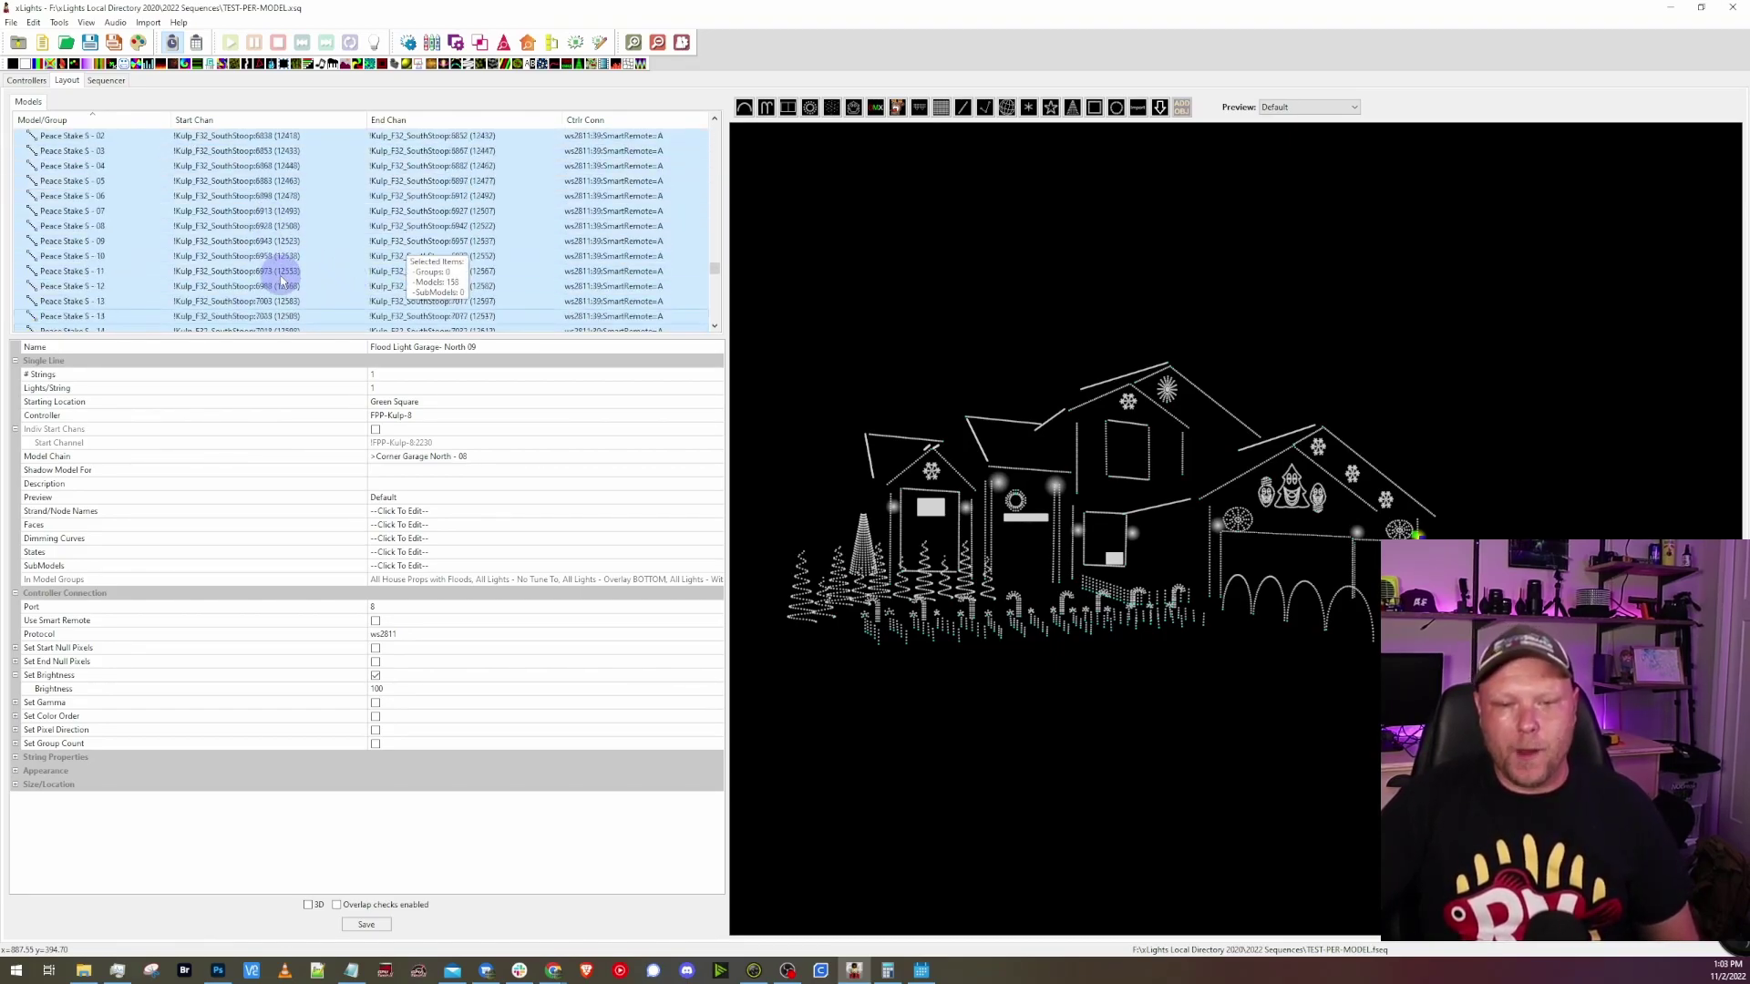
scroll(313, 177, "down", 10)
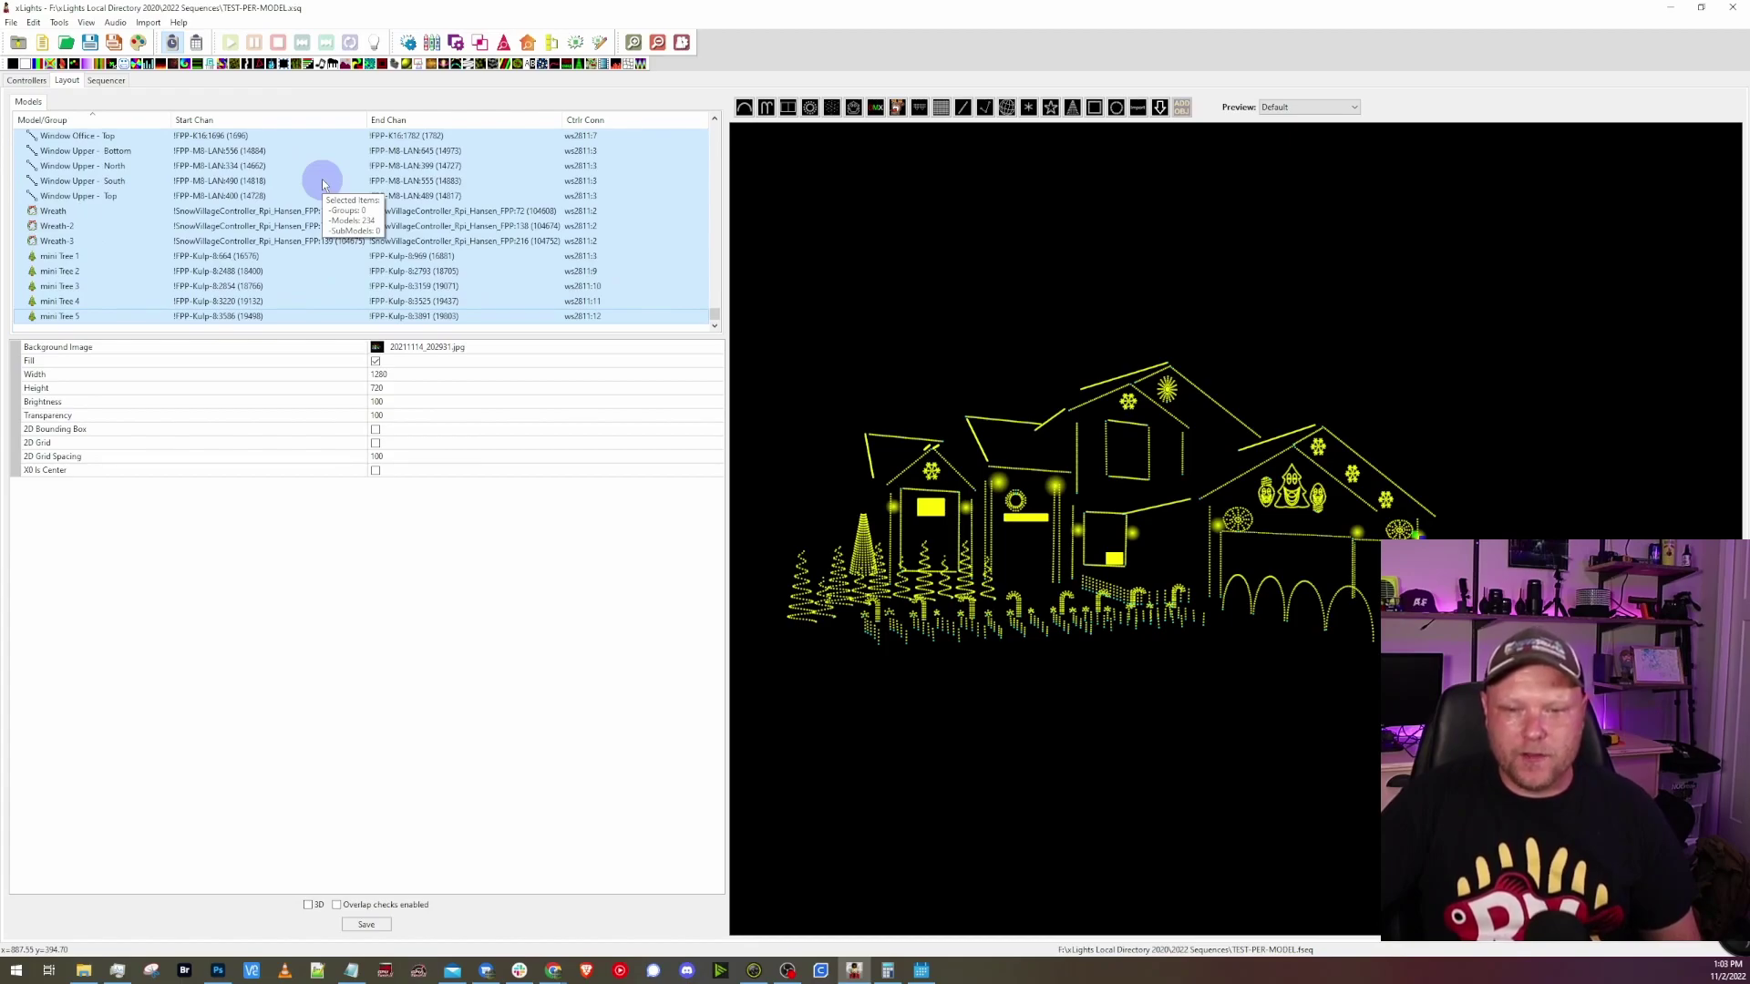
right_click(324, 185)
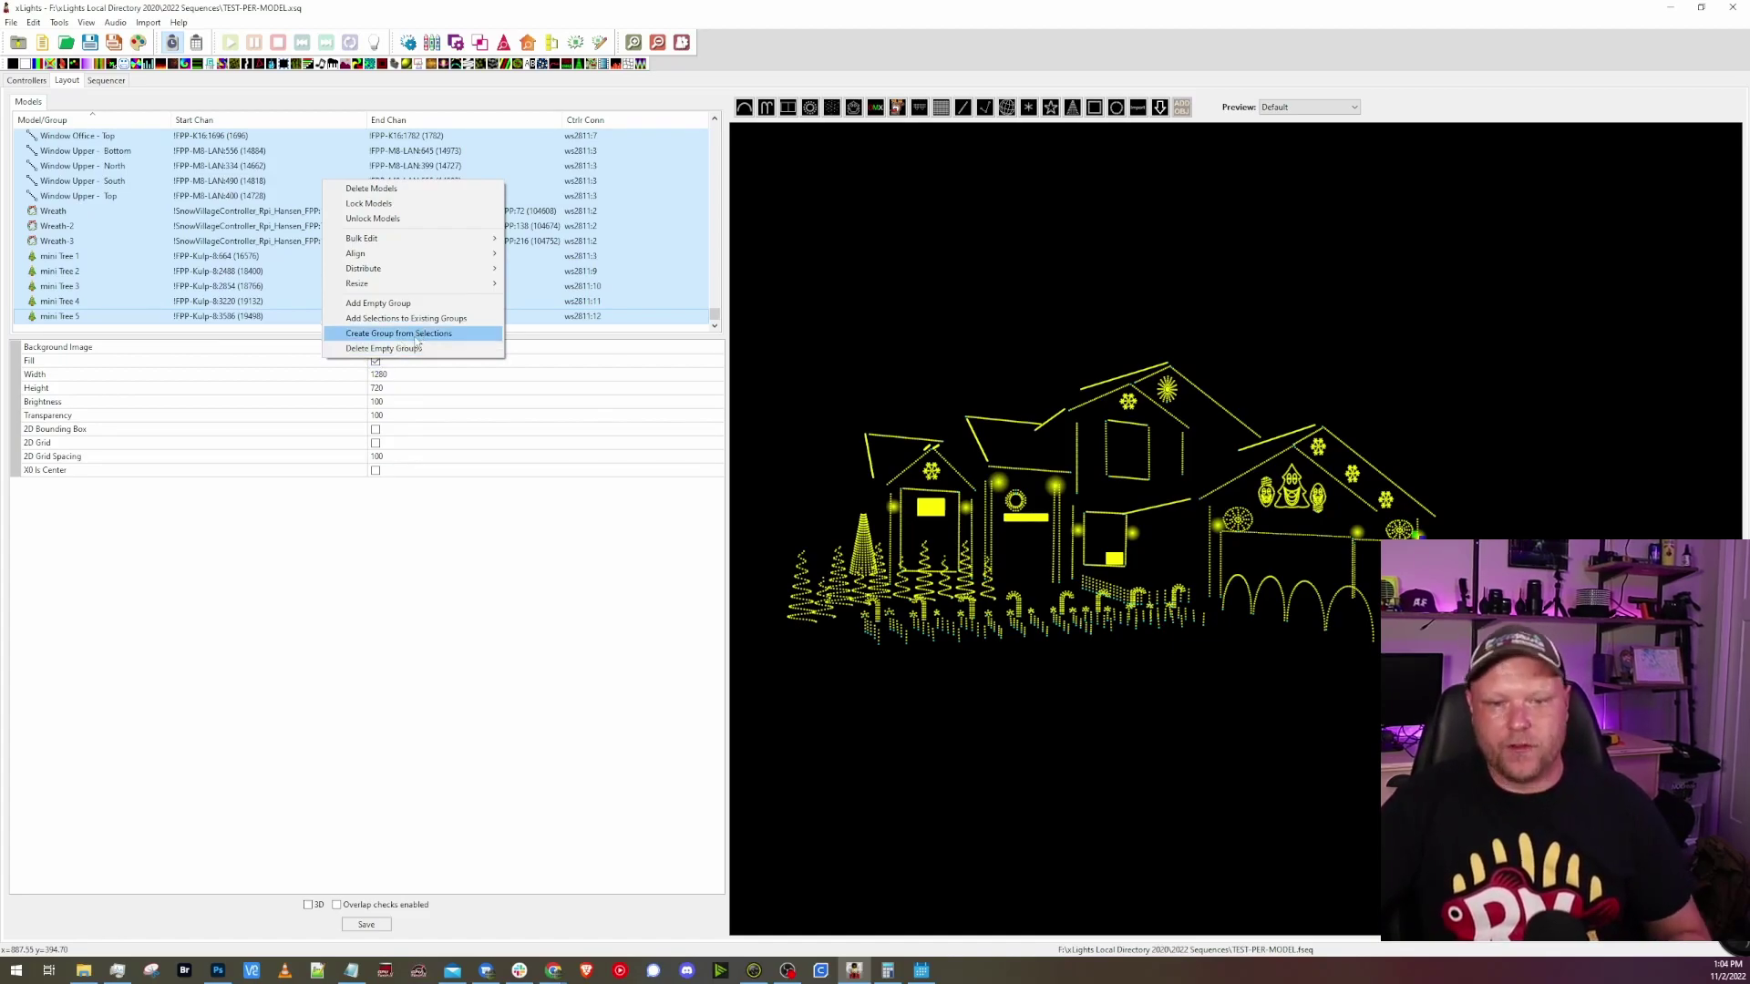
left_click(435, 357)
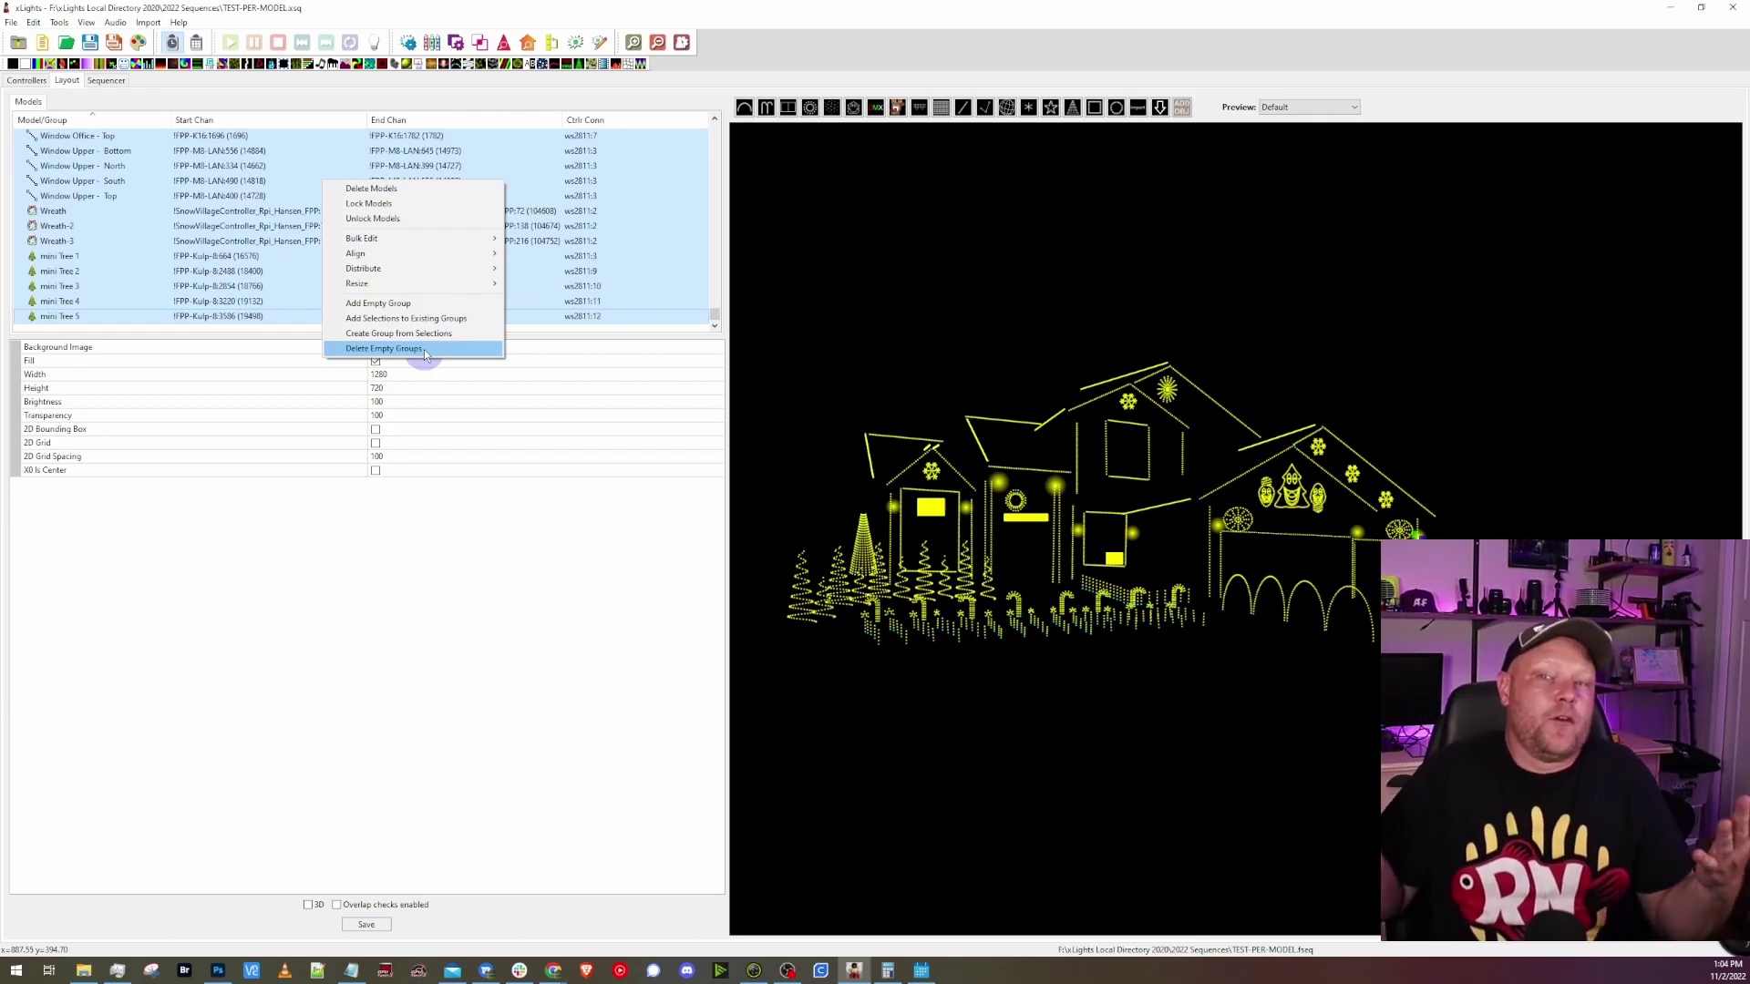
left_click(425, 350)
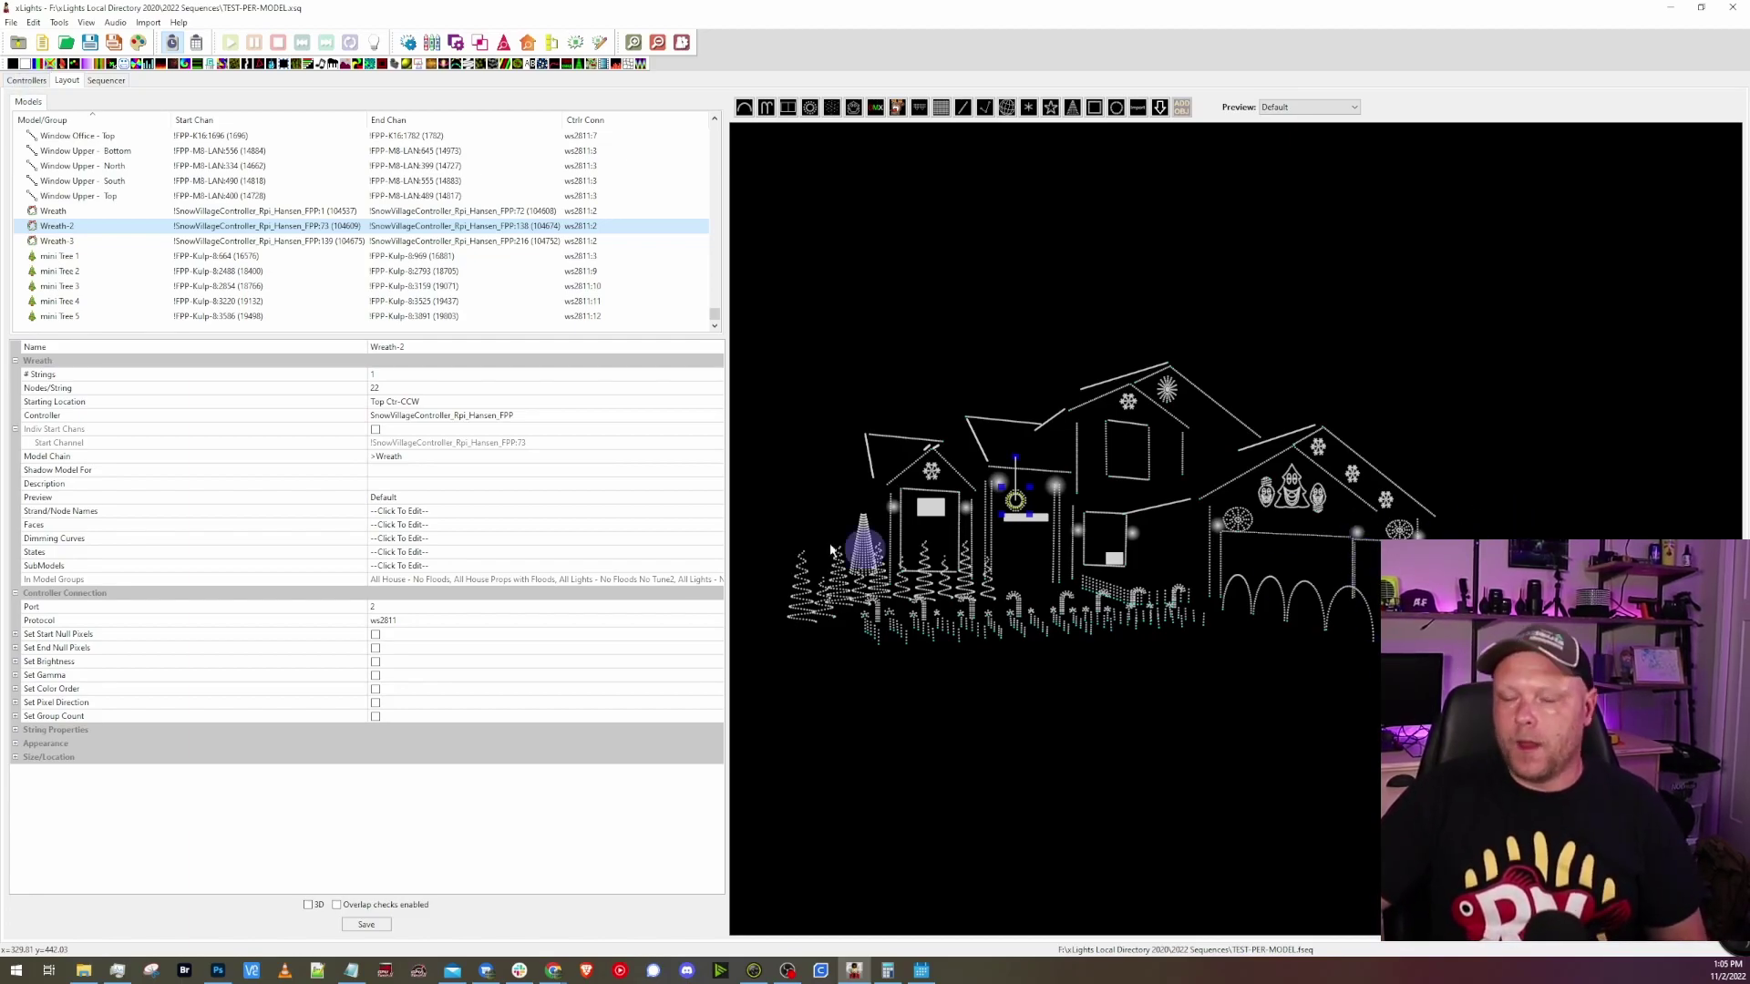
mouse_move(225, 256)
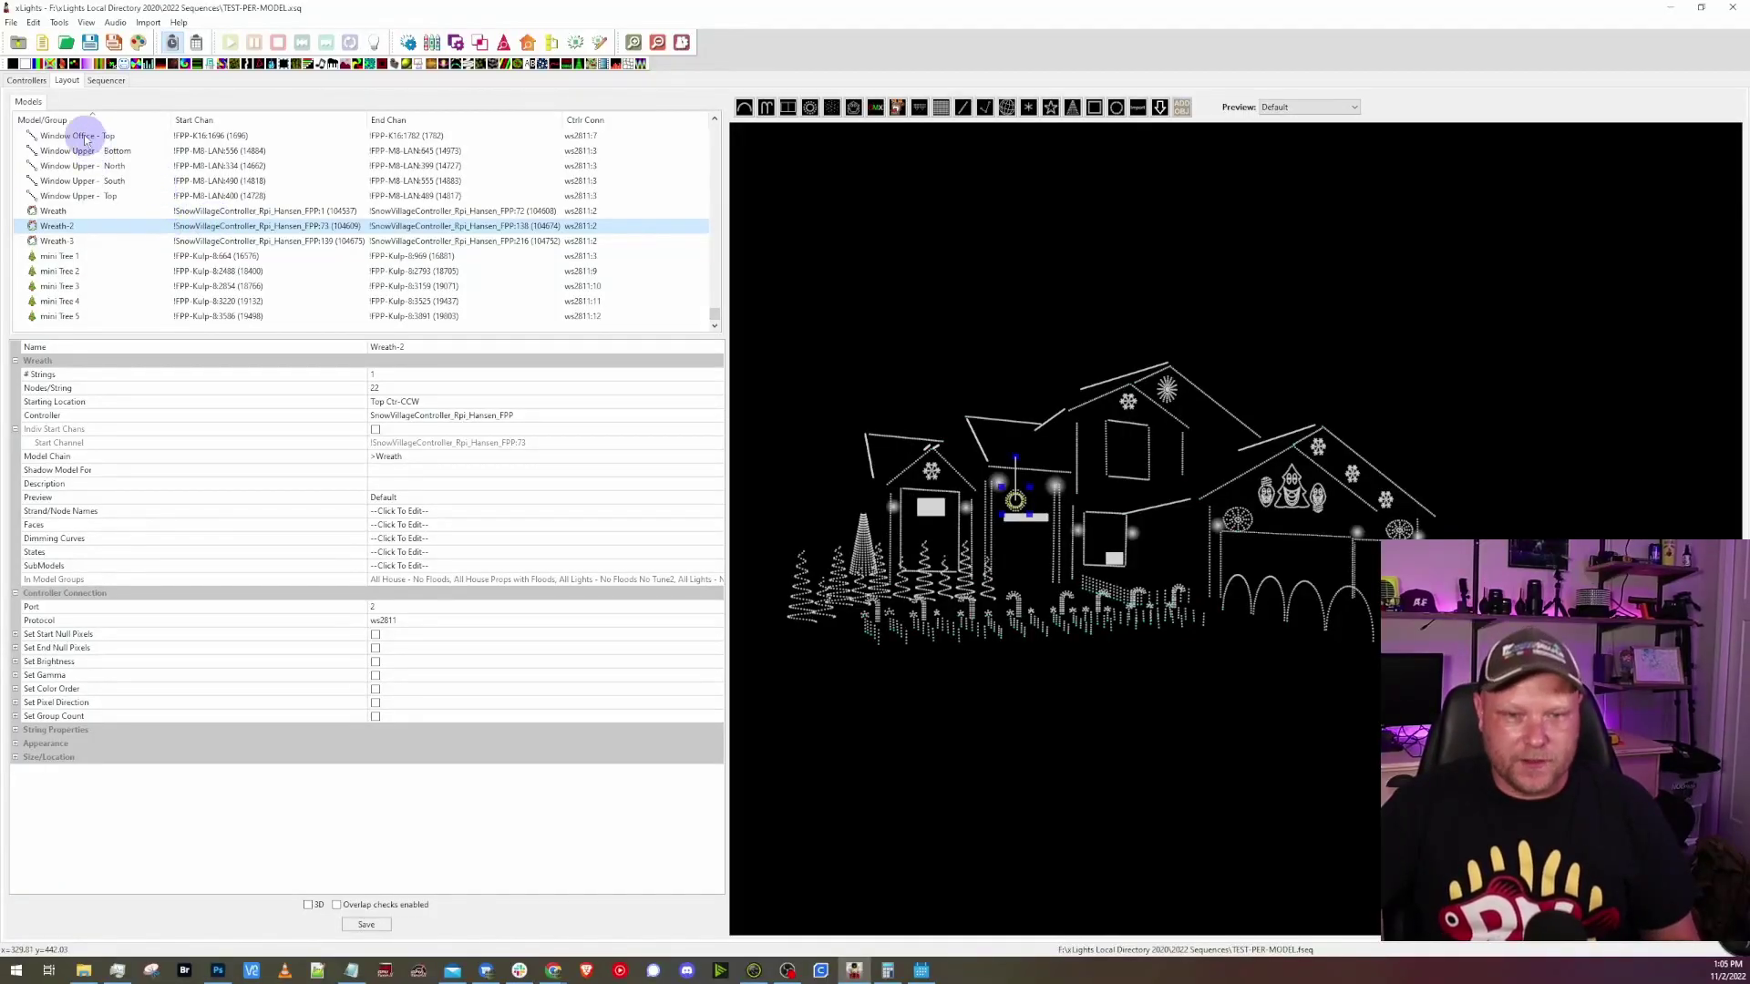
Review FPP-Kulp-8's pixel port assignments in the Visualise view on the Controllers tab
left_click(27, 81)
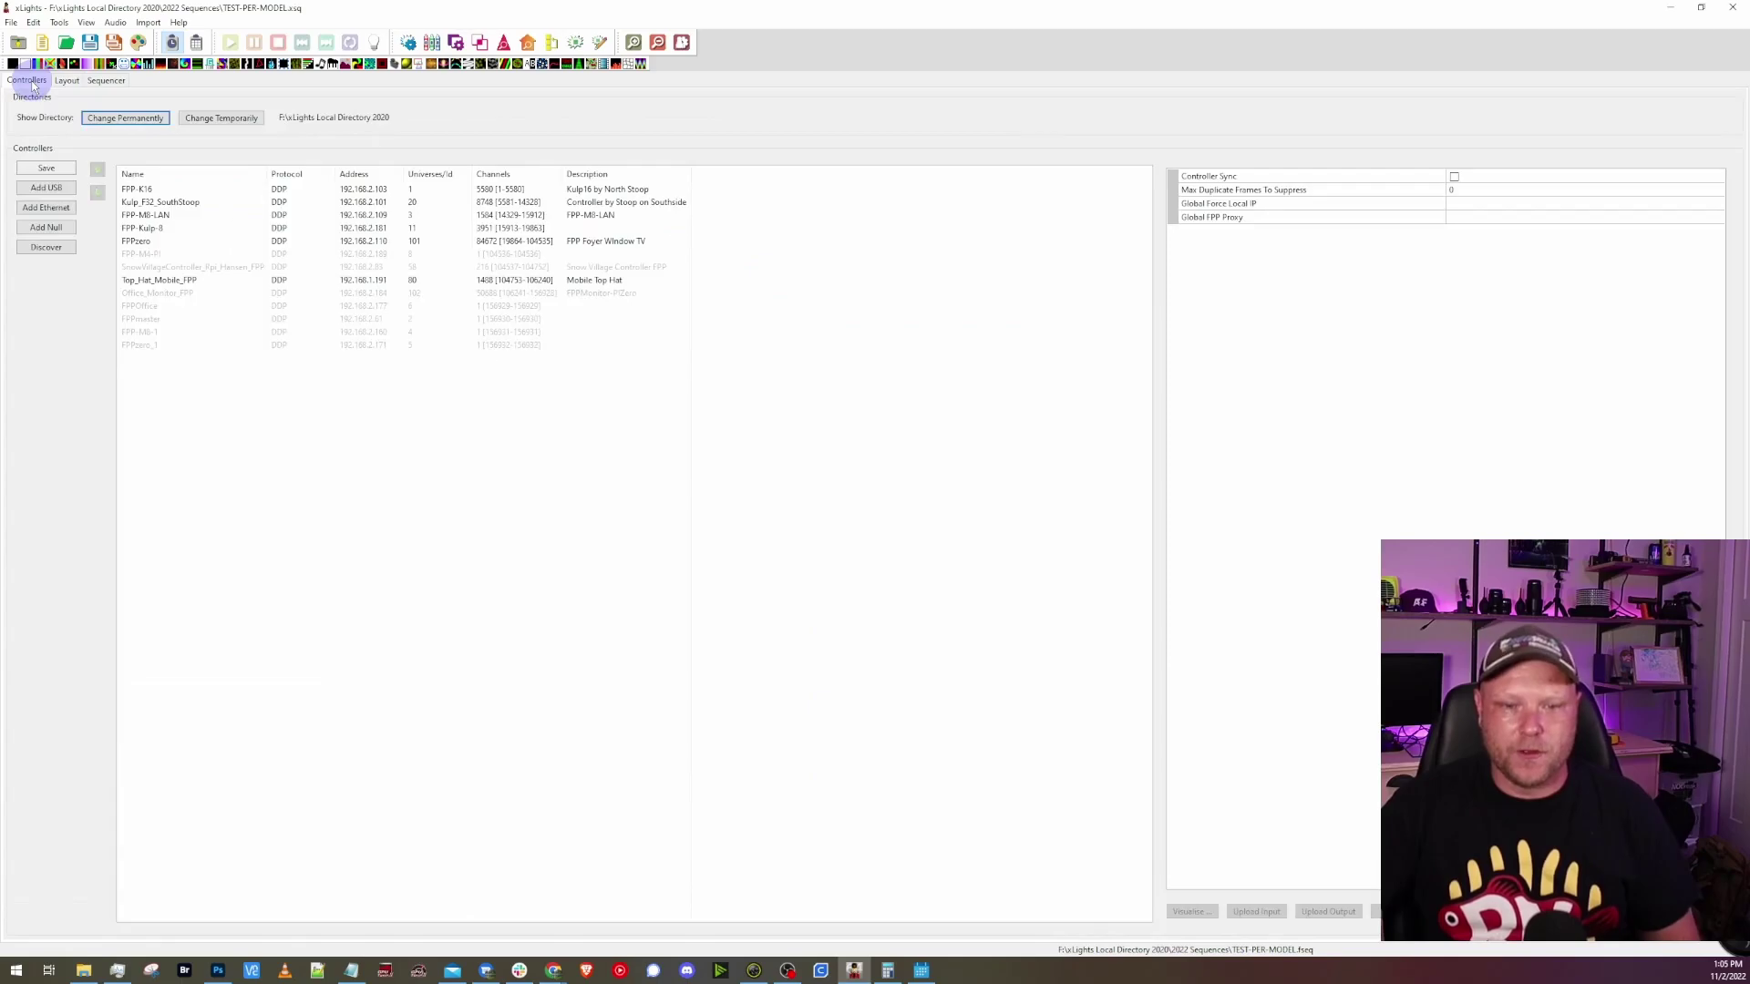
left_click(194, 232)
left_click(1189, 911)
mouse_move(179, 218)
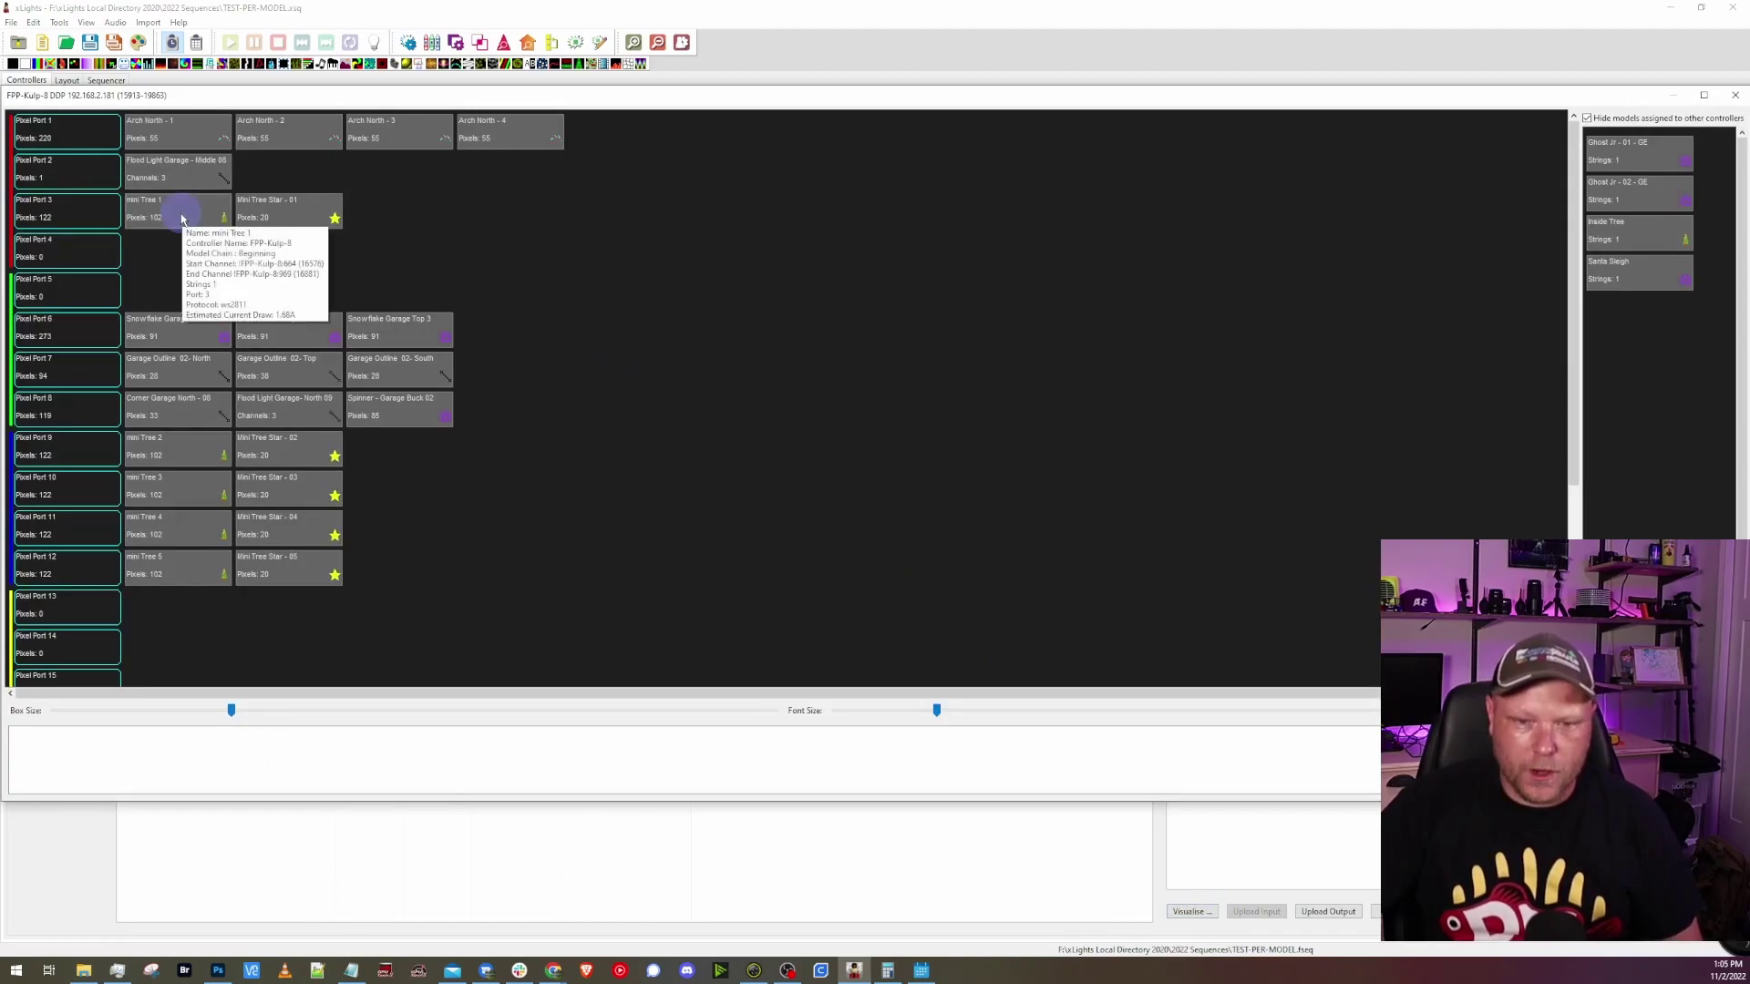
key("Escape")
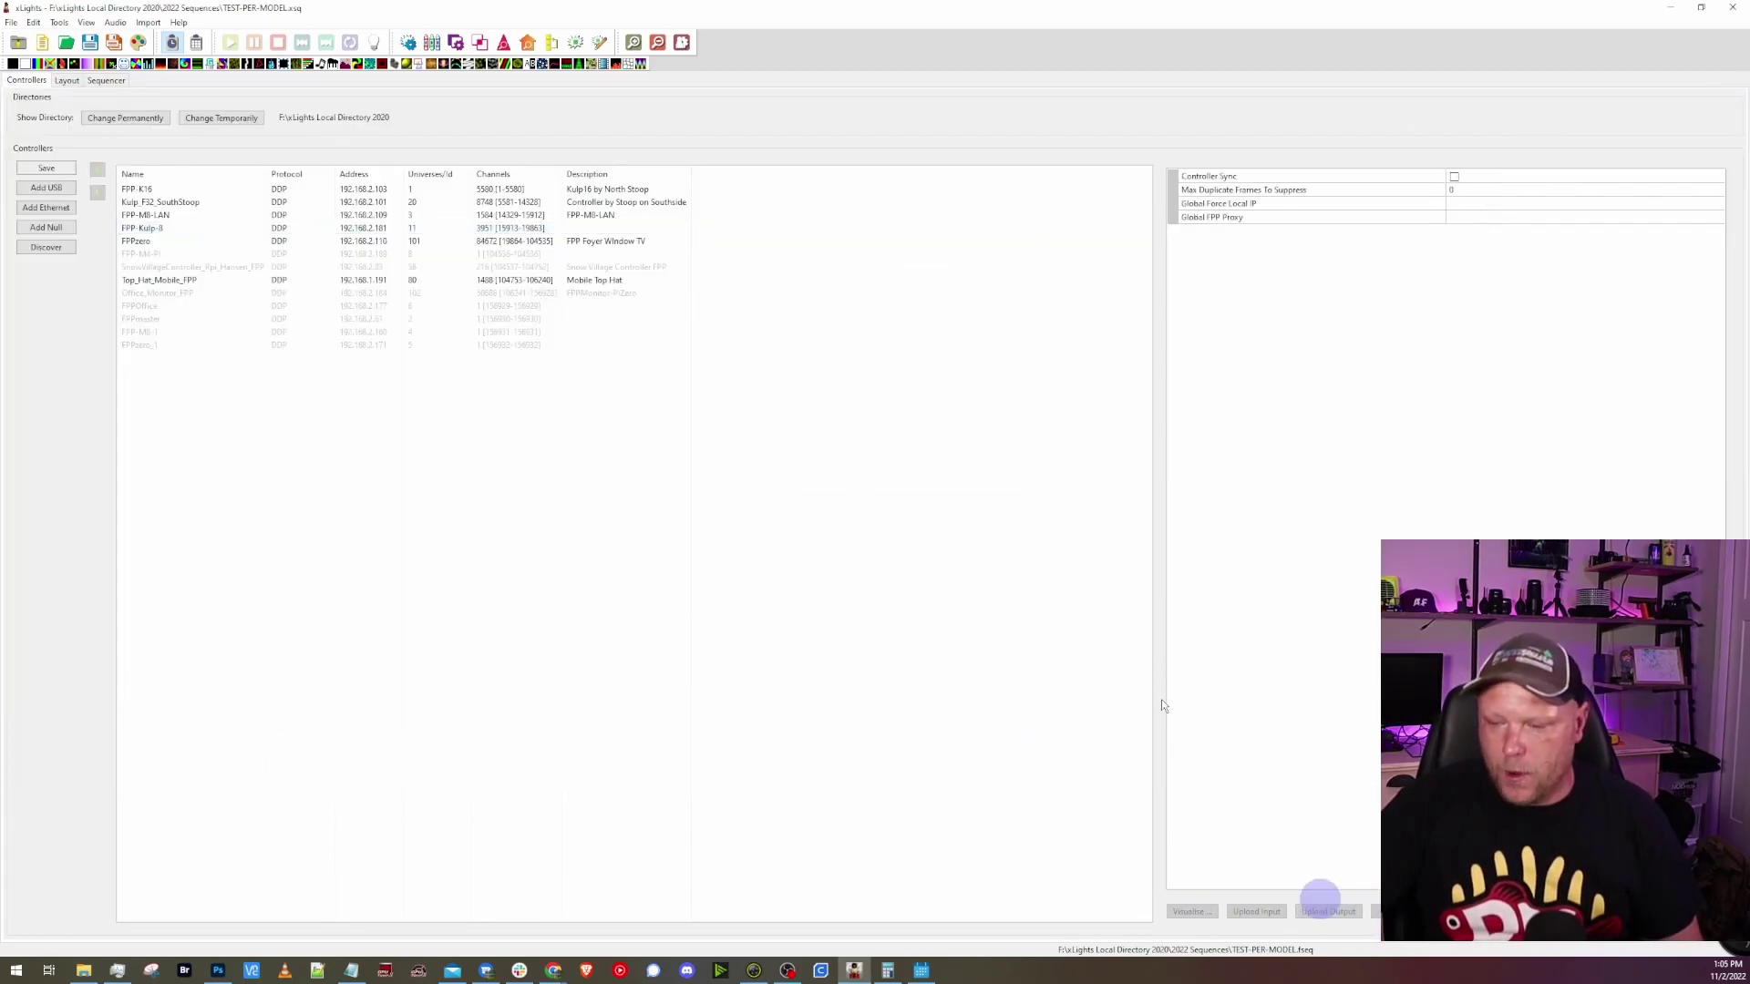
Upload the port and model configuration to the FPP-Kulp-8 controller
left_click(255, 227)
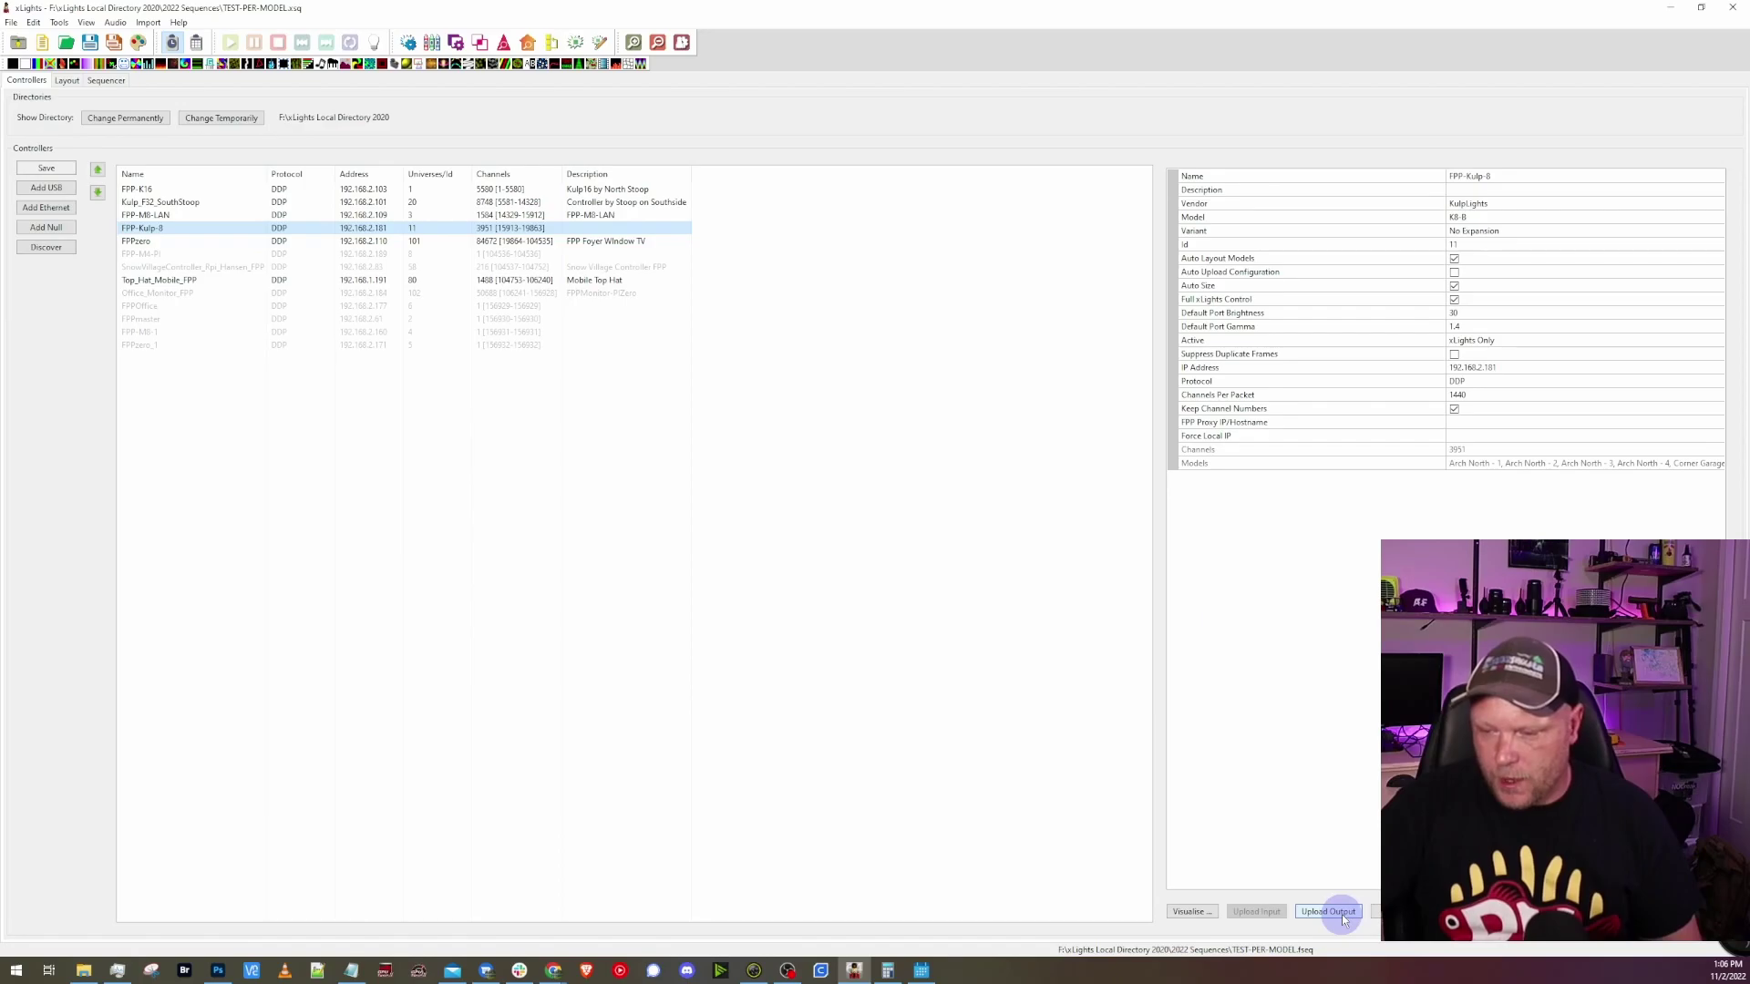
left_click(1334, 912)
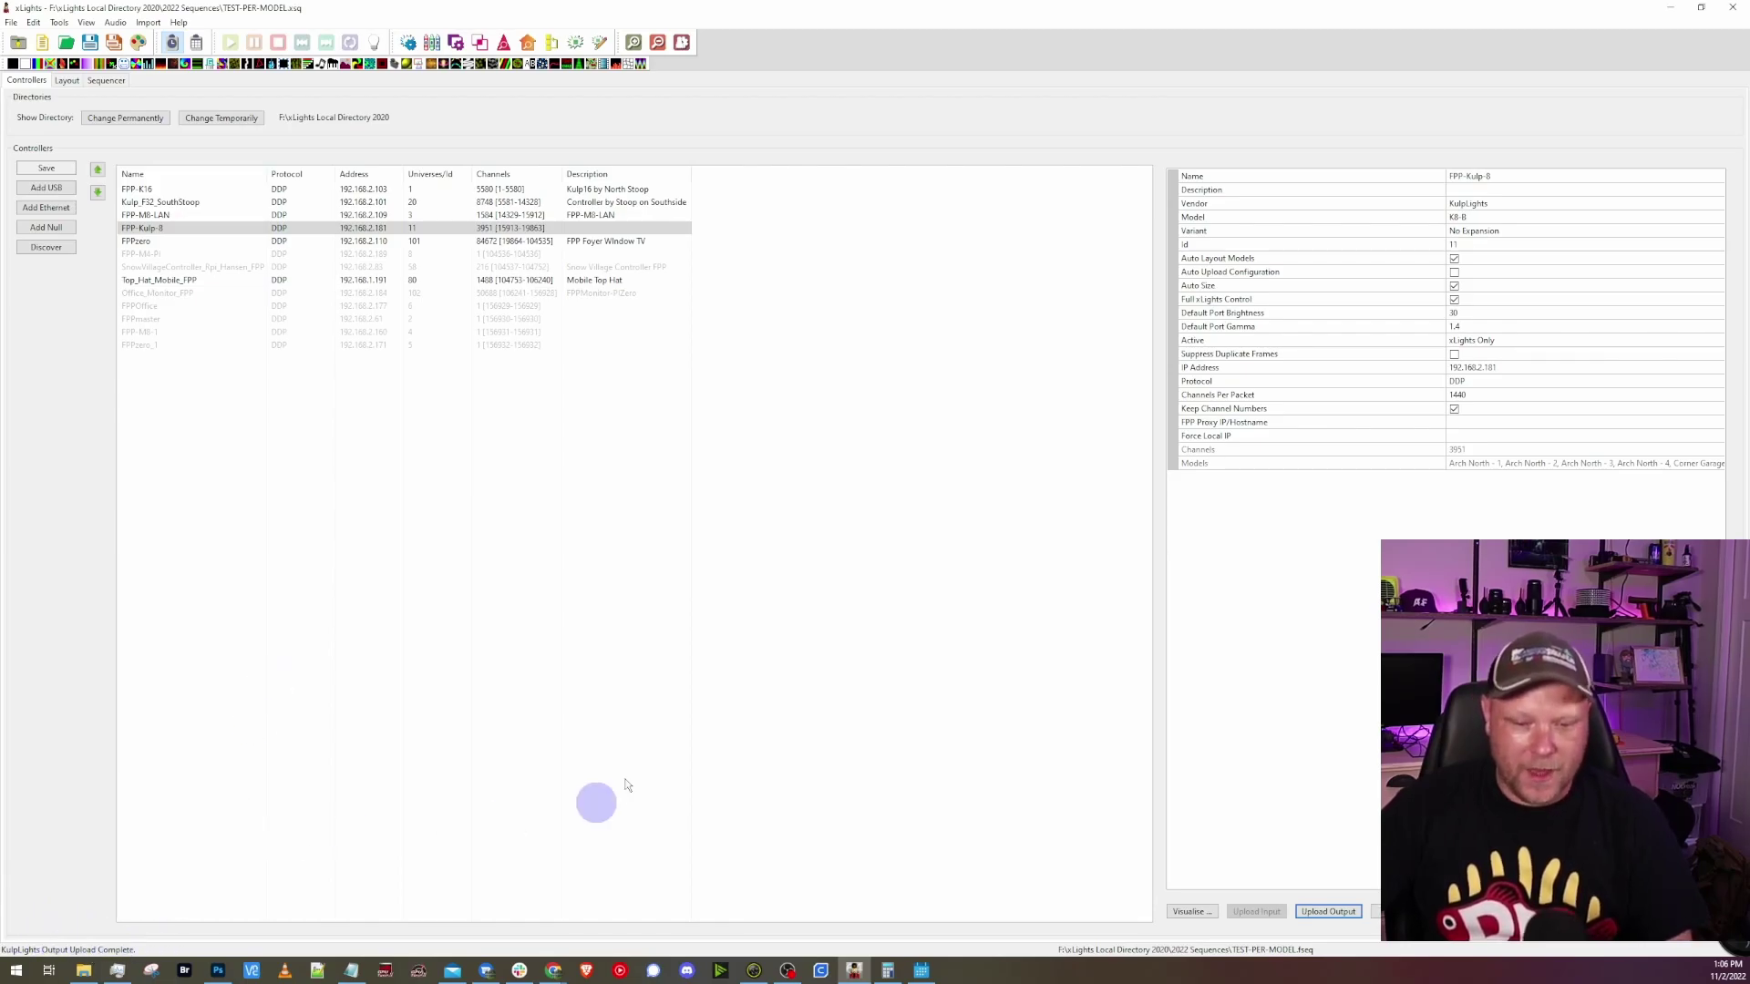
left_click(538, 602)
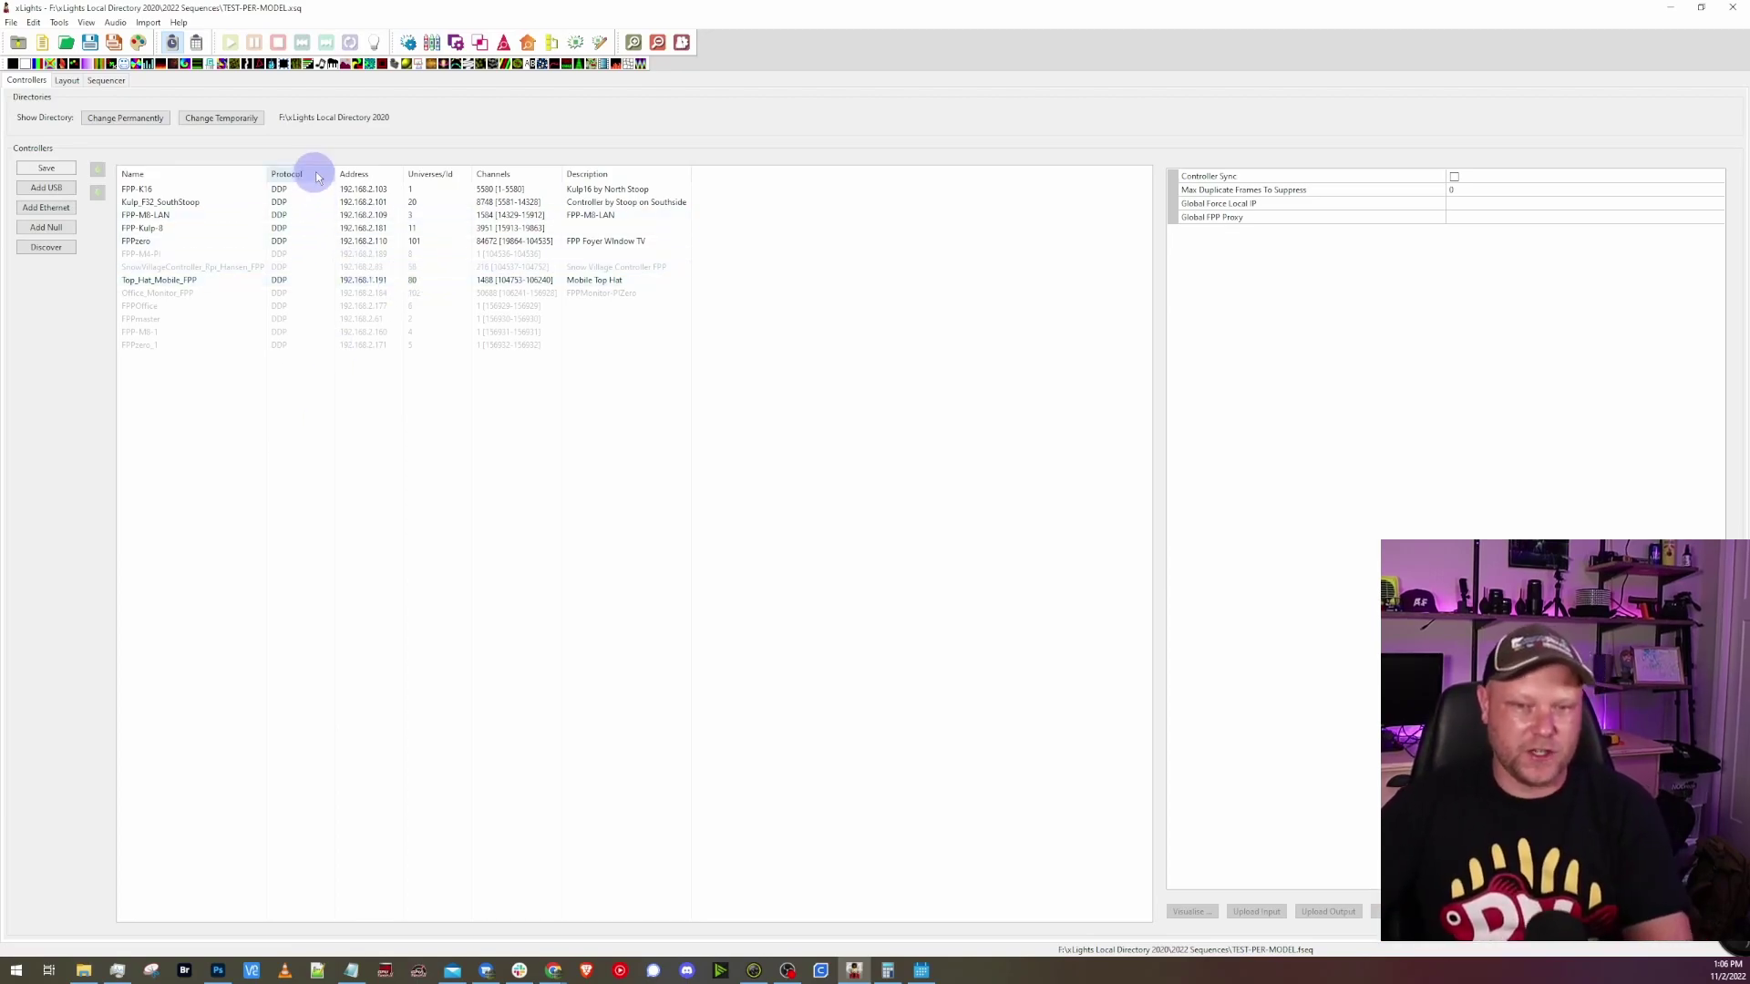
Batch render the TEST-PER-MODEL.xsq sequence
left_click(59, 23)
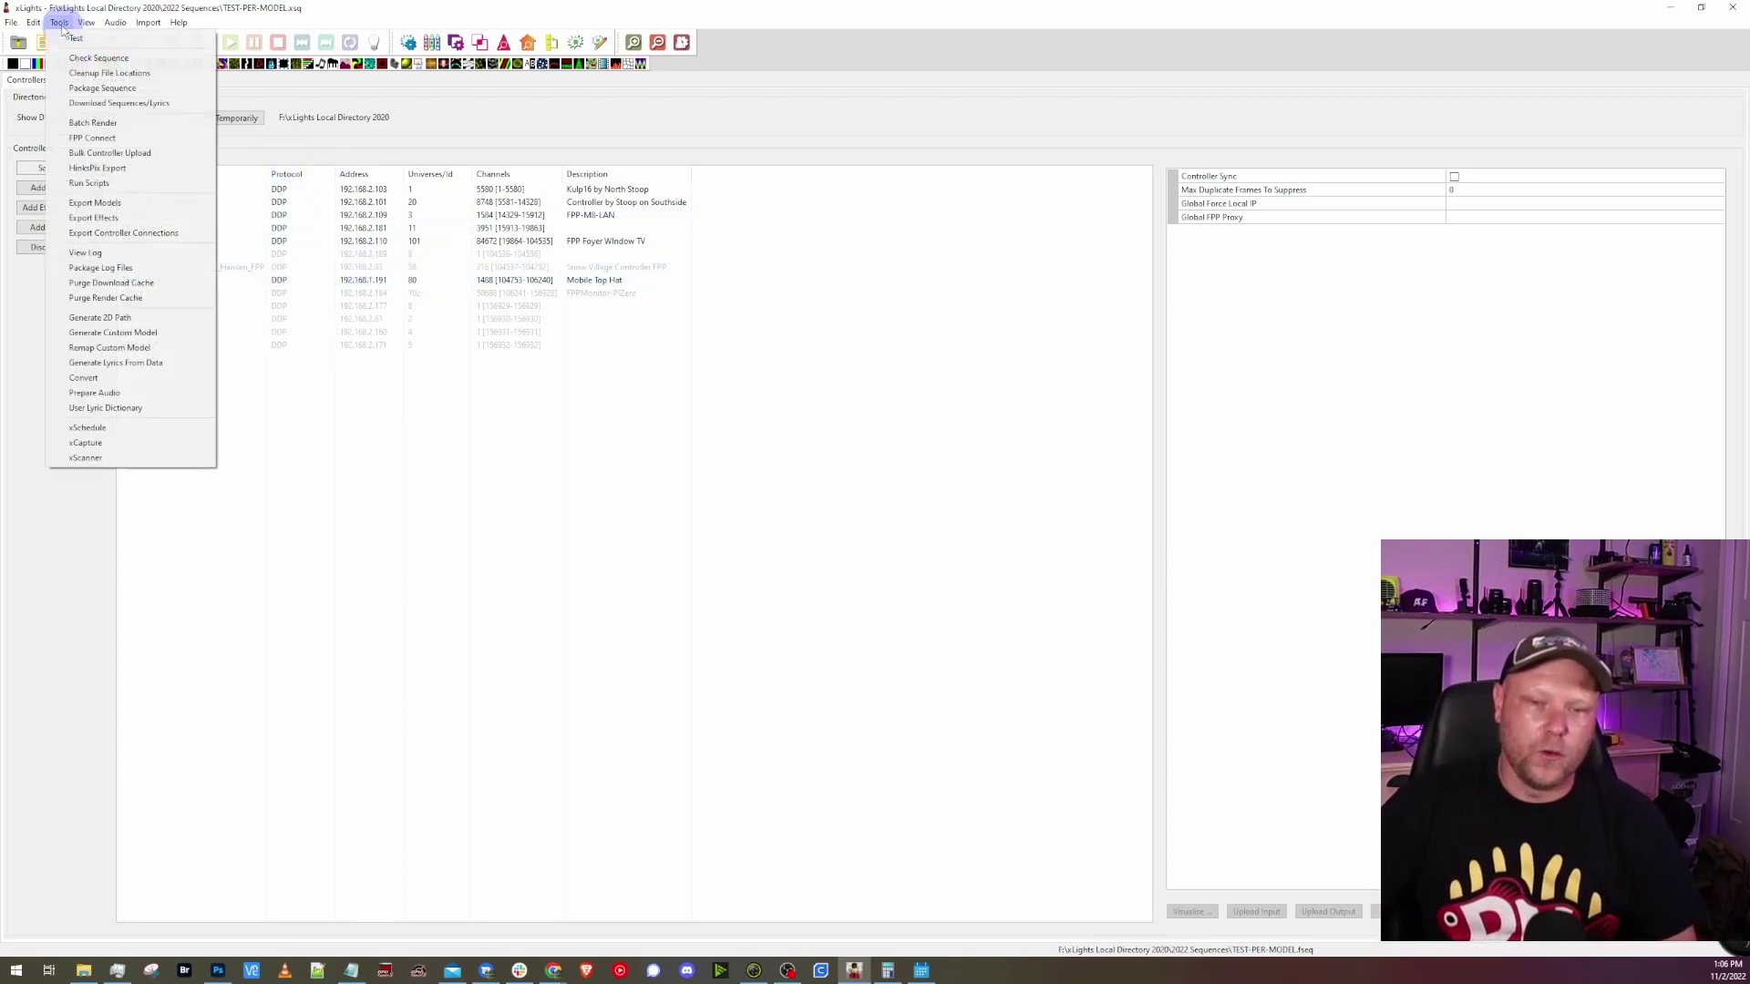
left_click(81, 122)
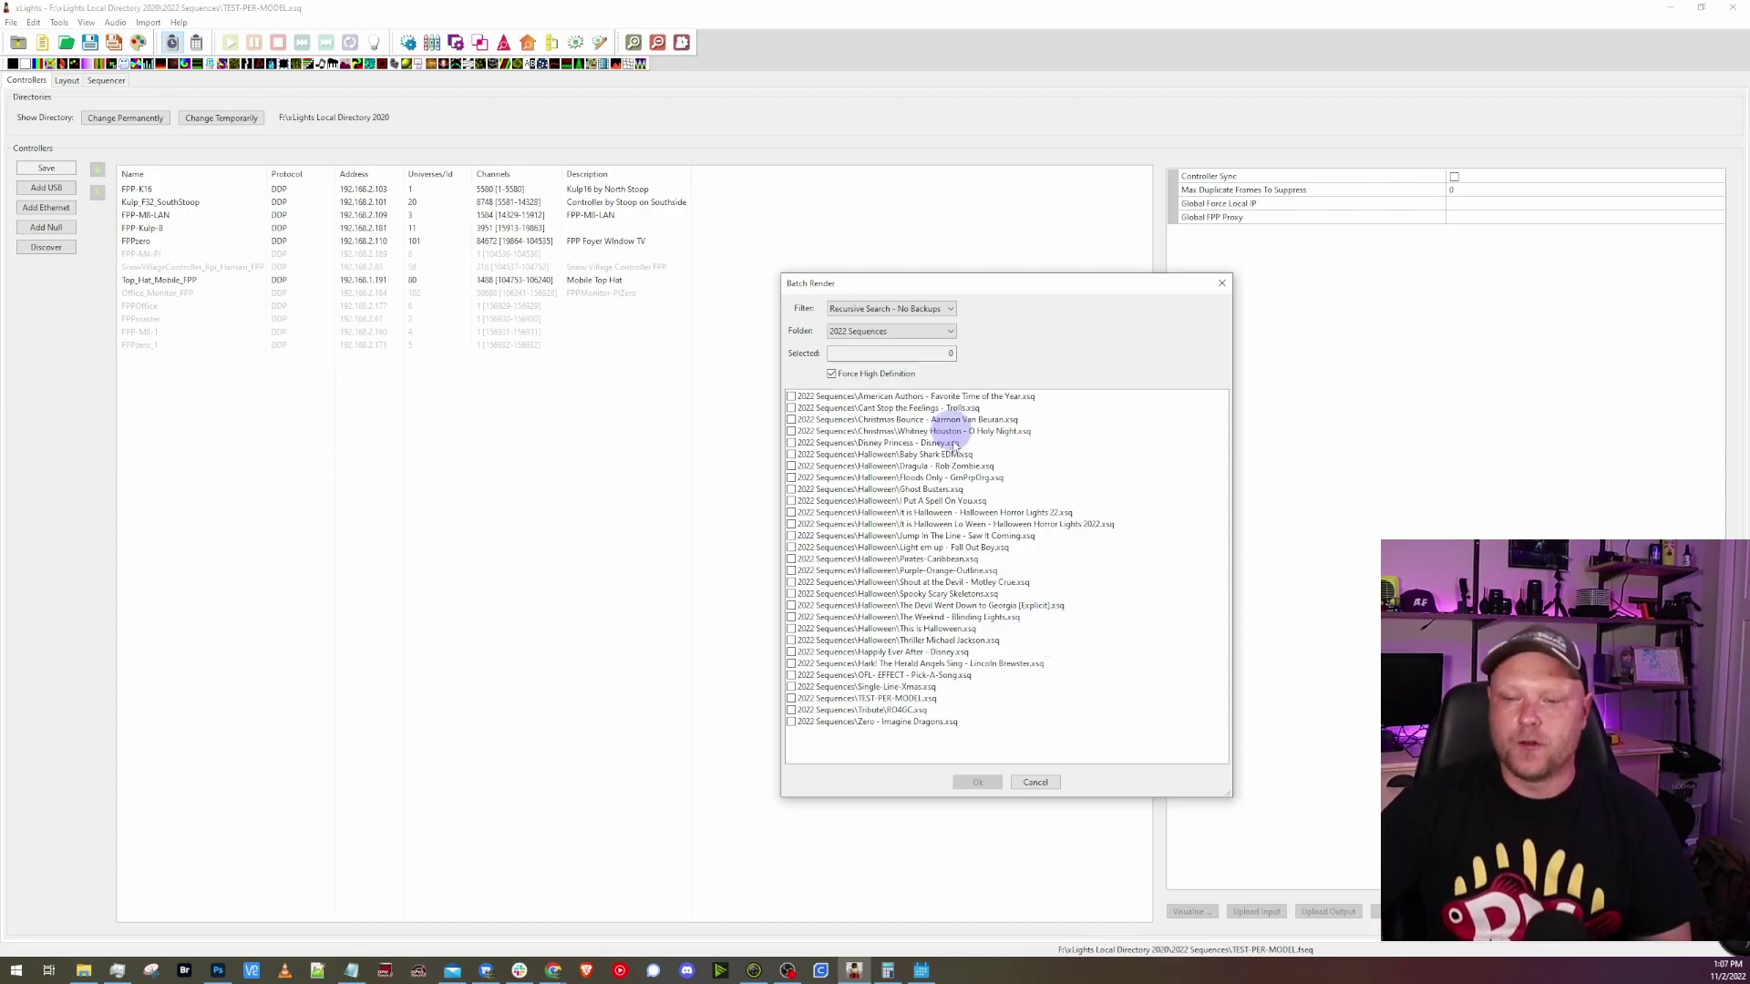
left_click(792, 699)
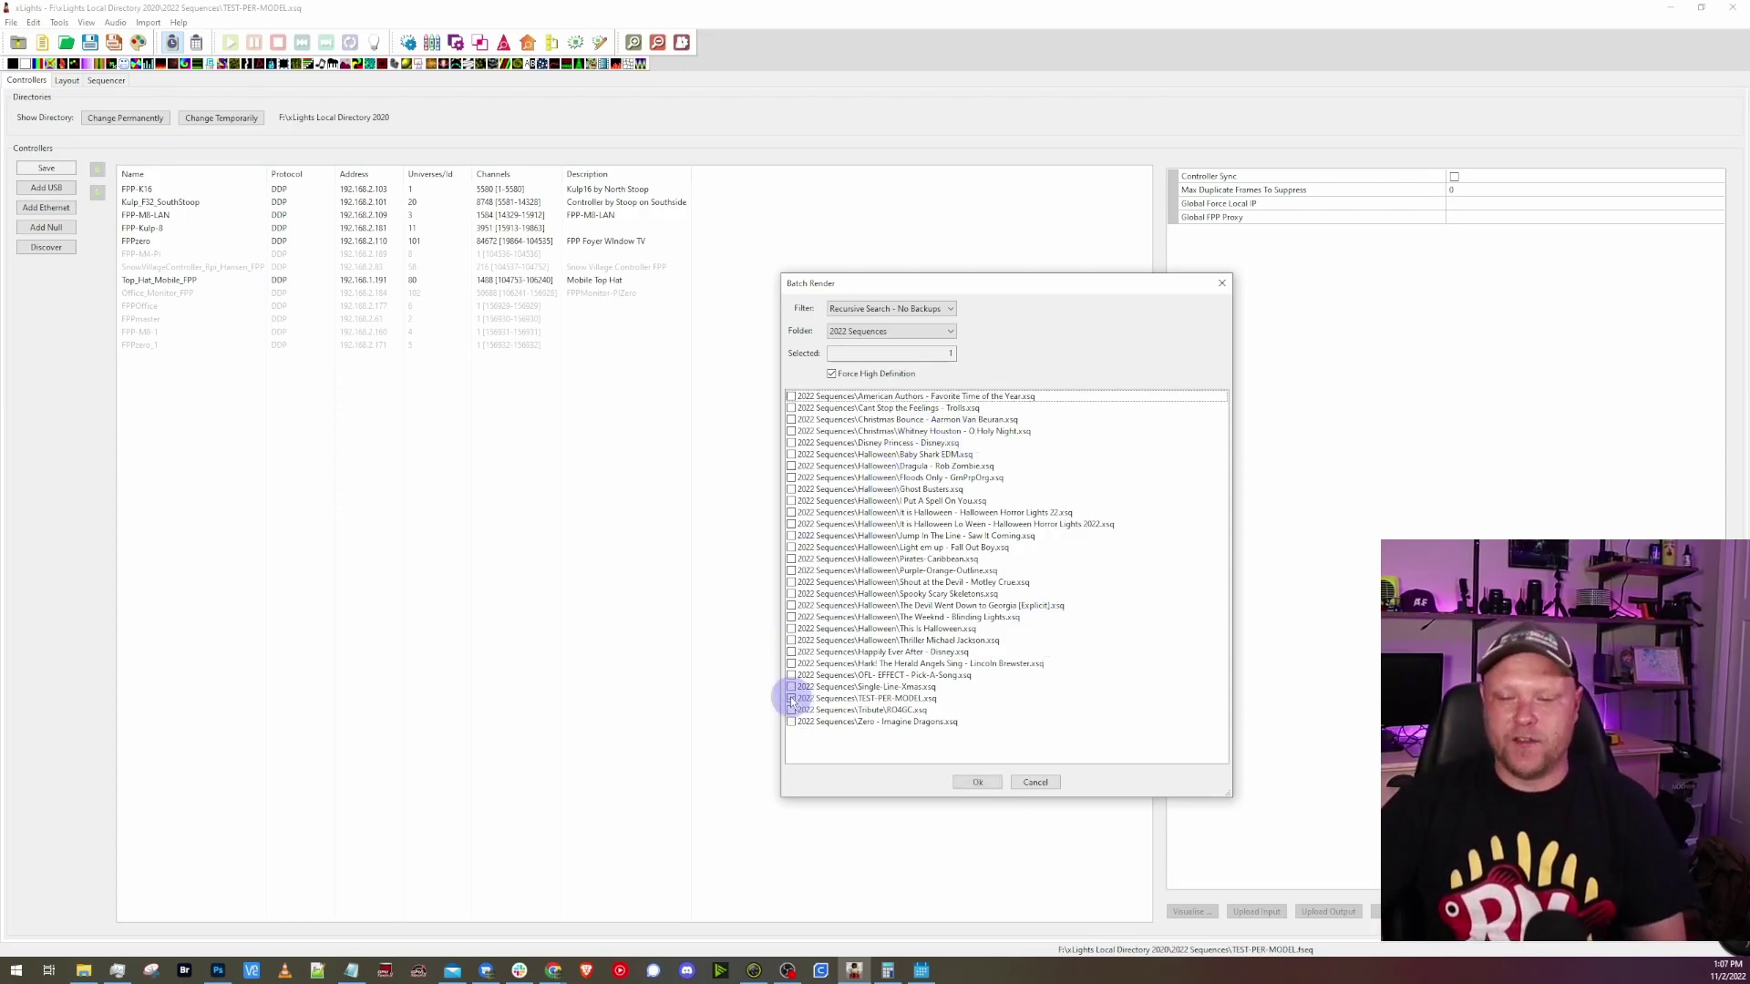
left_click(977, 784)
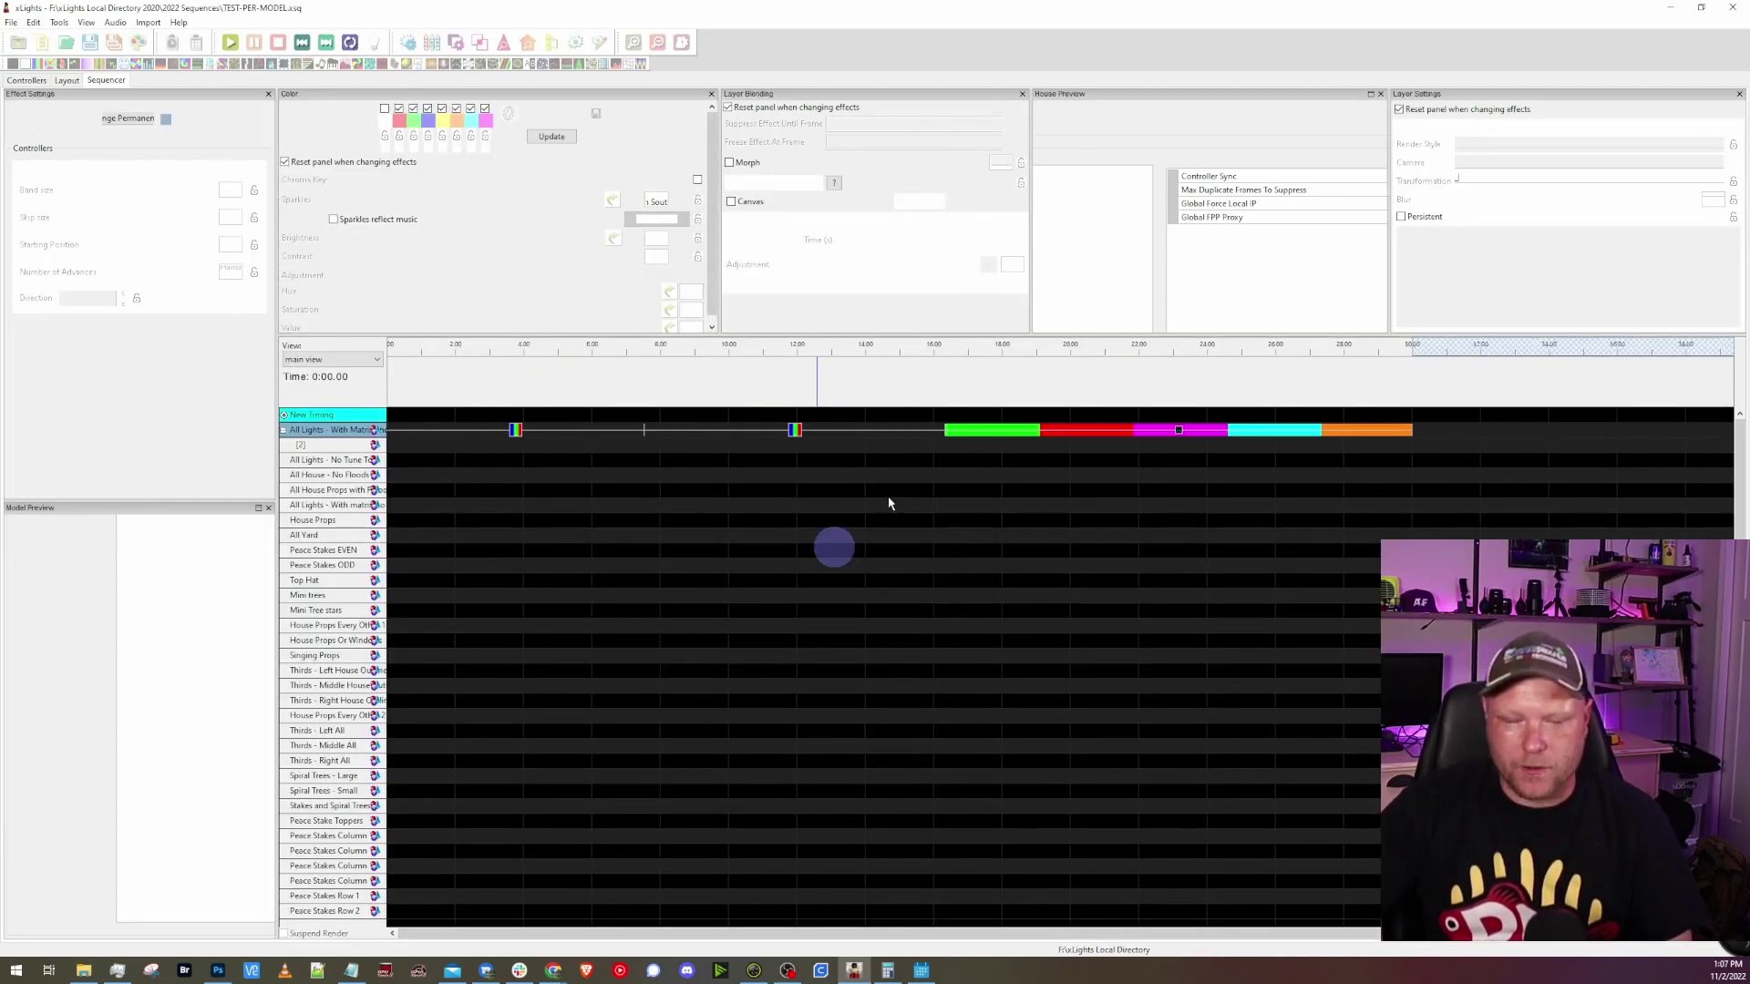
left_click(86, 21)
In FPP Connect, clear all sequence selections and check only TEST-PIX-MODEL.fseq
mouse_move(60, 24)
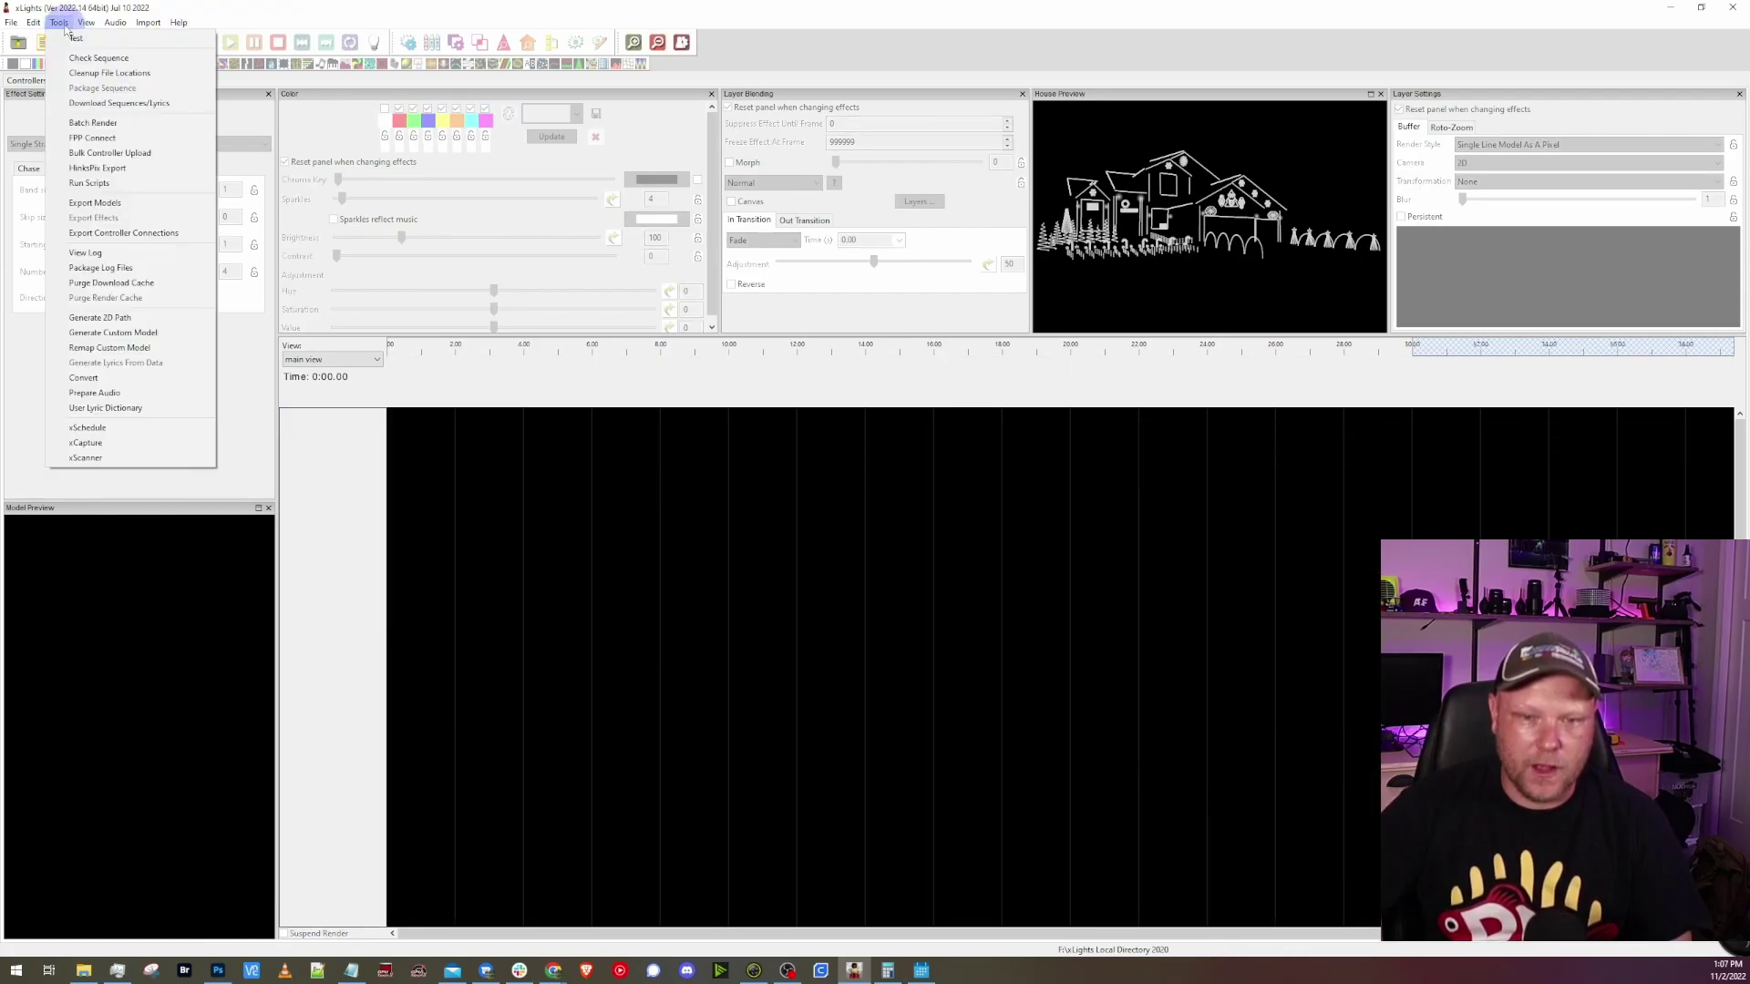
left_click(92, 137)
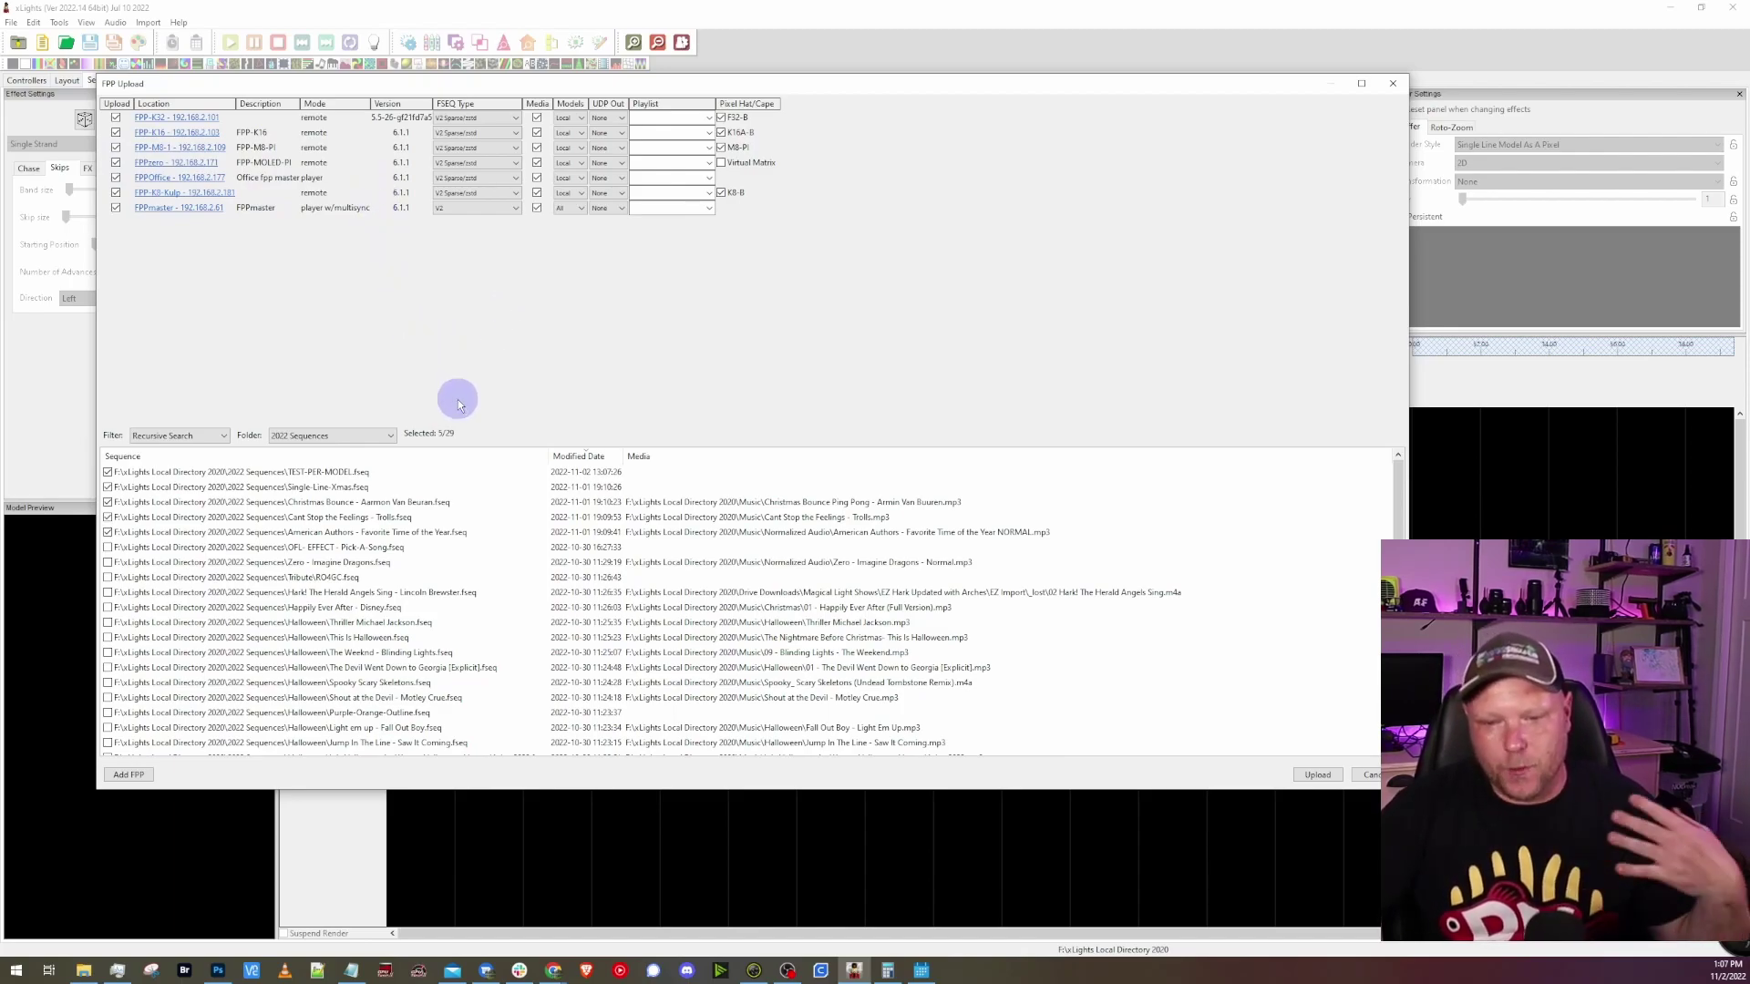
right_click(272, 547)
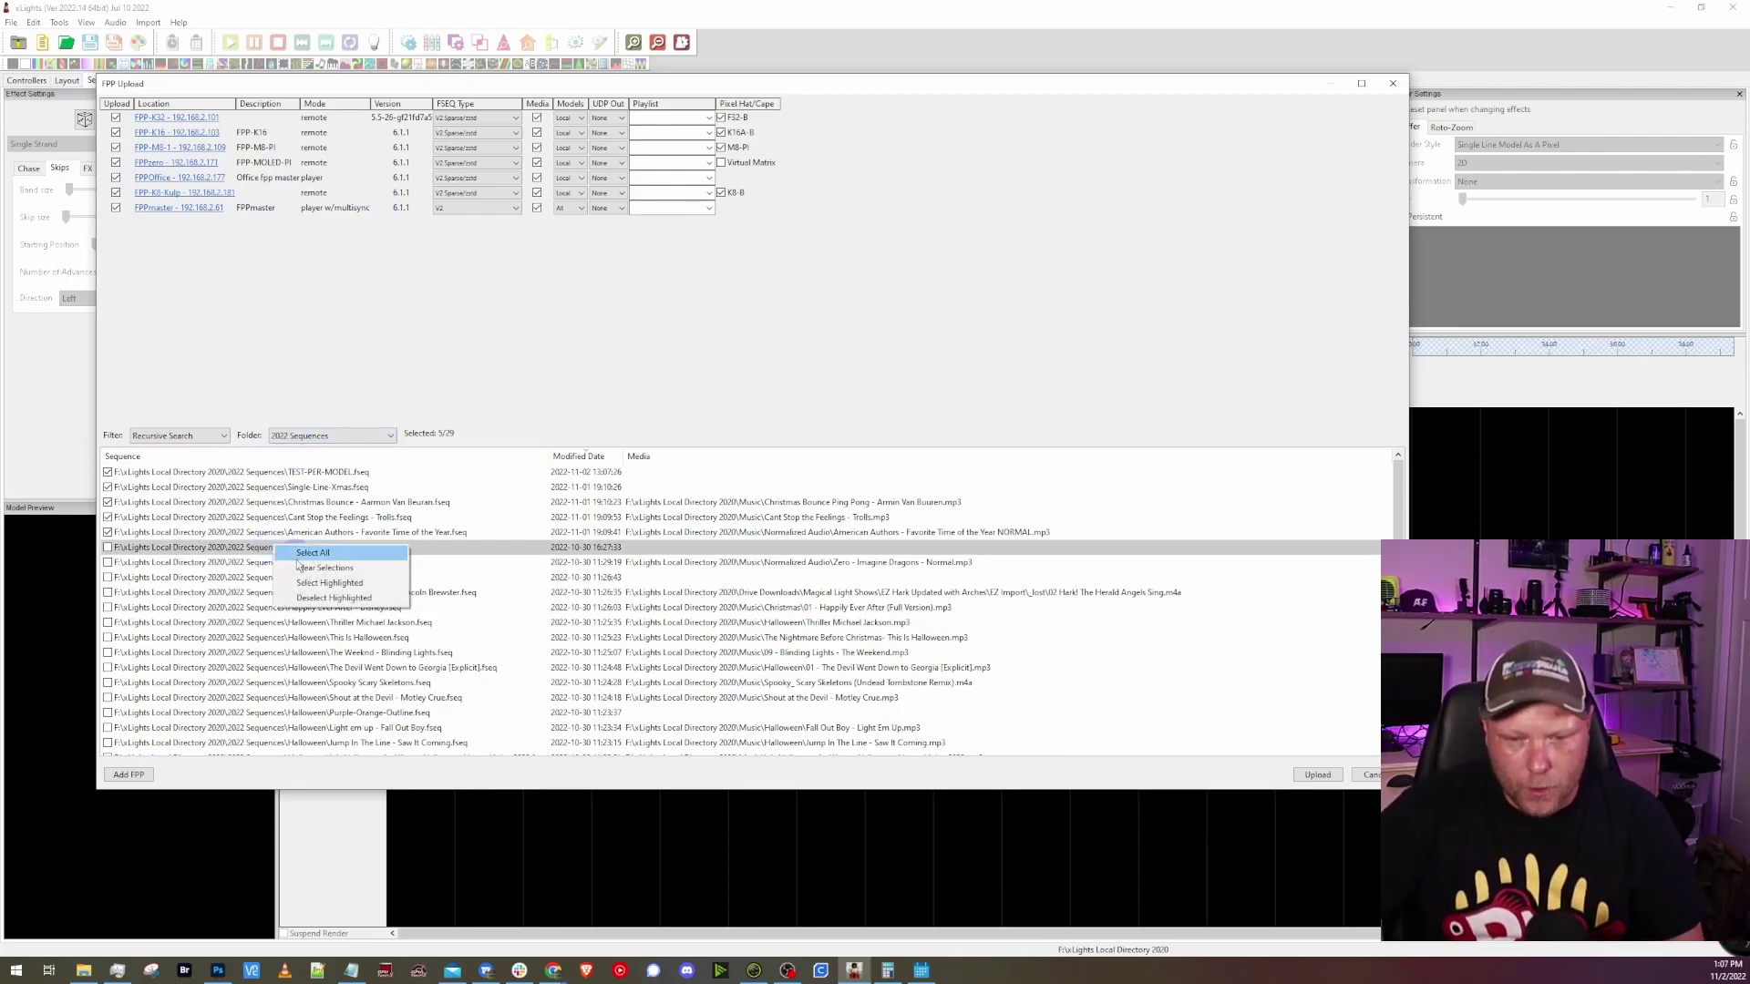
left_click(324, 567)
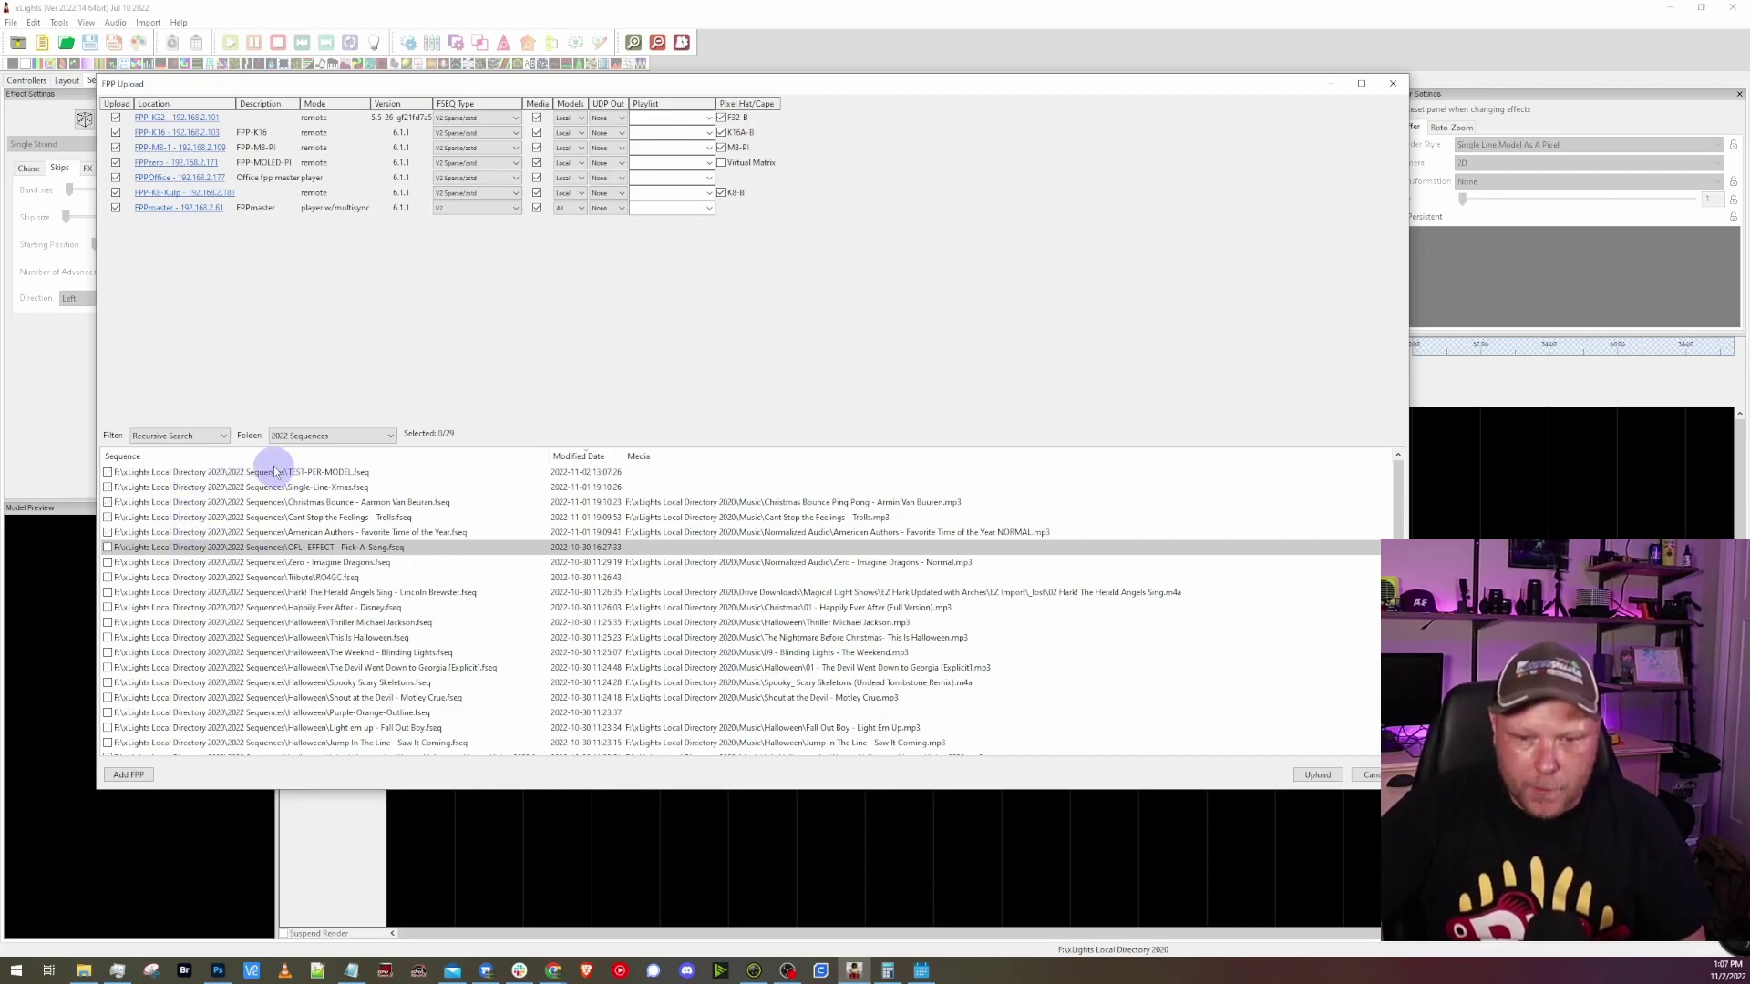
left_click(264, 471)
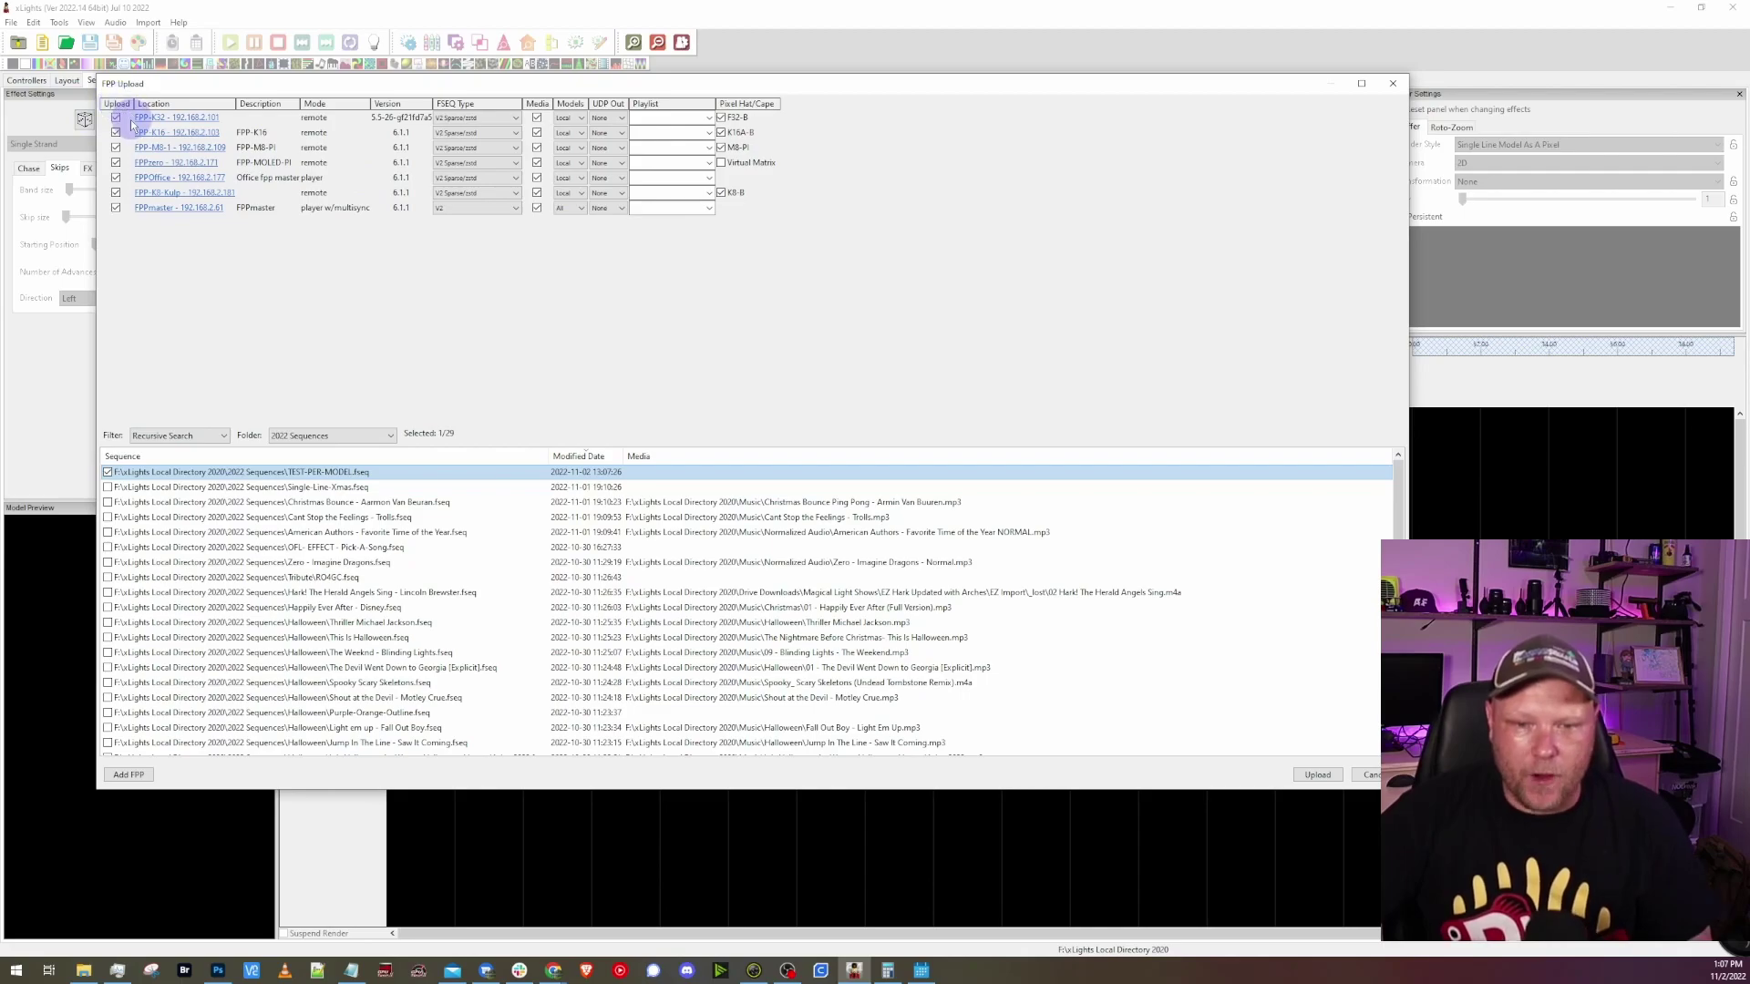
Exclude FPPOffice, keep All models for FPPmaster, and upload the sequence
left_click(116, 178)
left_click(115, 179)
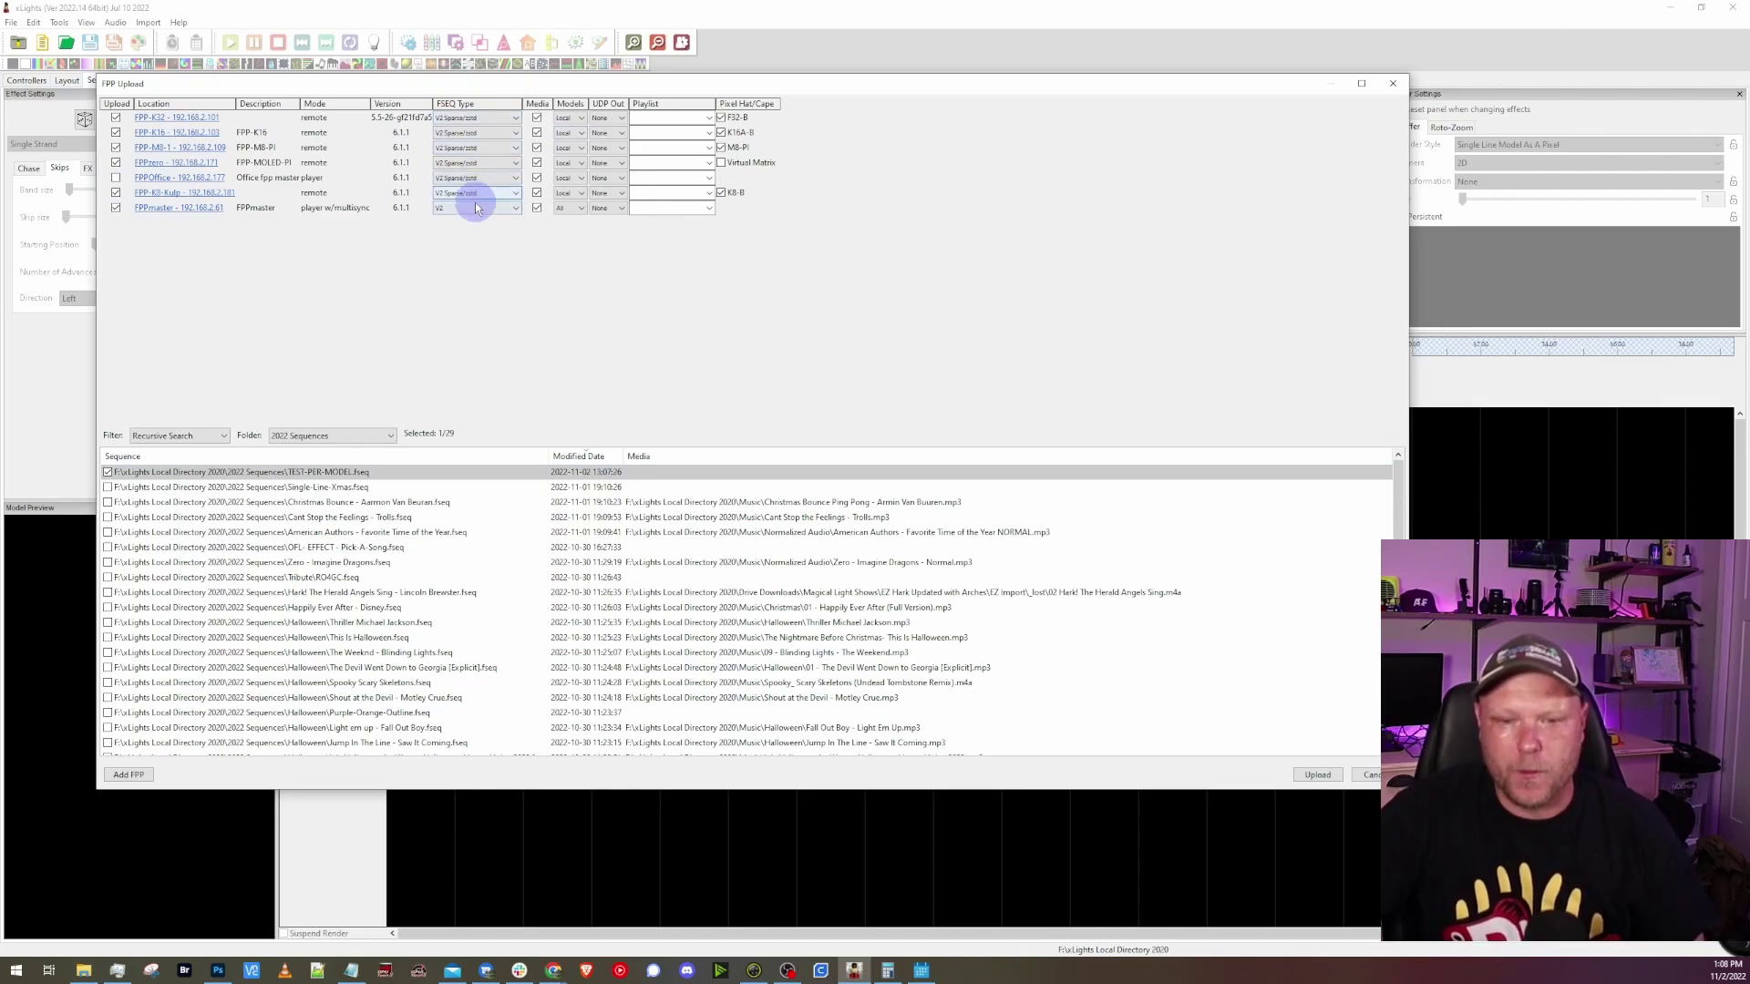
left_click(549, 210)
left_click(576, 195)
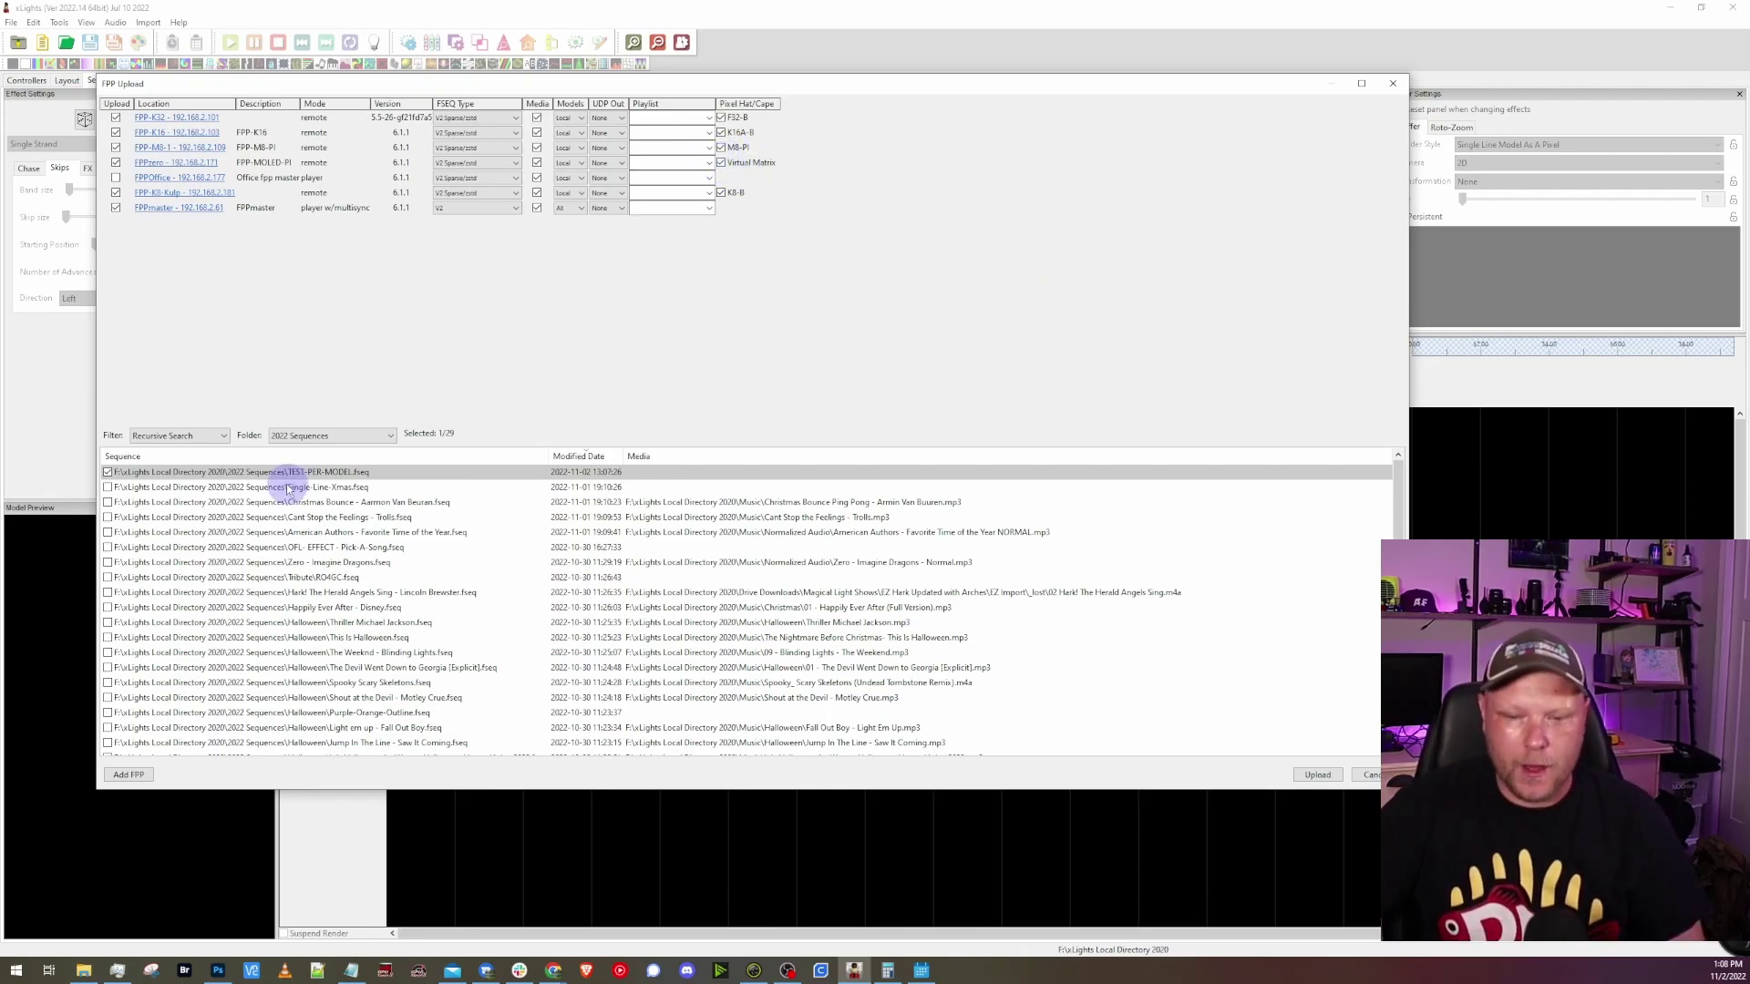
left_click(1318, 775)
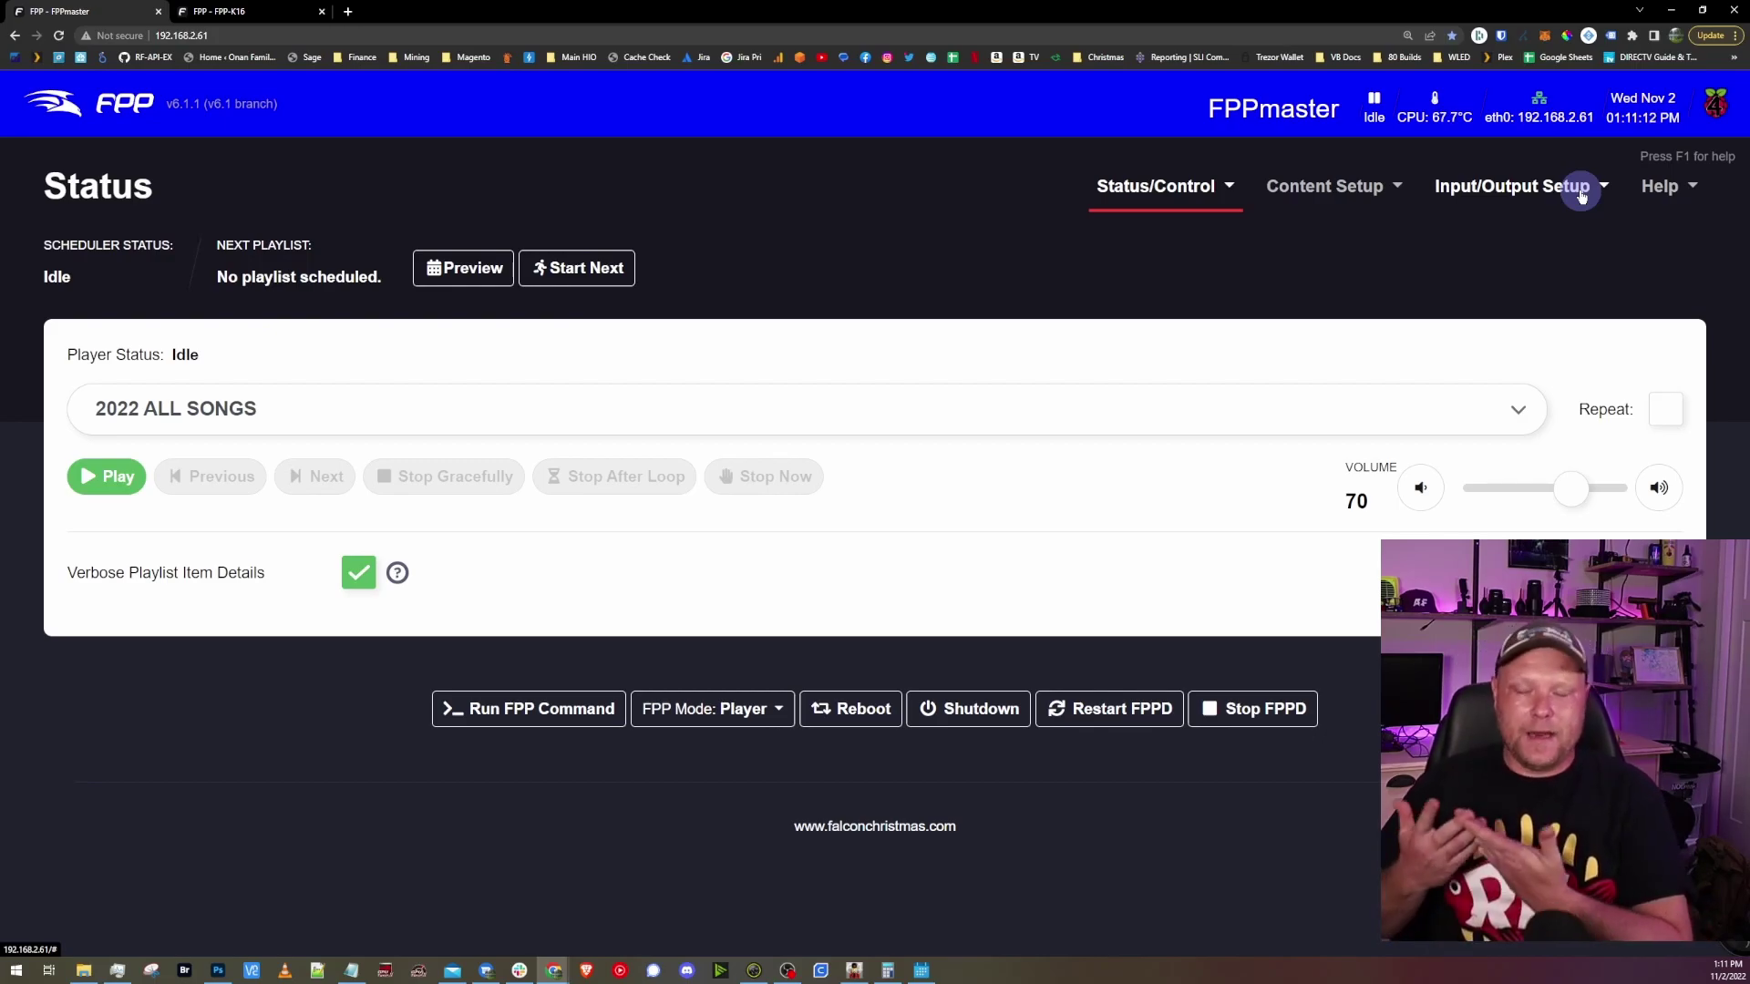
Delete all FPPmaster pixel overlay models, Arch_North_-_1 through mini_Tree_5, and restart FPPD
left_click(1581, 194)
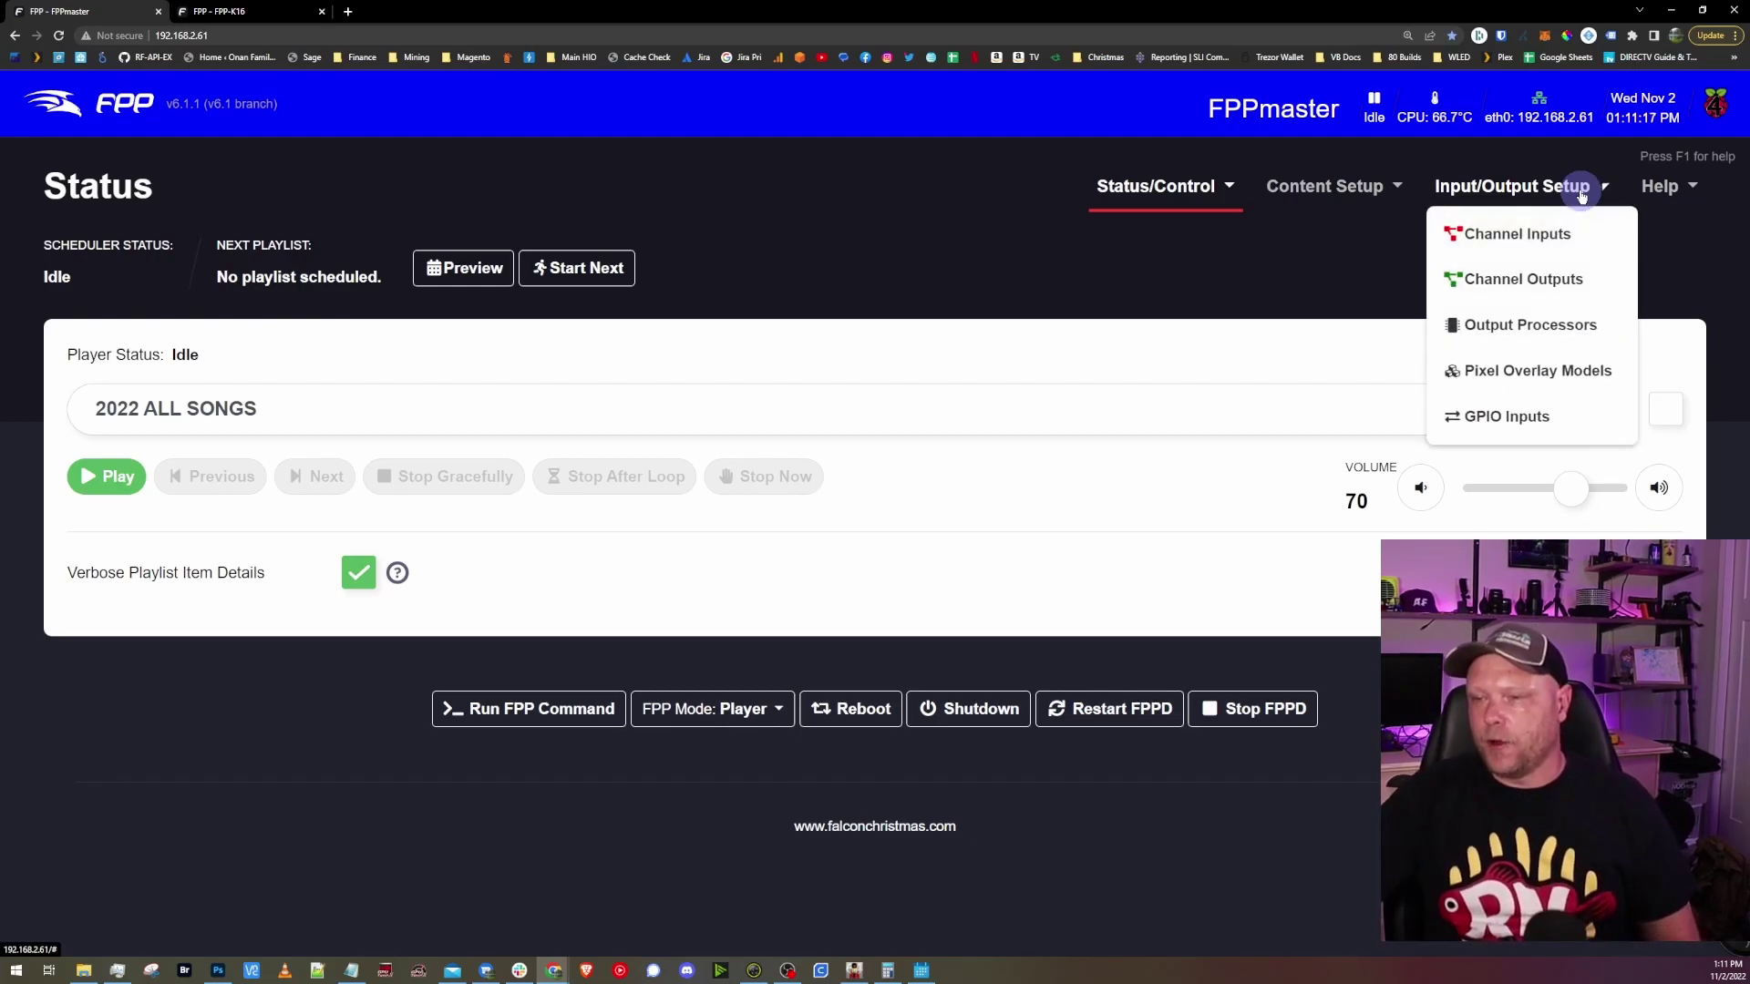
left_click(1556, 379)
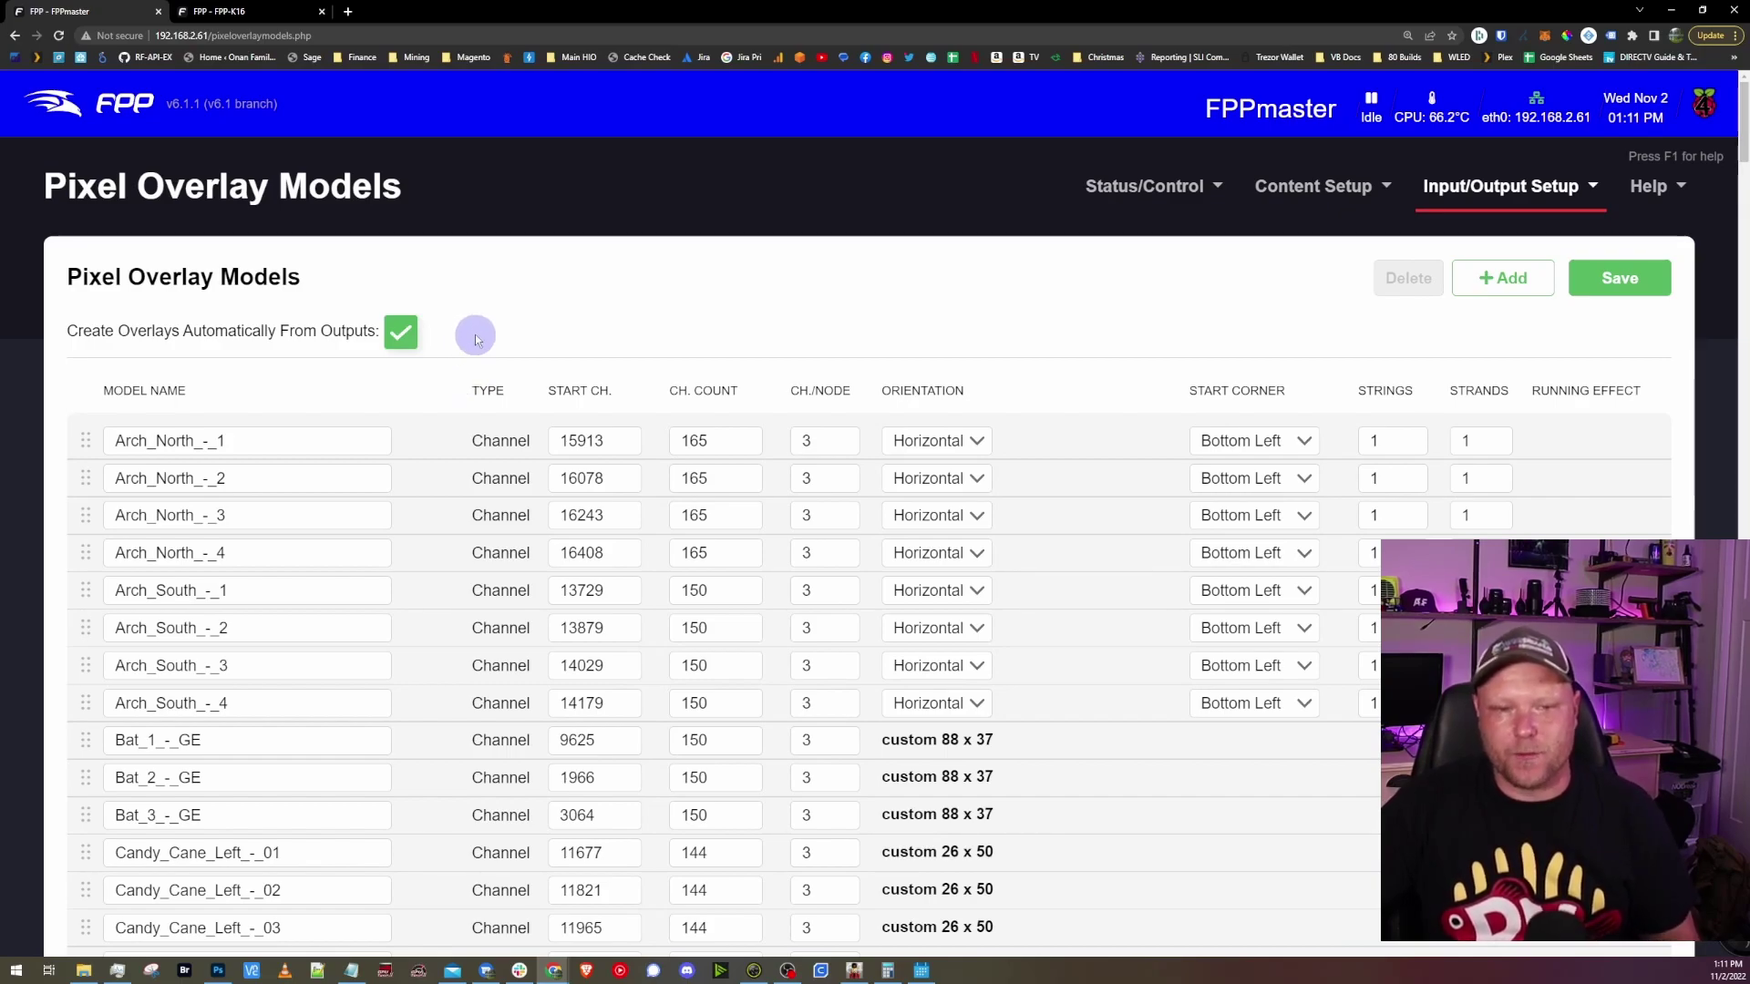
left_click(427, 443)
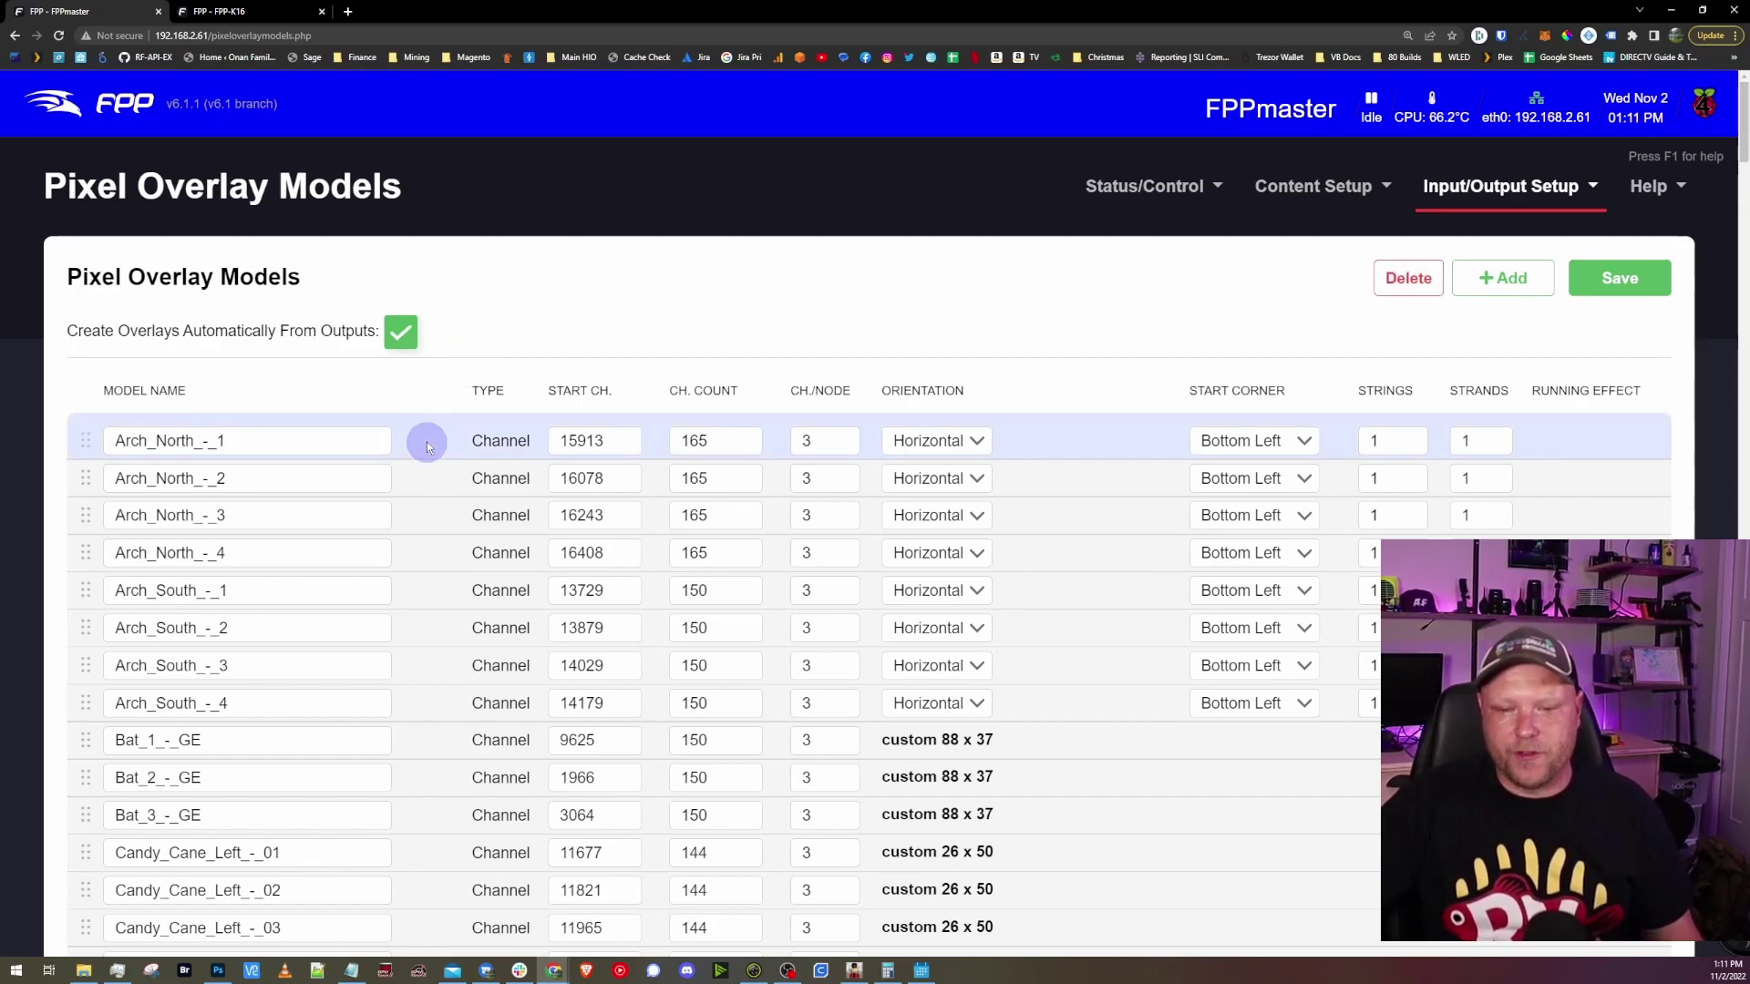
left_click_drag(1741, 119, 1740, 947)
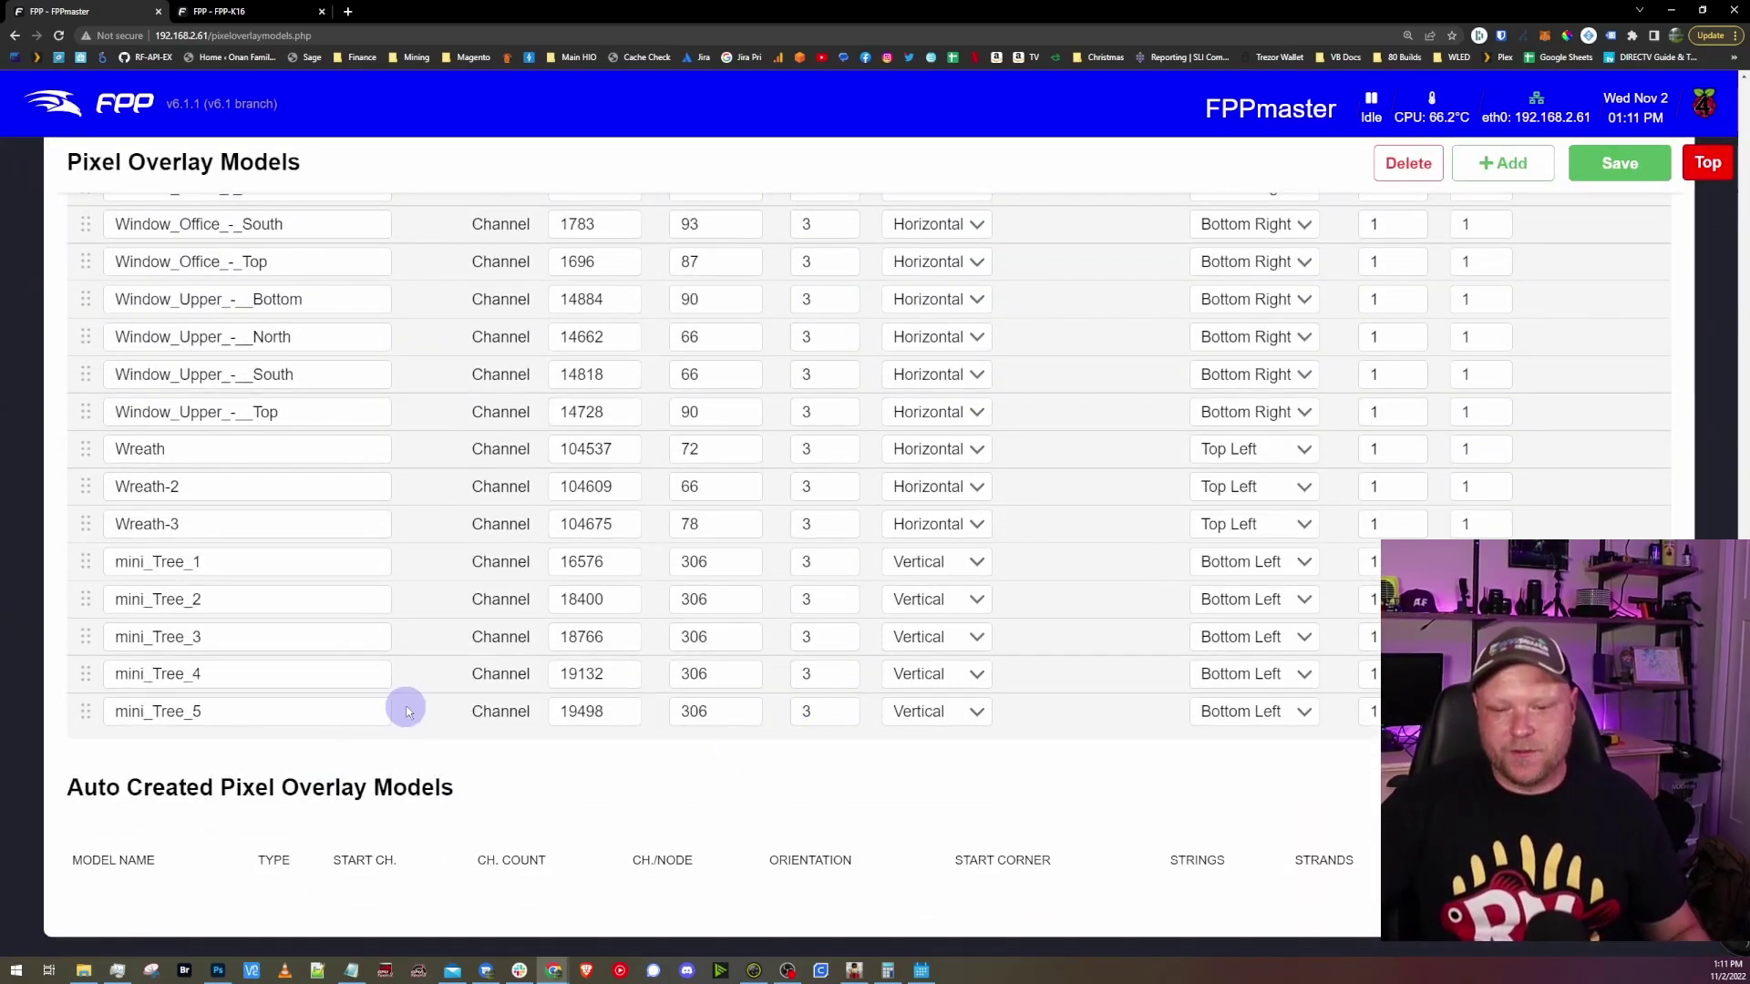
left_click(431, 719, "shift")
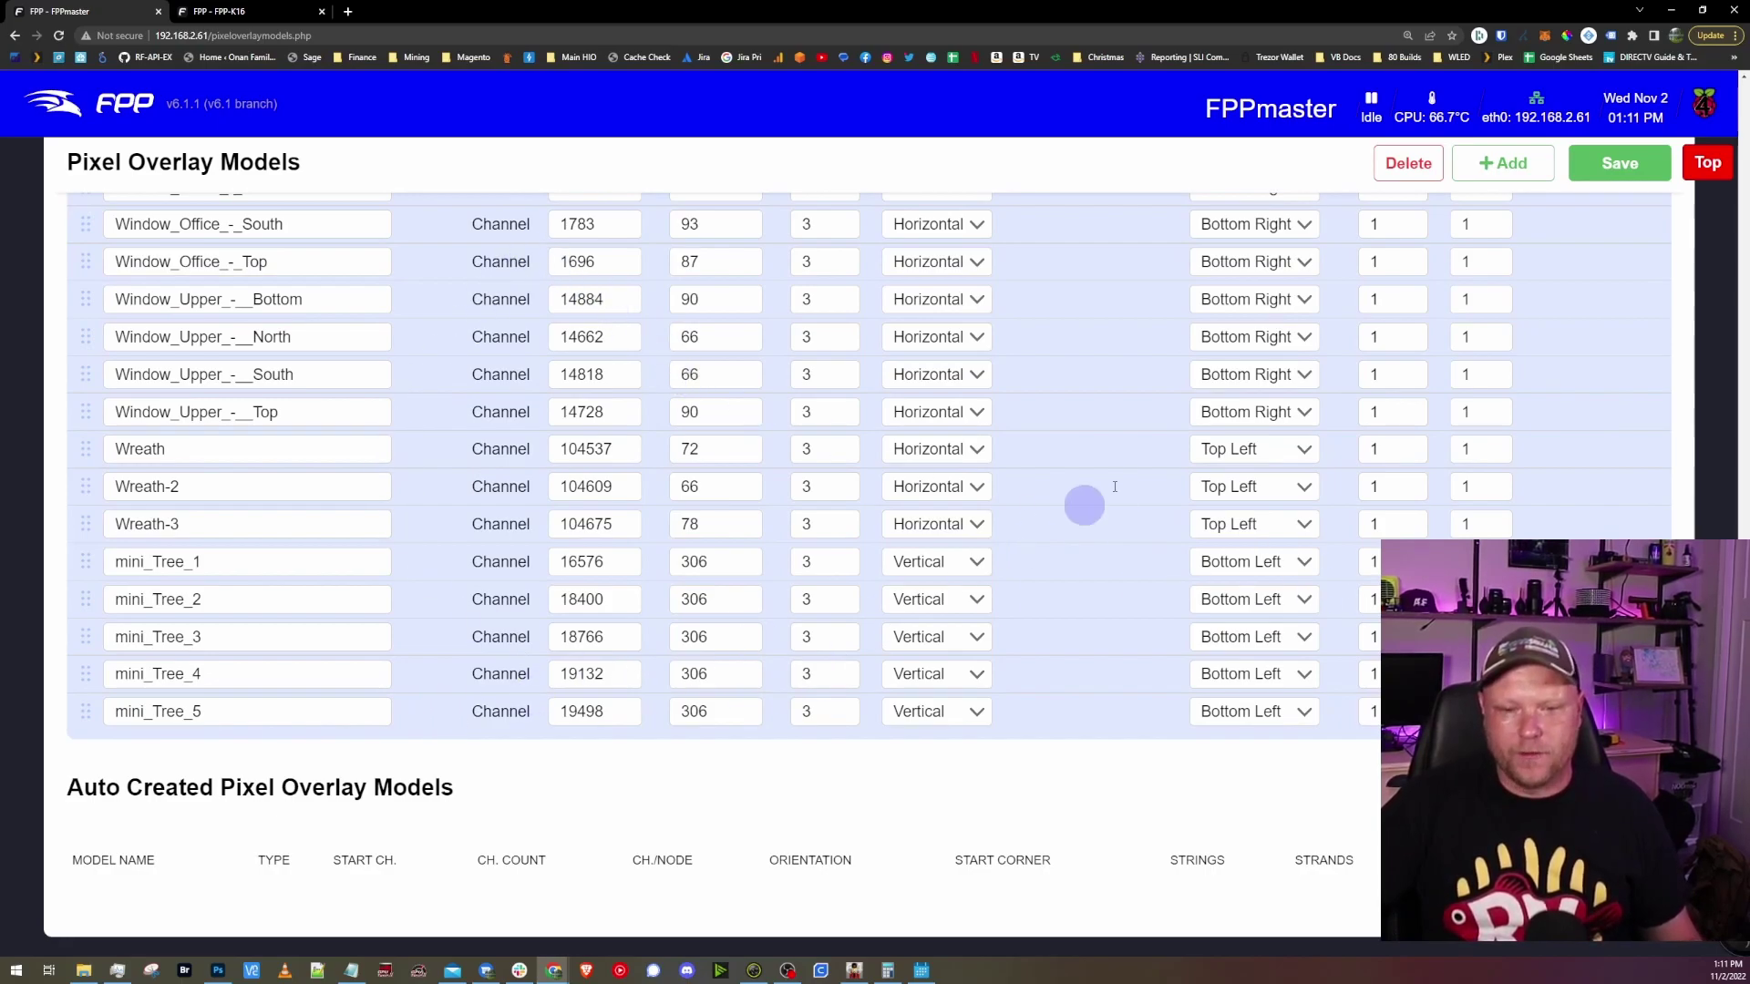
left_click(1408, 164)
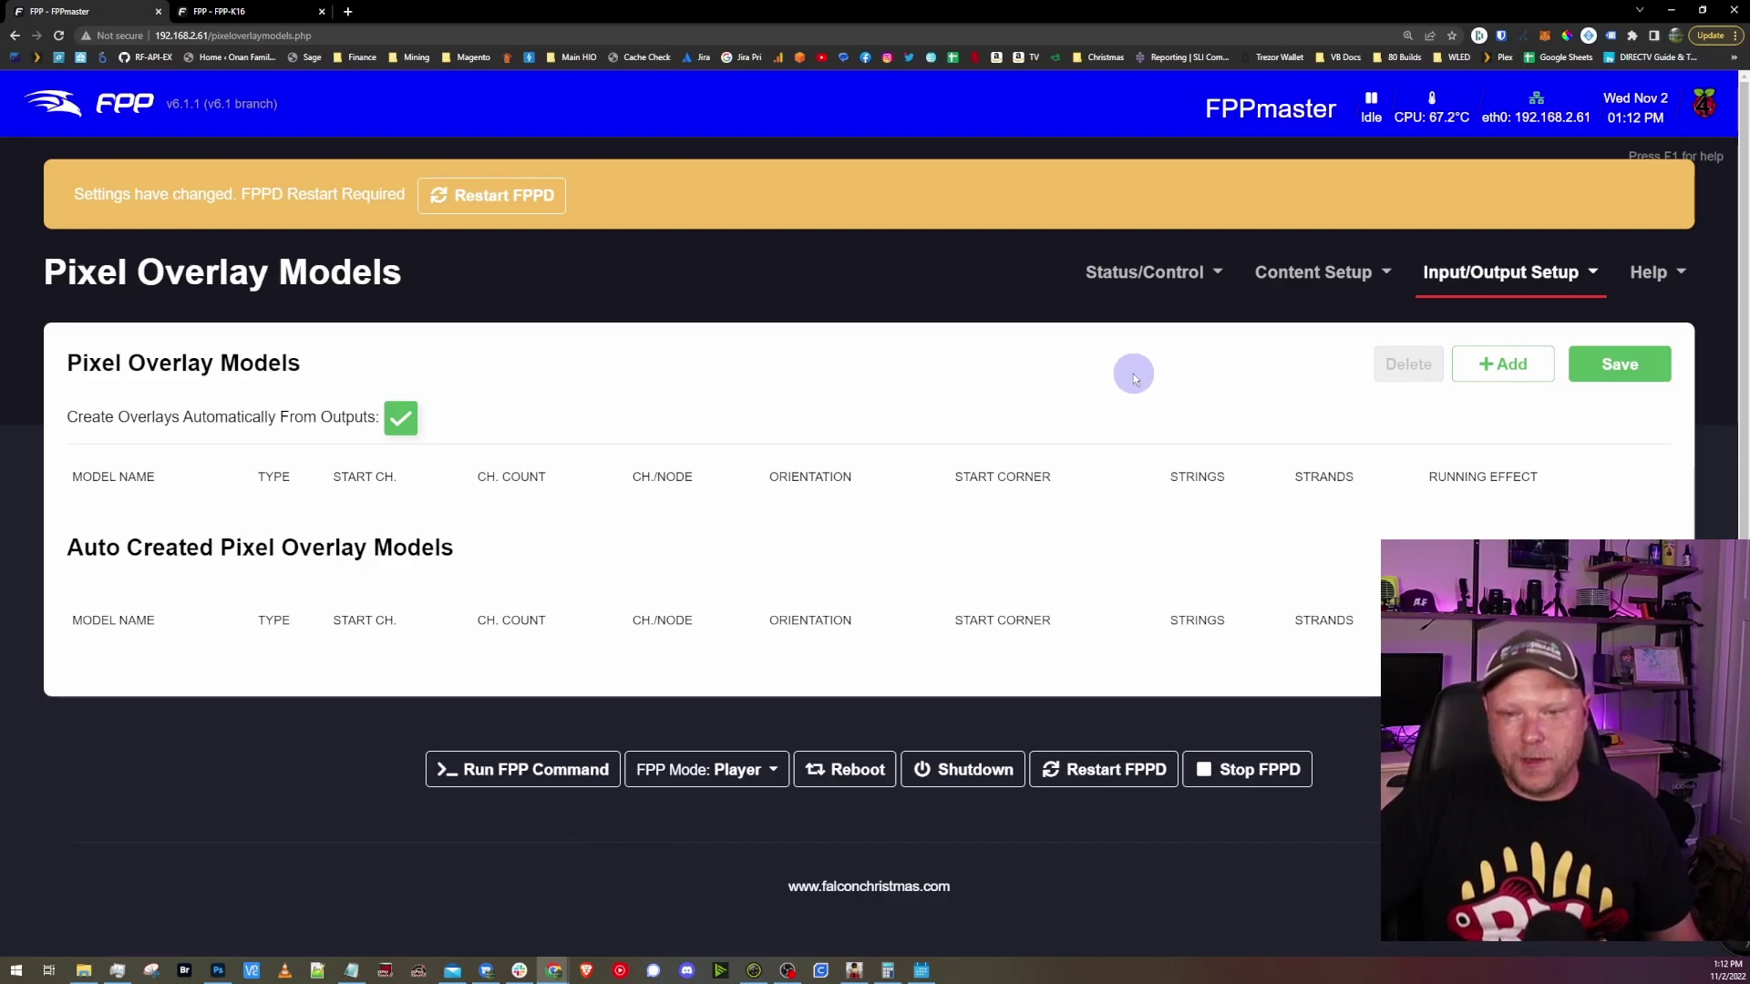
left_click(538, 197)
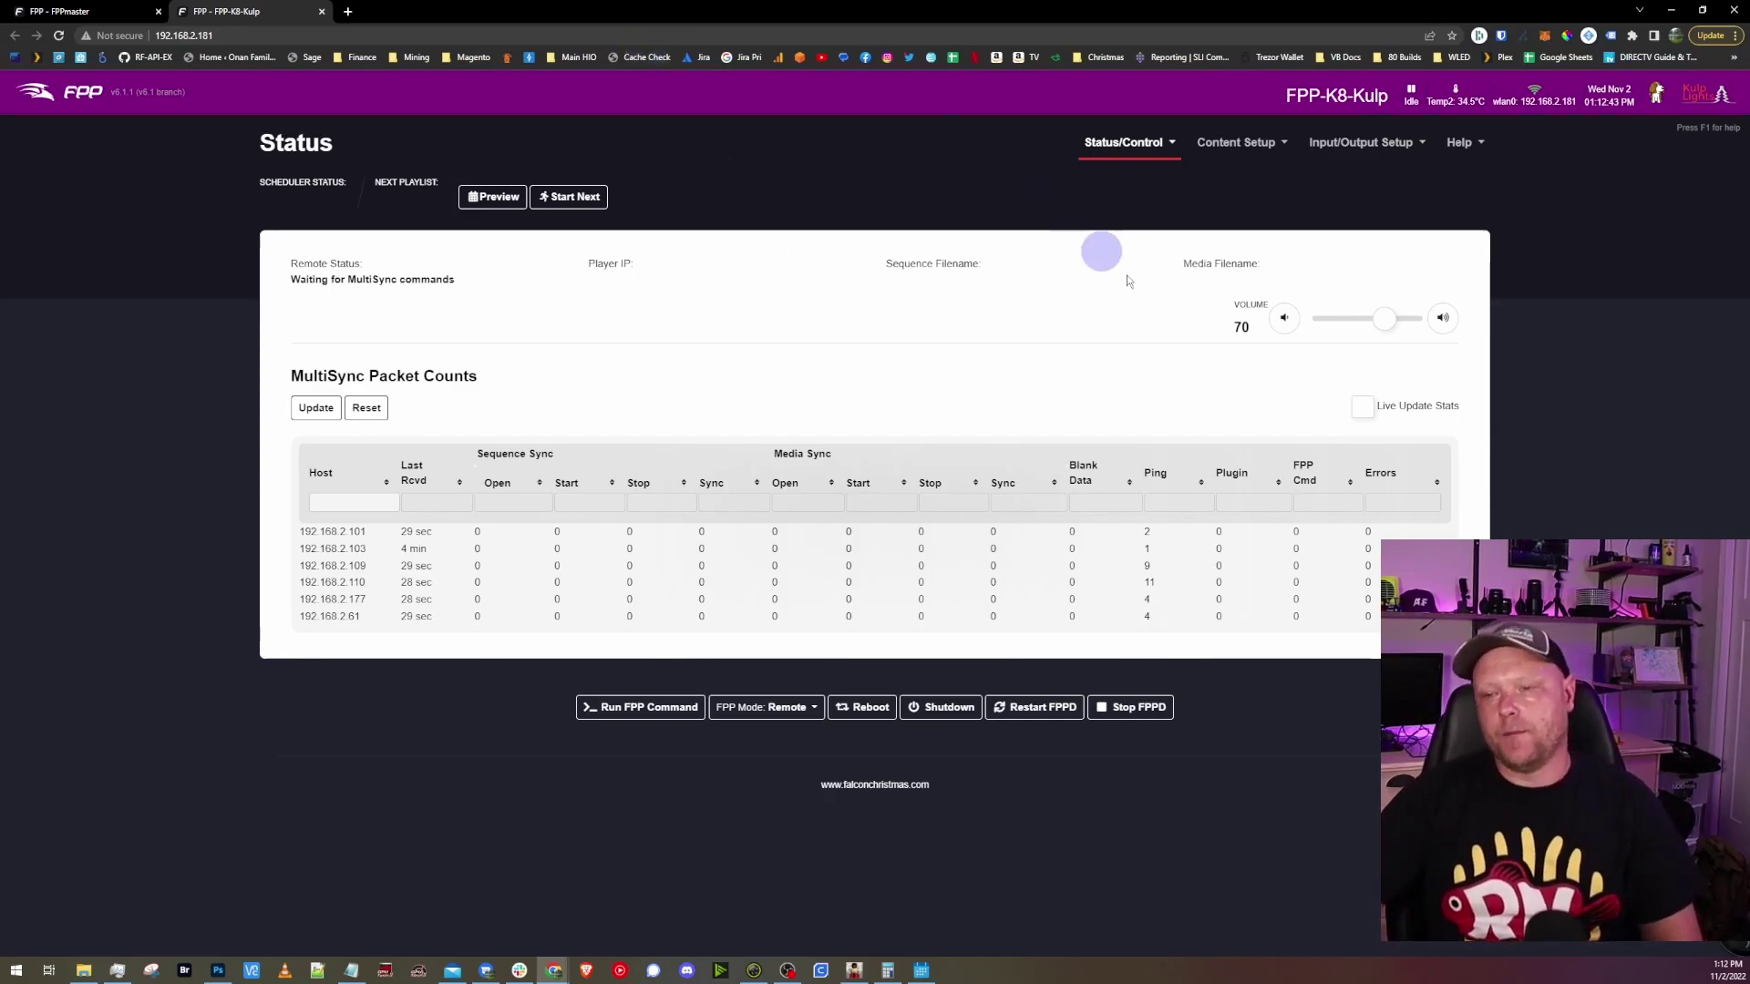
Check the K8-B string outputs table on the Channel Outputs page
left_click(1347, 143)
left_click(1335, 275)
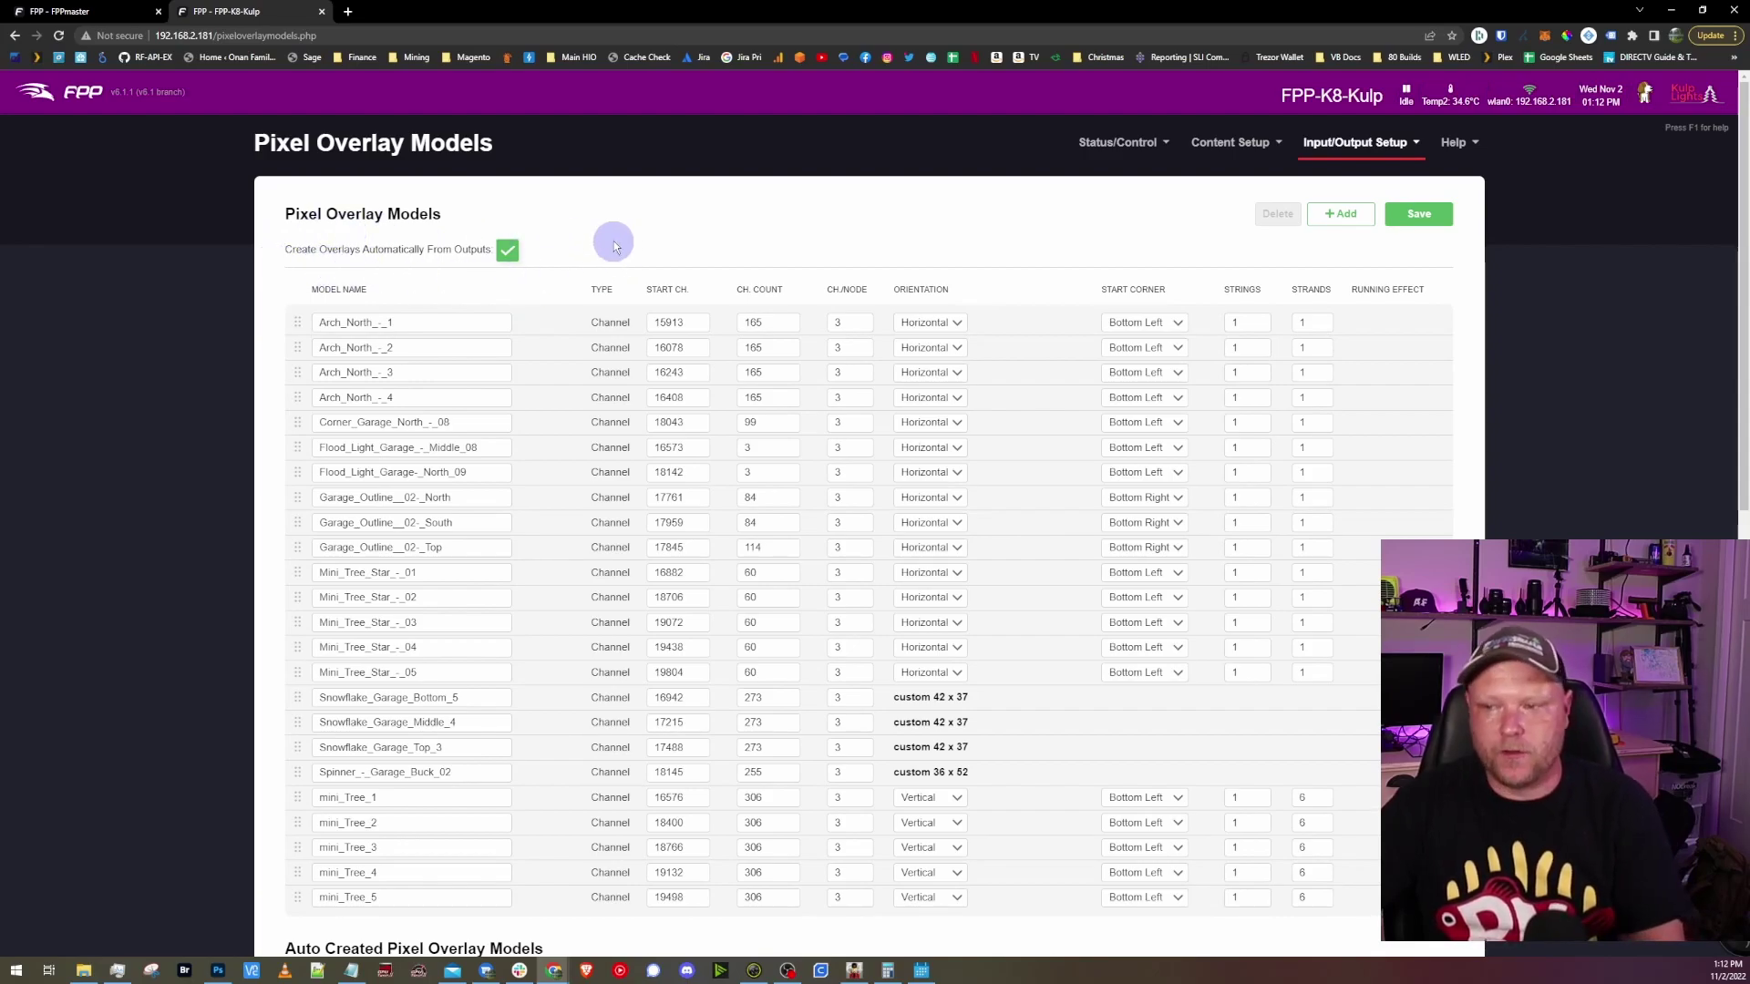
left_click(1367, 144)
left_click(1367, 203)
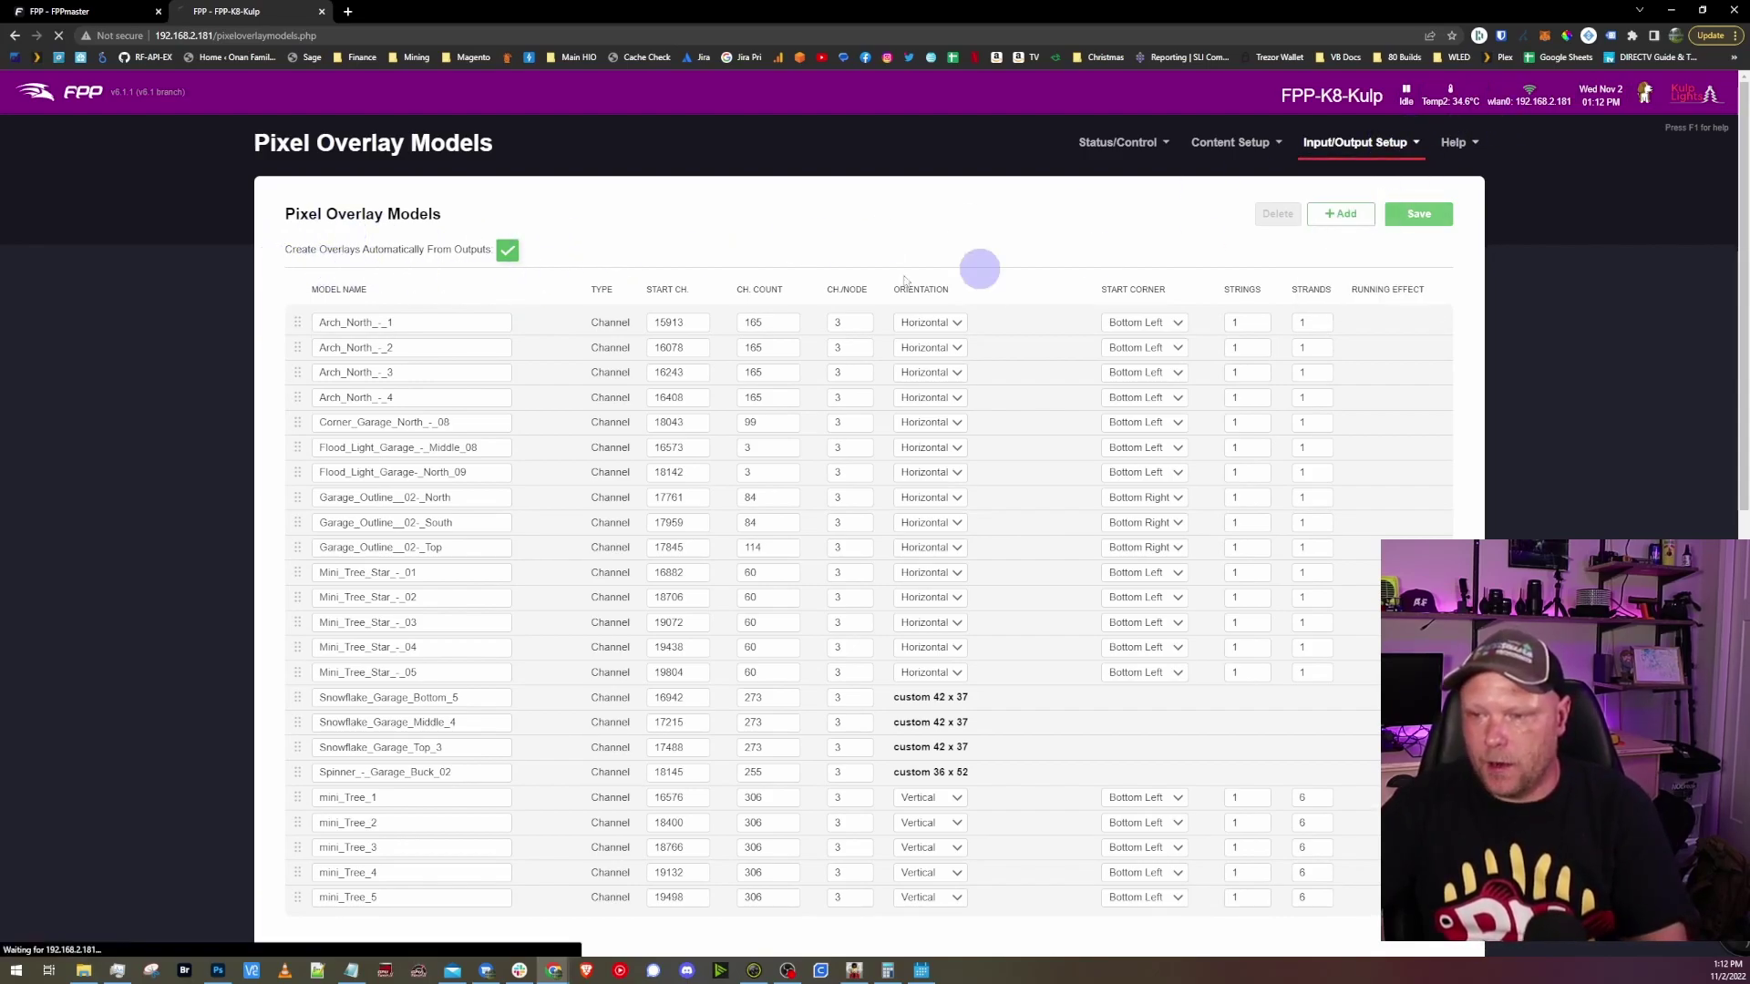
left_click(368, 218)
scroll(523, 359, "down", 2)
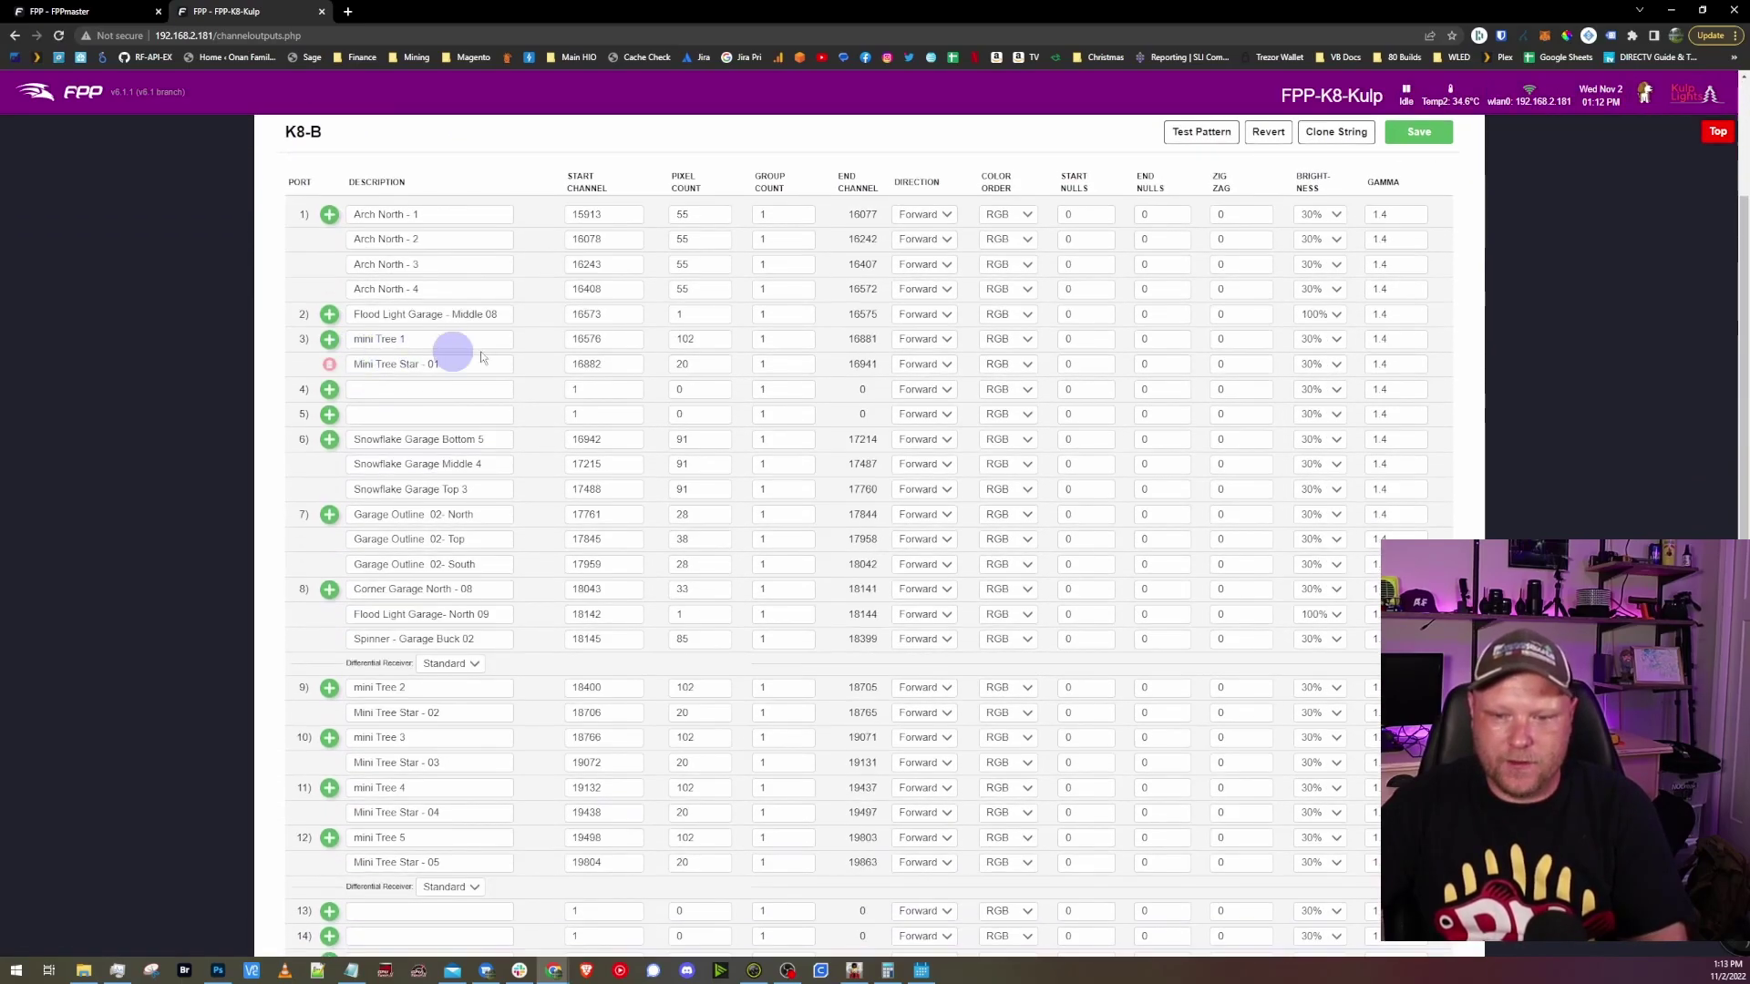
scroll(625, 273, "down", 4)
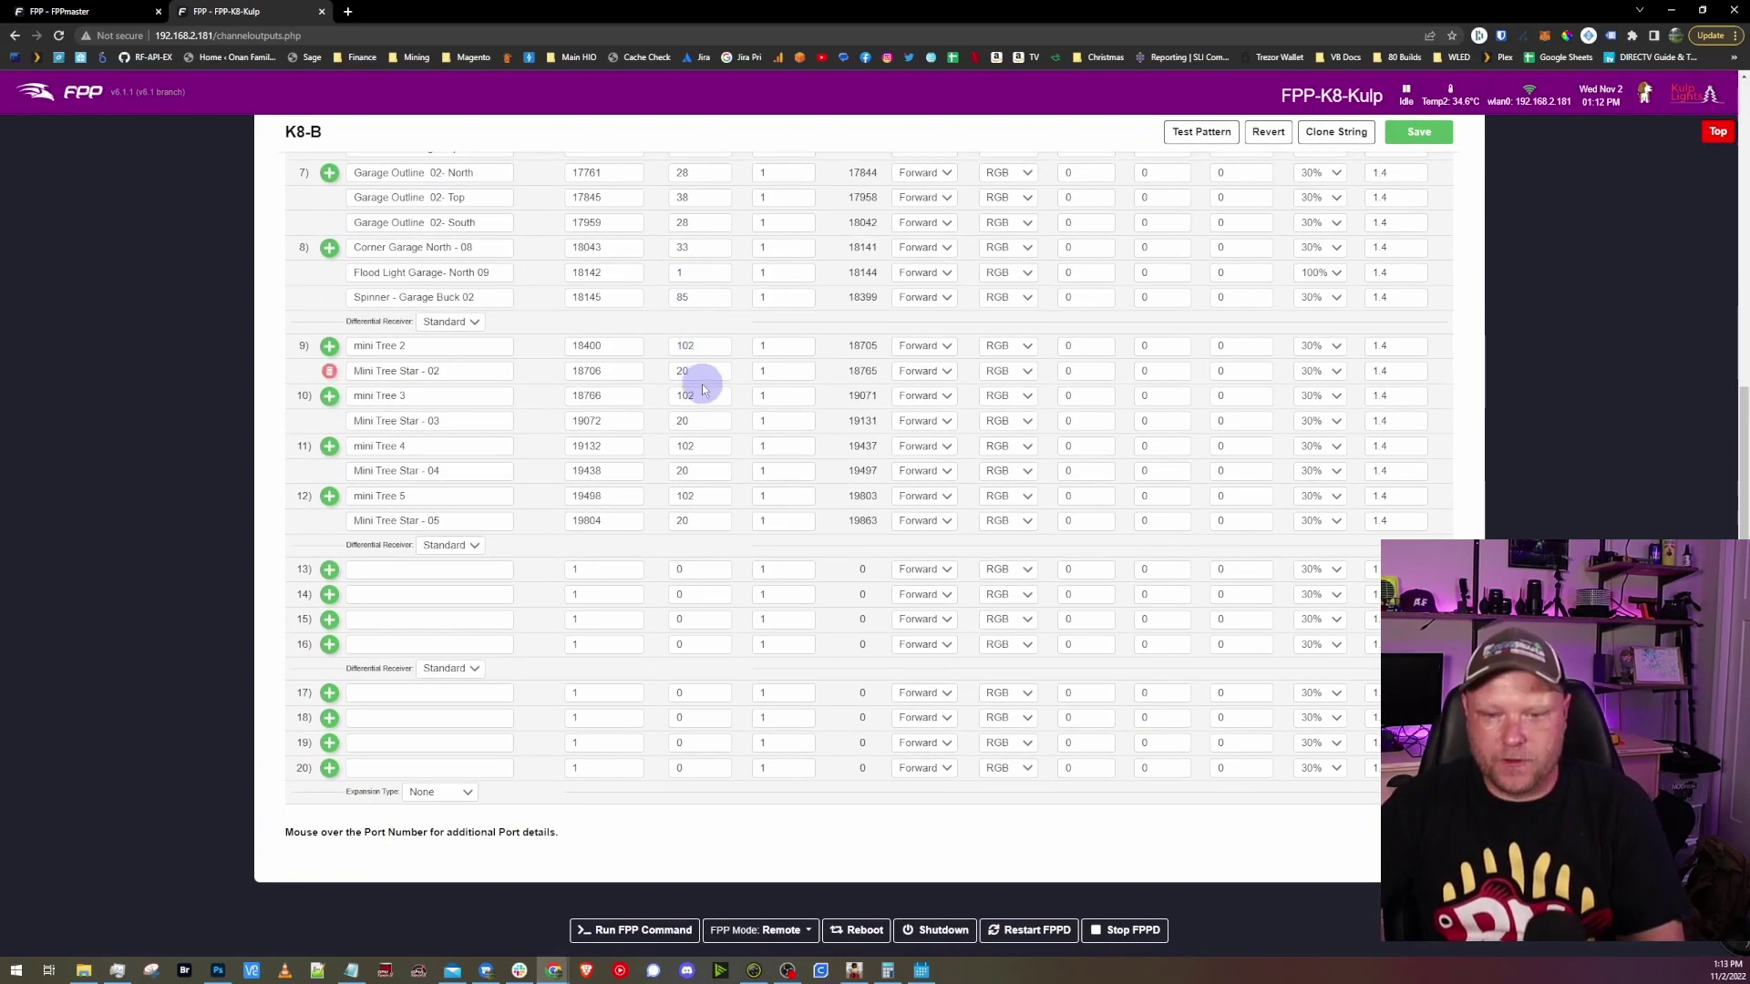
scroll(702, 389, "up", 8)
Return to Pixel Overlay Models and review the Auto Created Pixel Overlay Models section
left_click(1355, 142)
left_click(1357, 273)
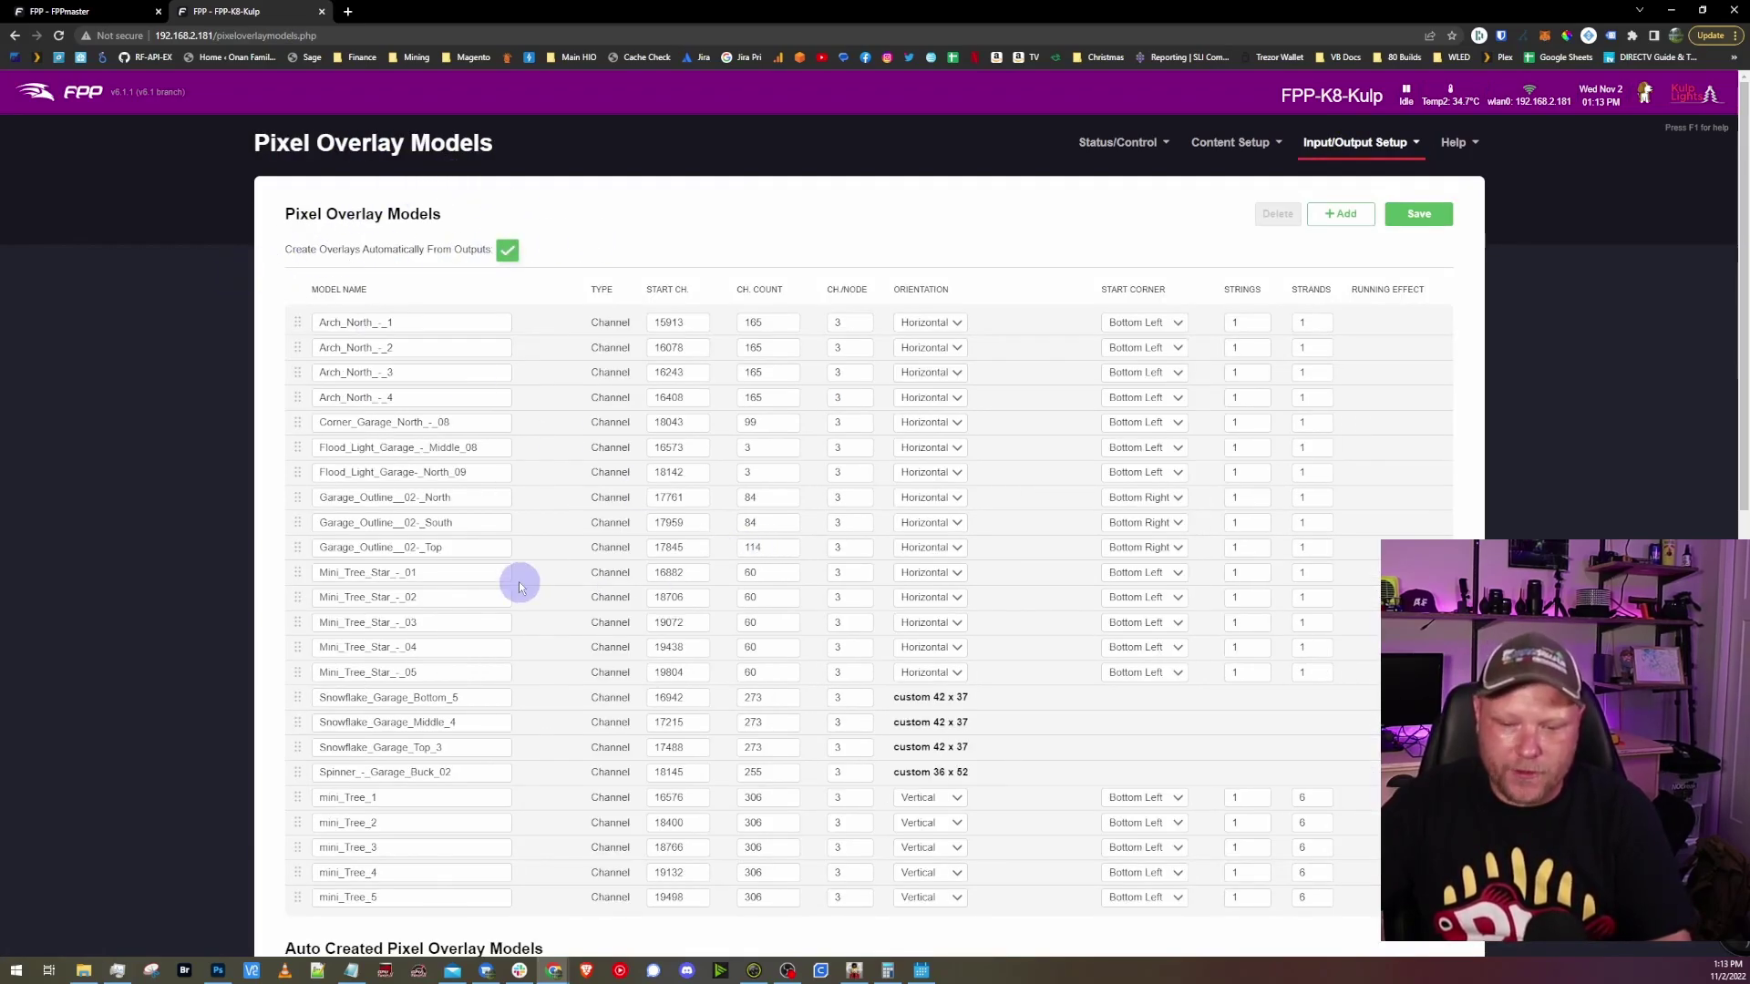
scroll(523, 429, "down", 6)
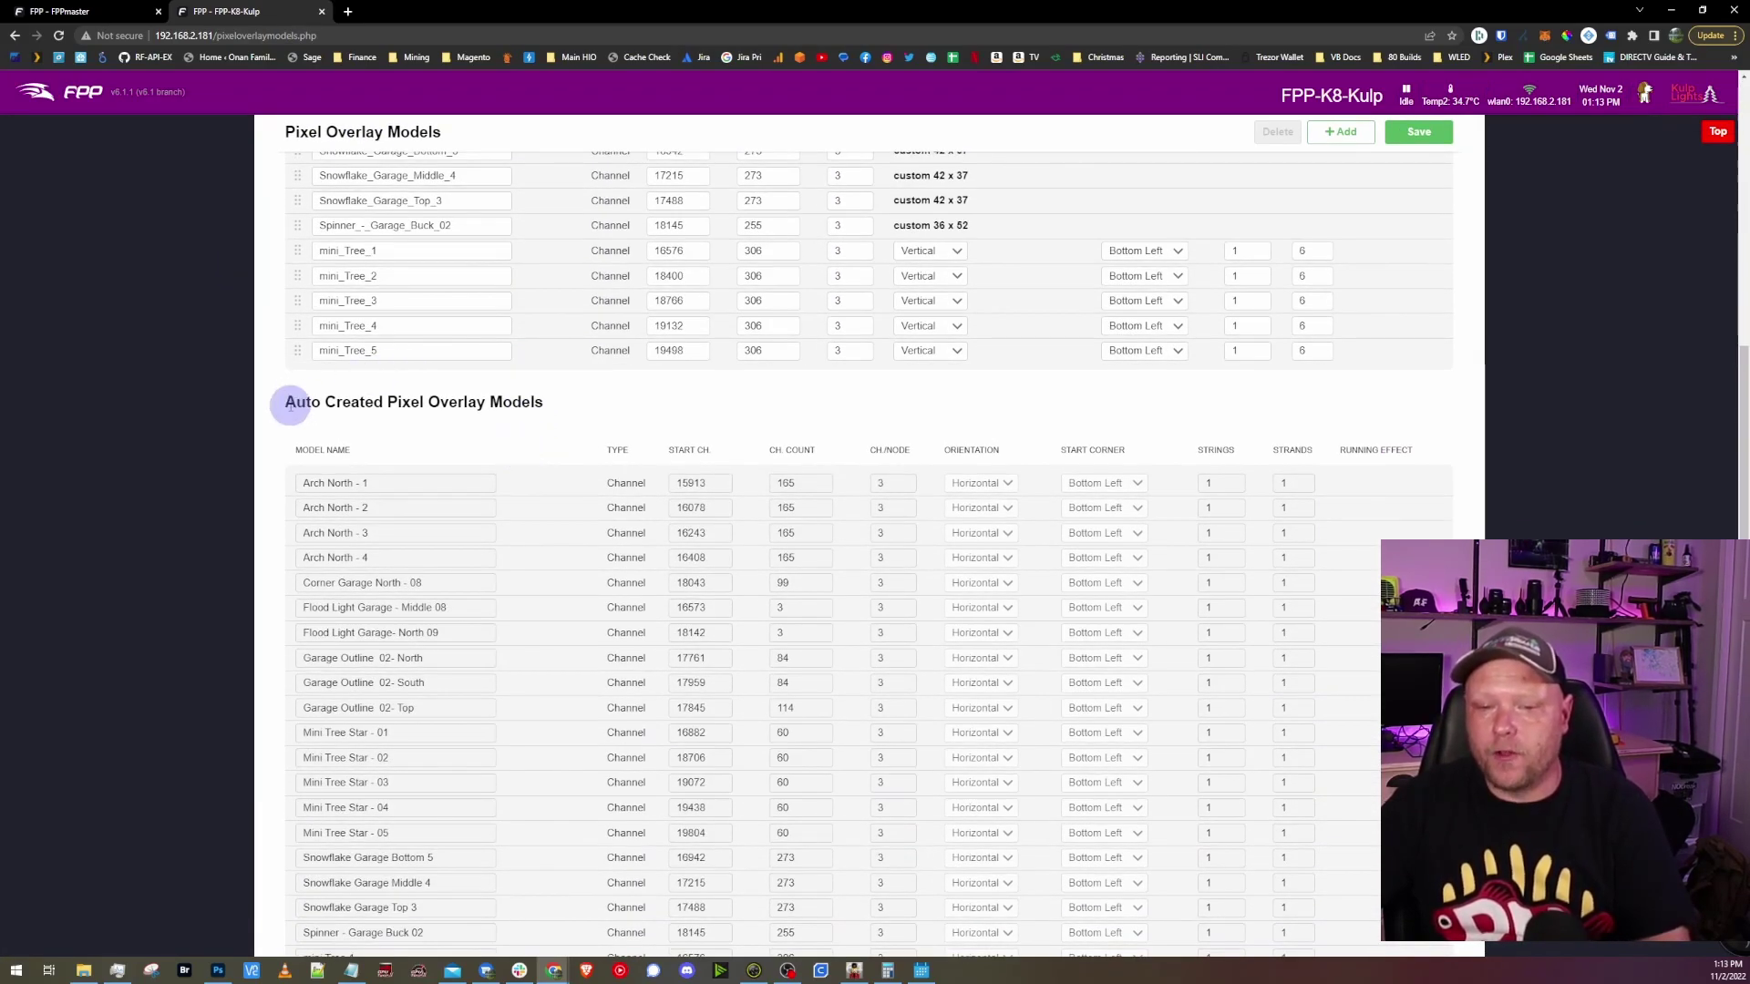
left_click_drag(291, 405, 670, 405)
scroll(461, 241, "up", 6)
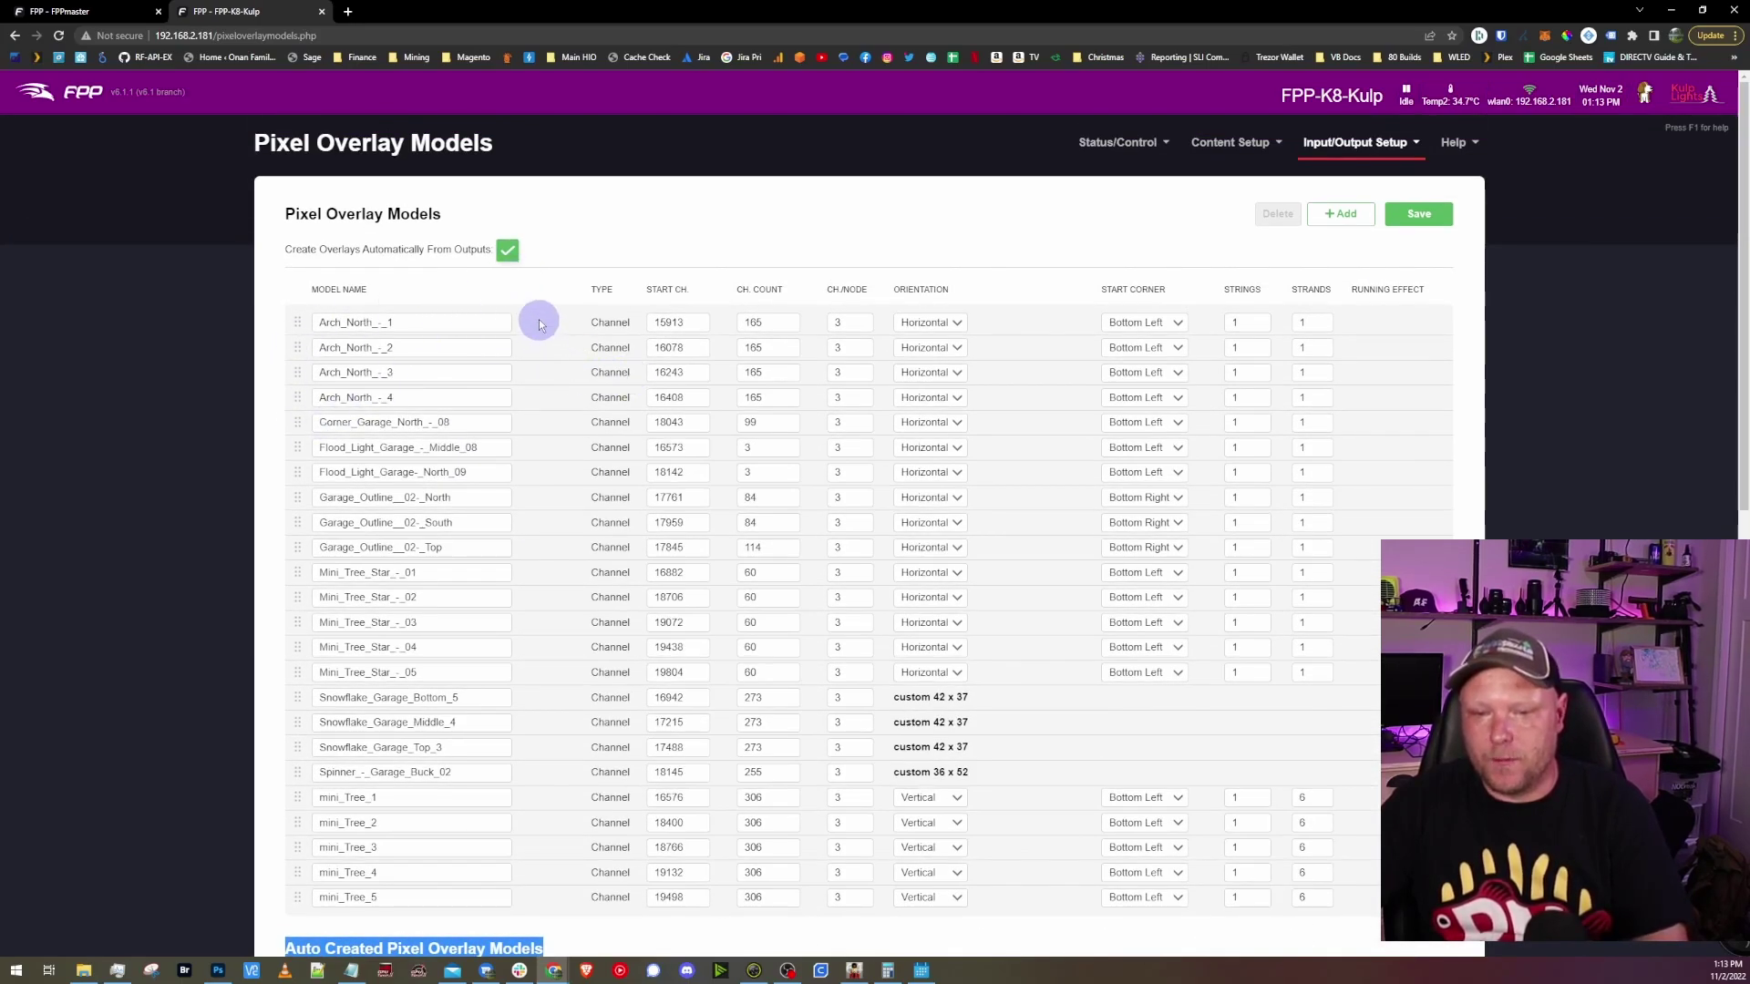
scroll(539, 741, "down", 4)
scroll(566, 605, "up", 4)
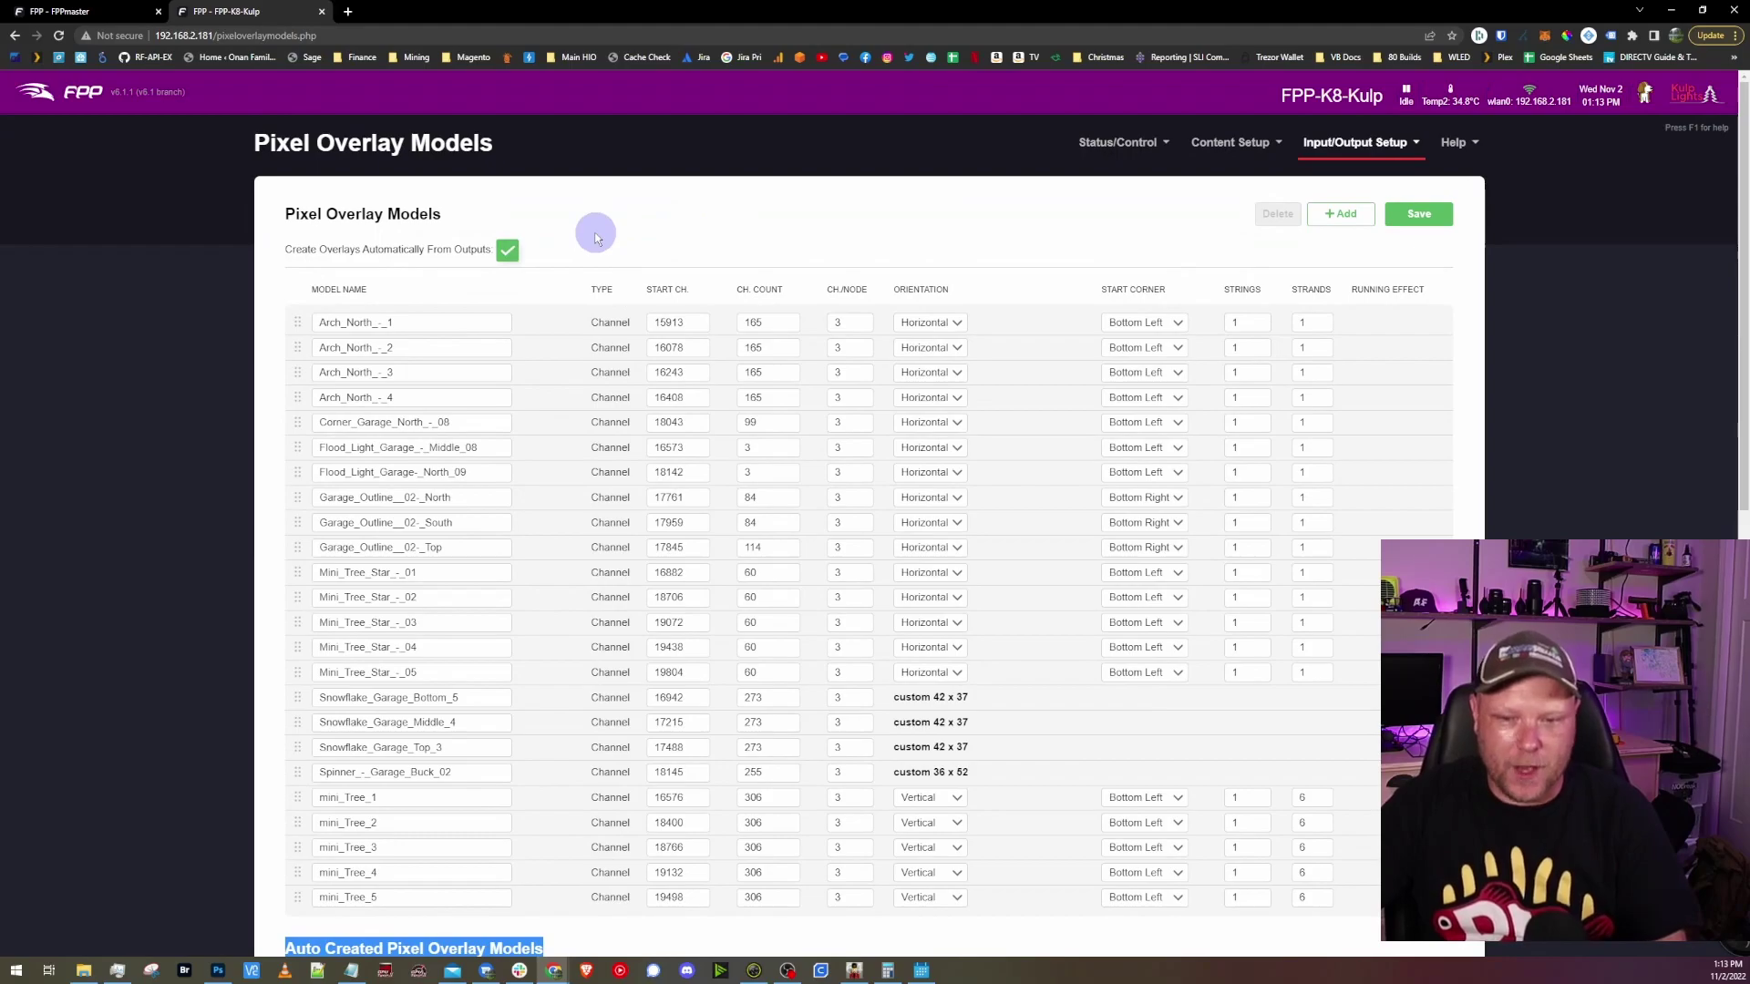
left_click(594, 235)
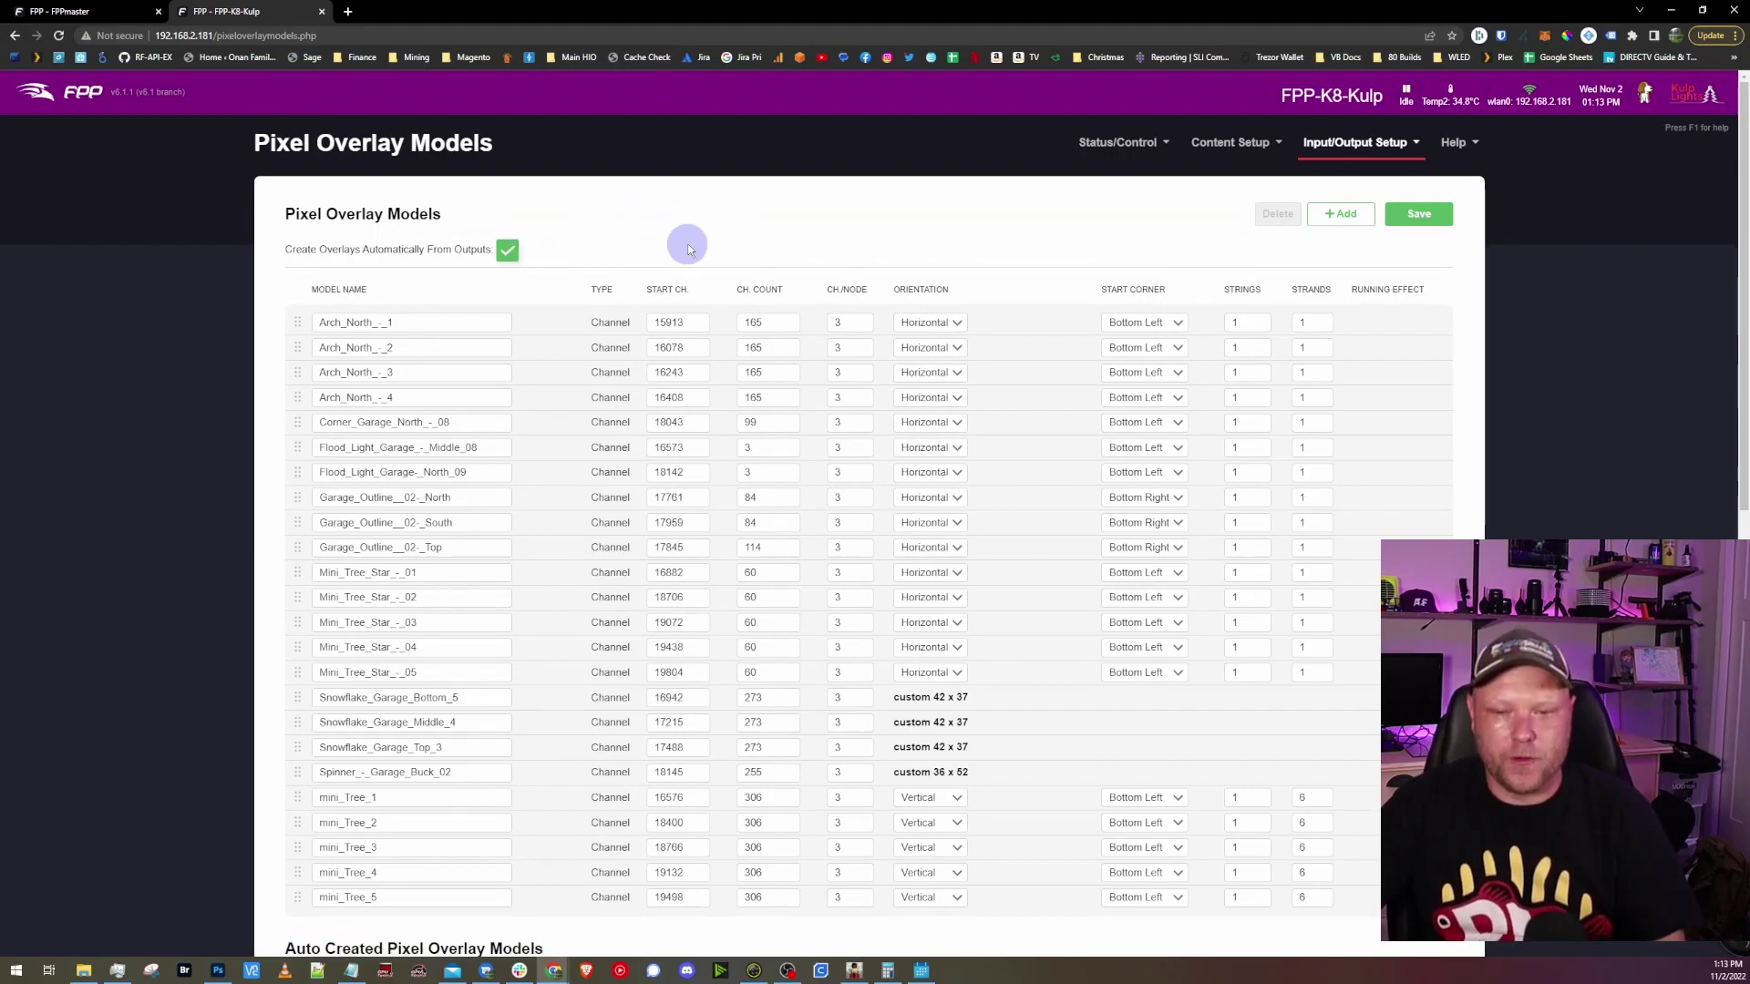
scroll(605, 249, "down", 5)
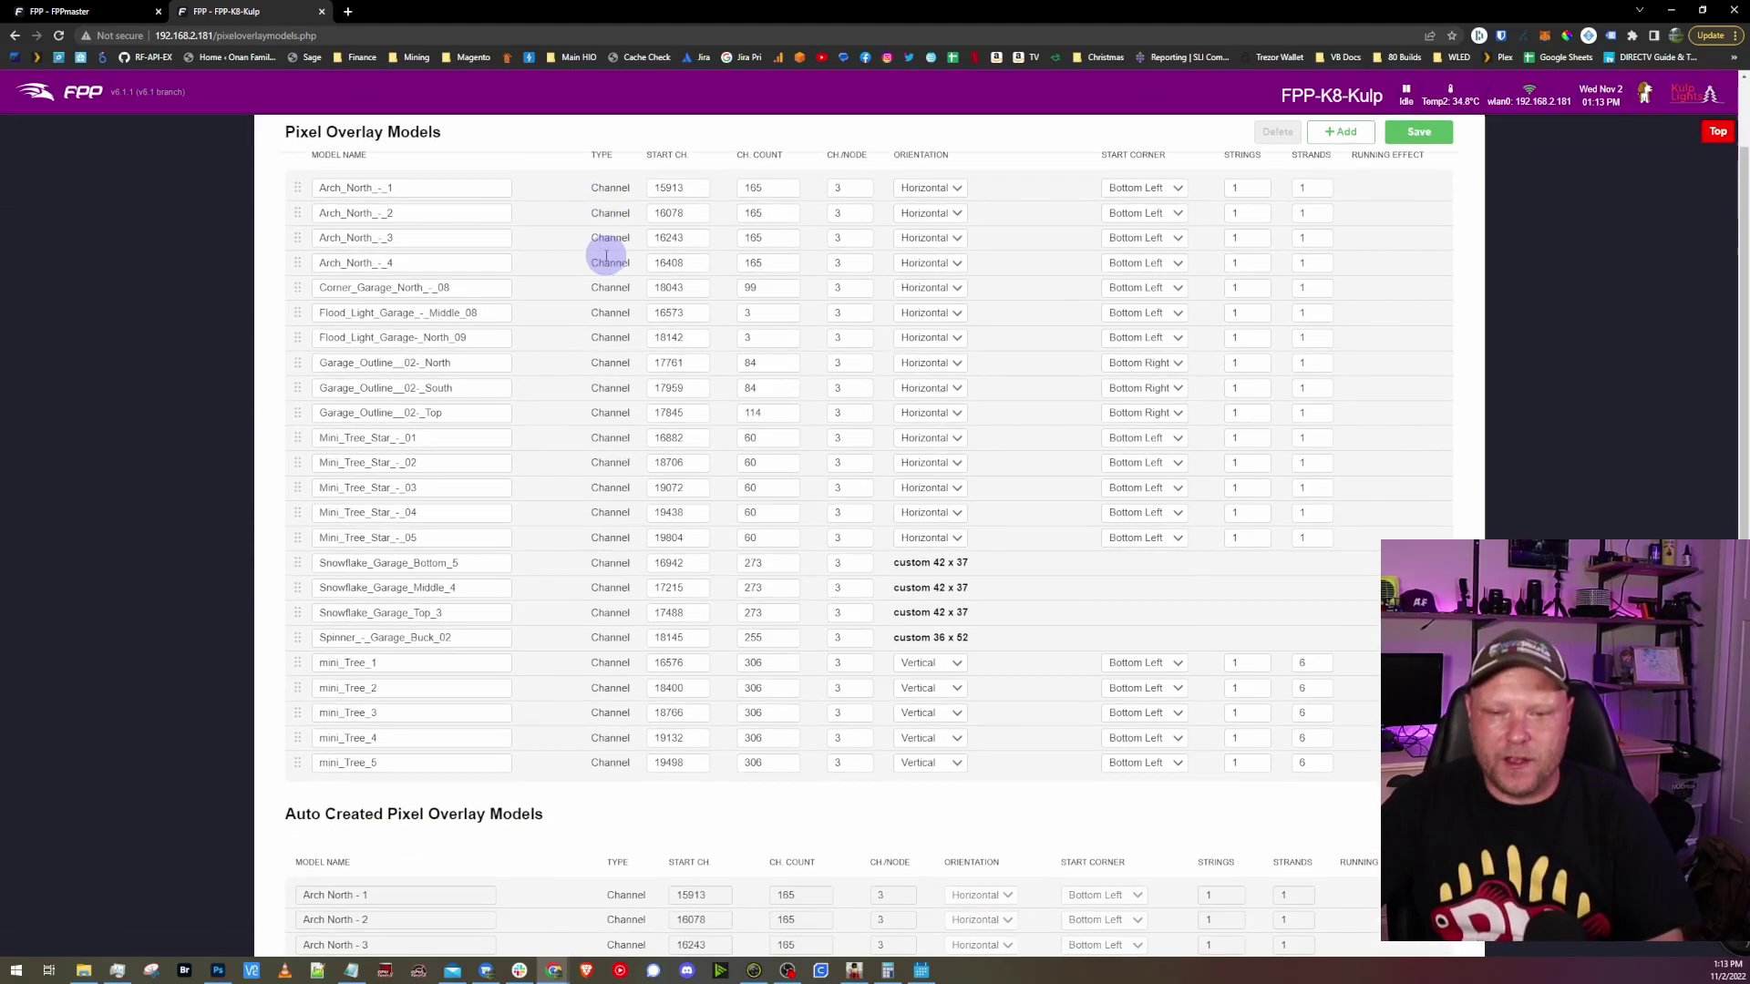
scroll(562, 435, "down", 3)
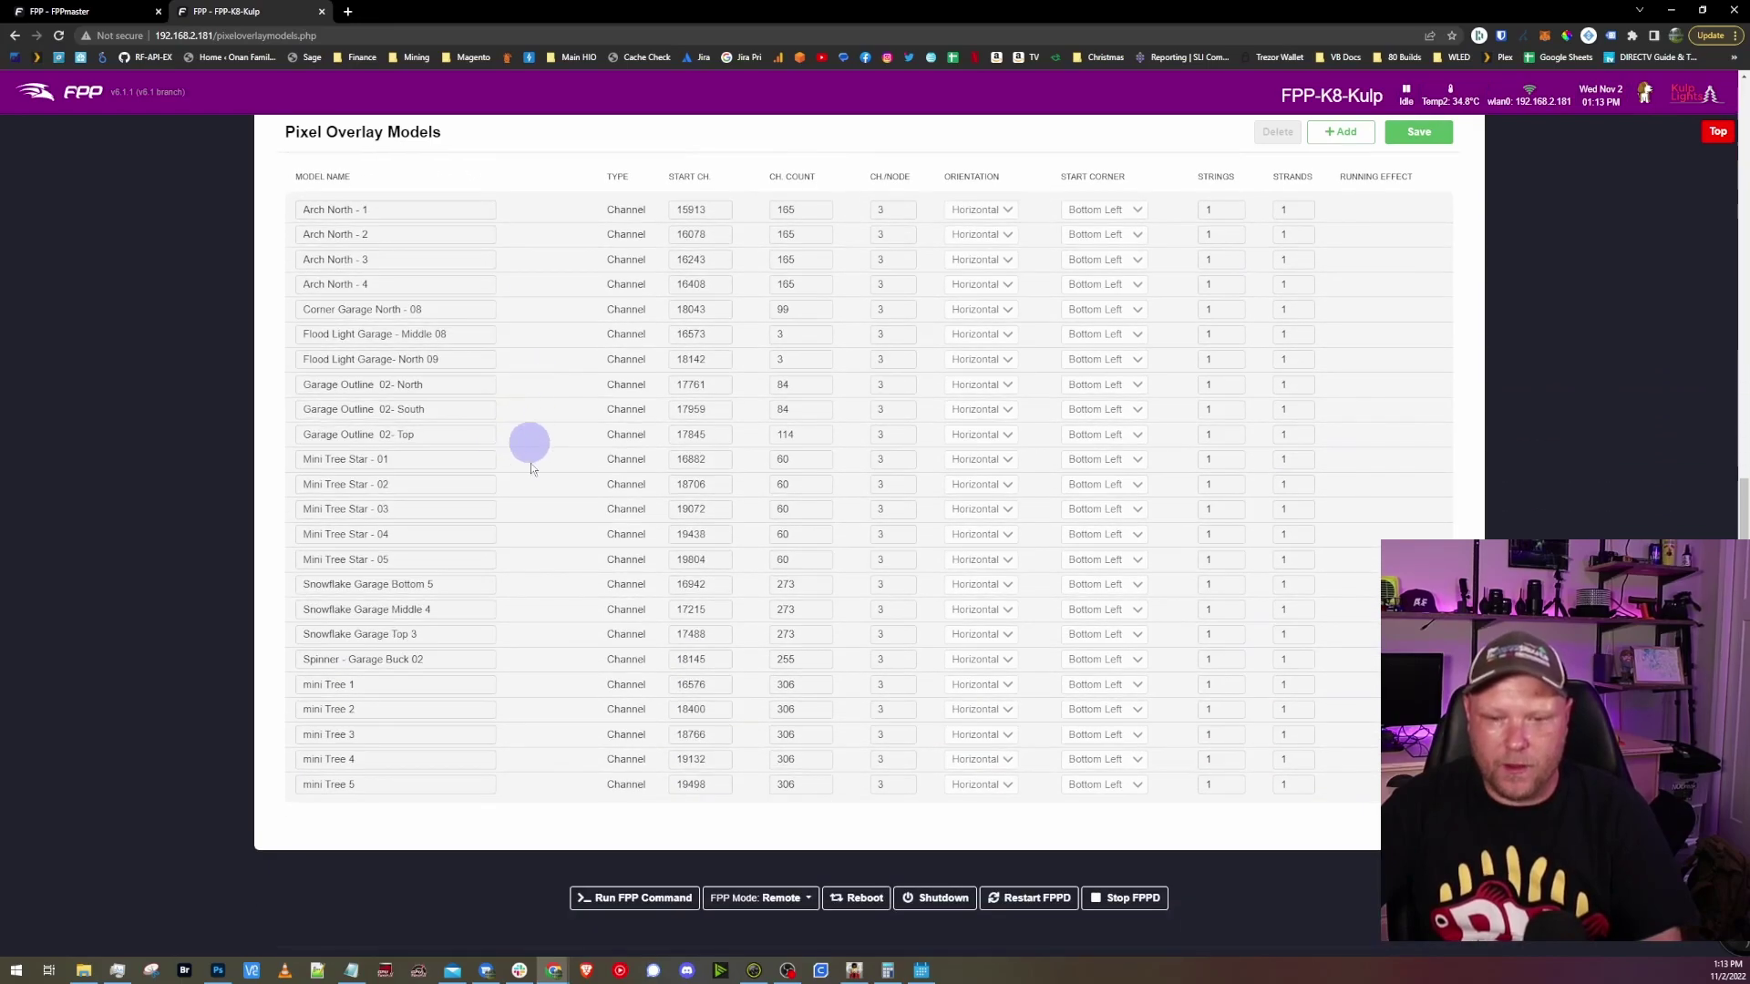
scroll(633, 632, "up", 7)
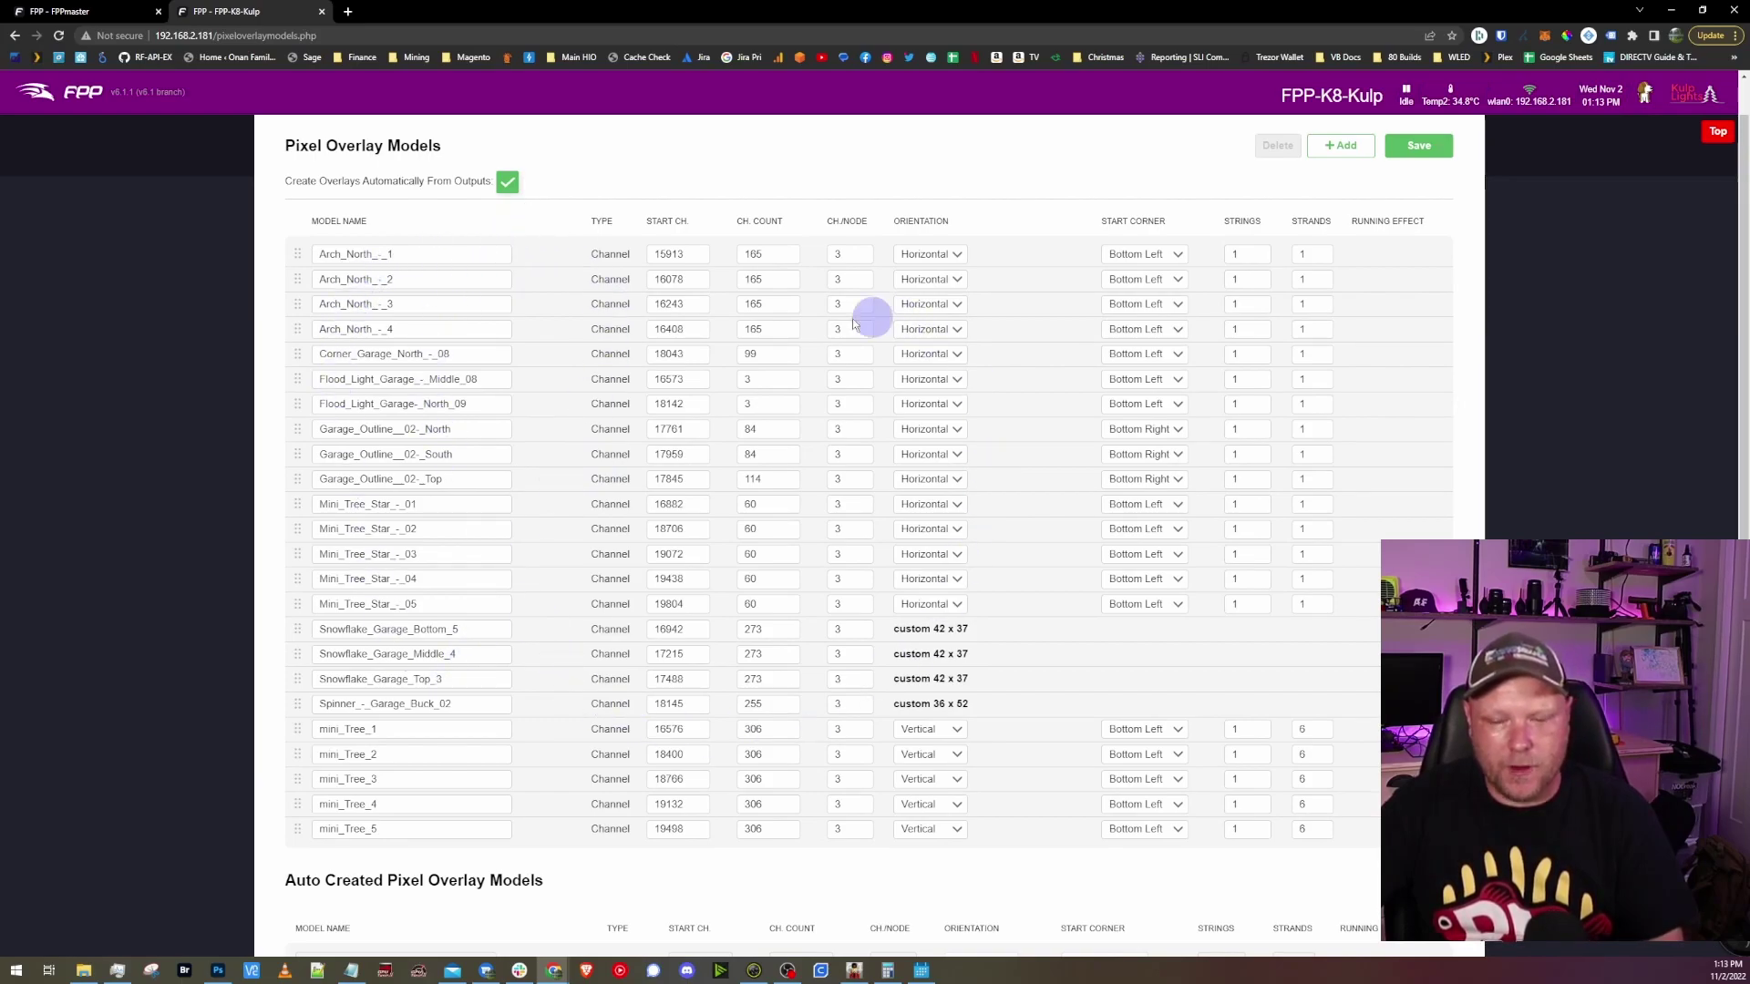
scroll(554, 278, "down", 7)
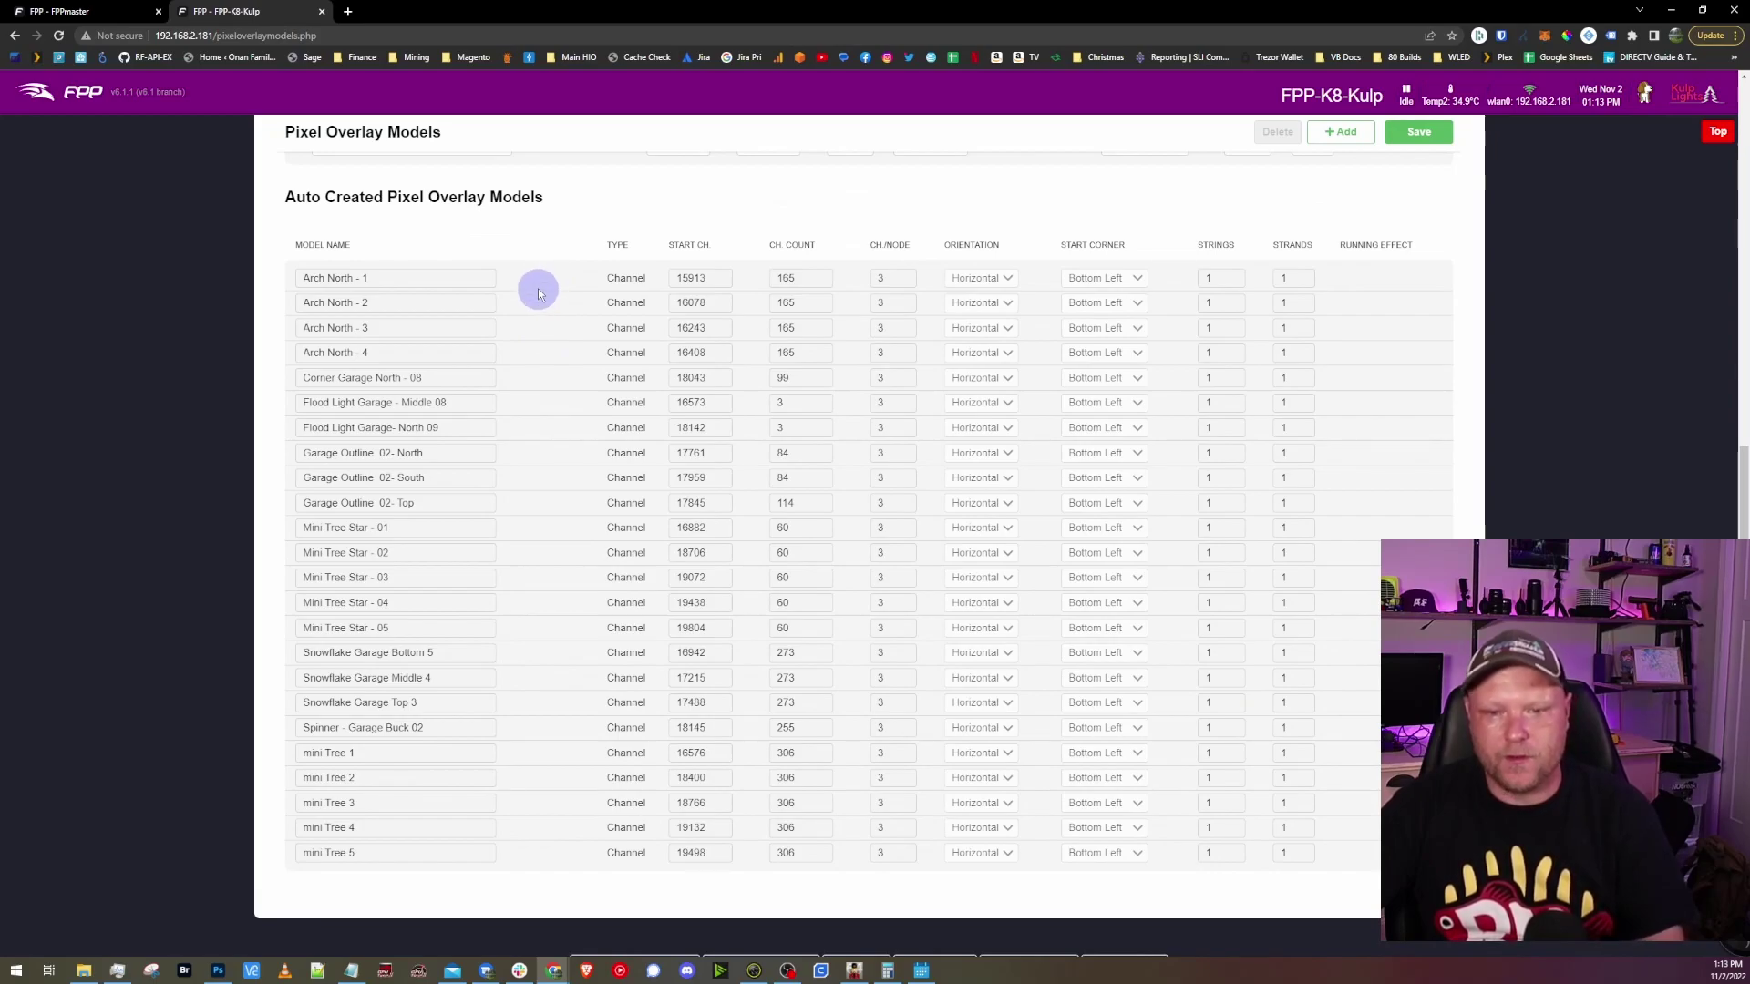
scroll(547, 499, "up", 8)
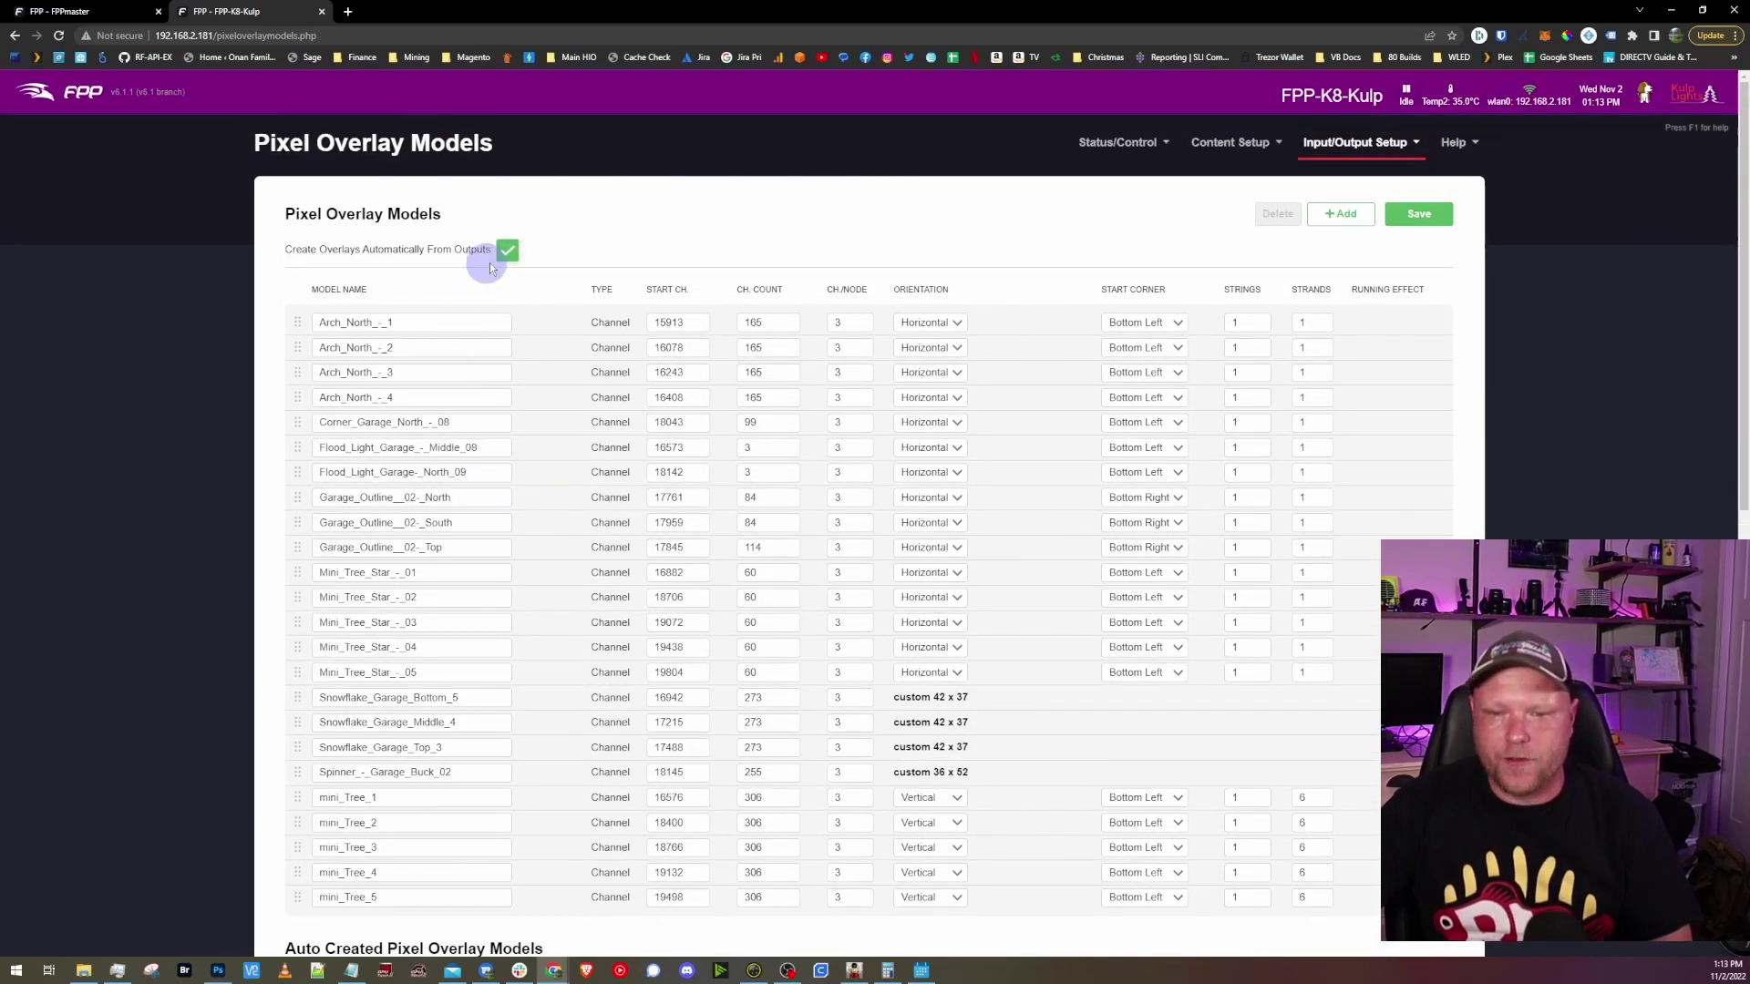
Turn off automatic overlay creation, delete all overlay models, save, and restart FPPD
left_click(508, 251)
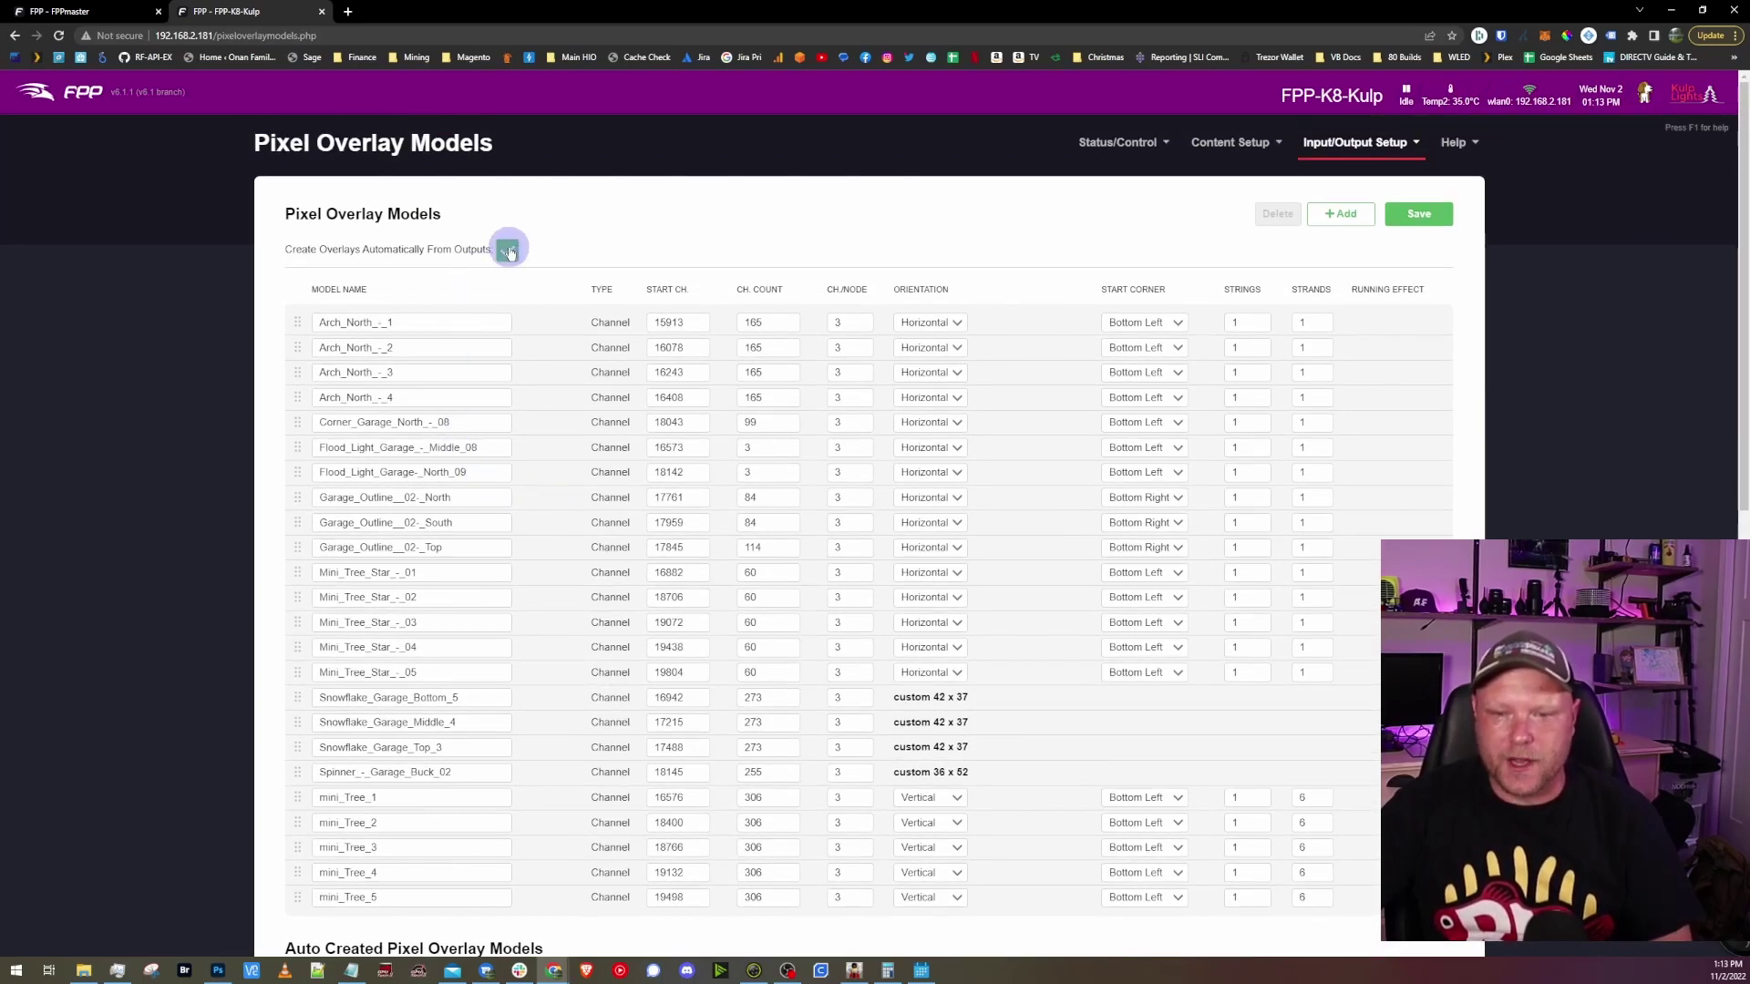
left_click(551, 323)
scroll(551, 337, "down", 5)
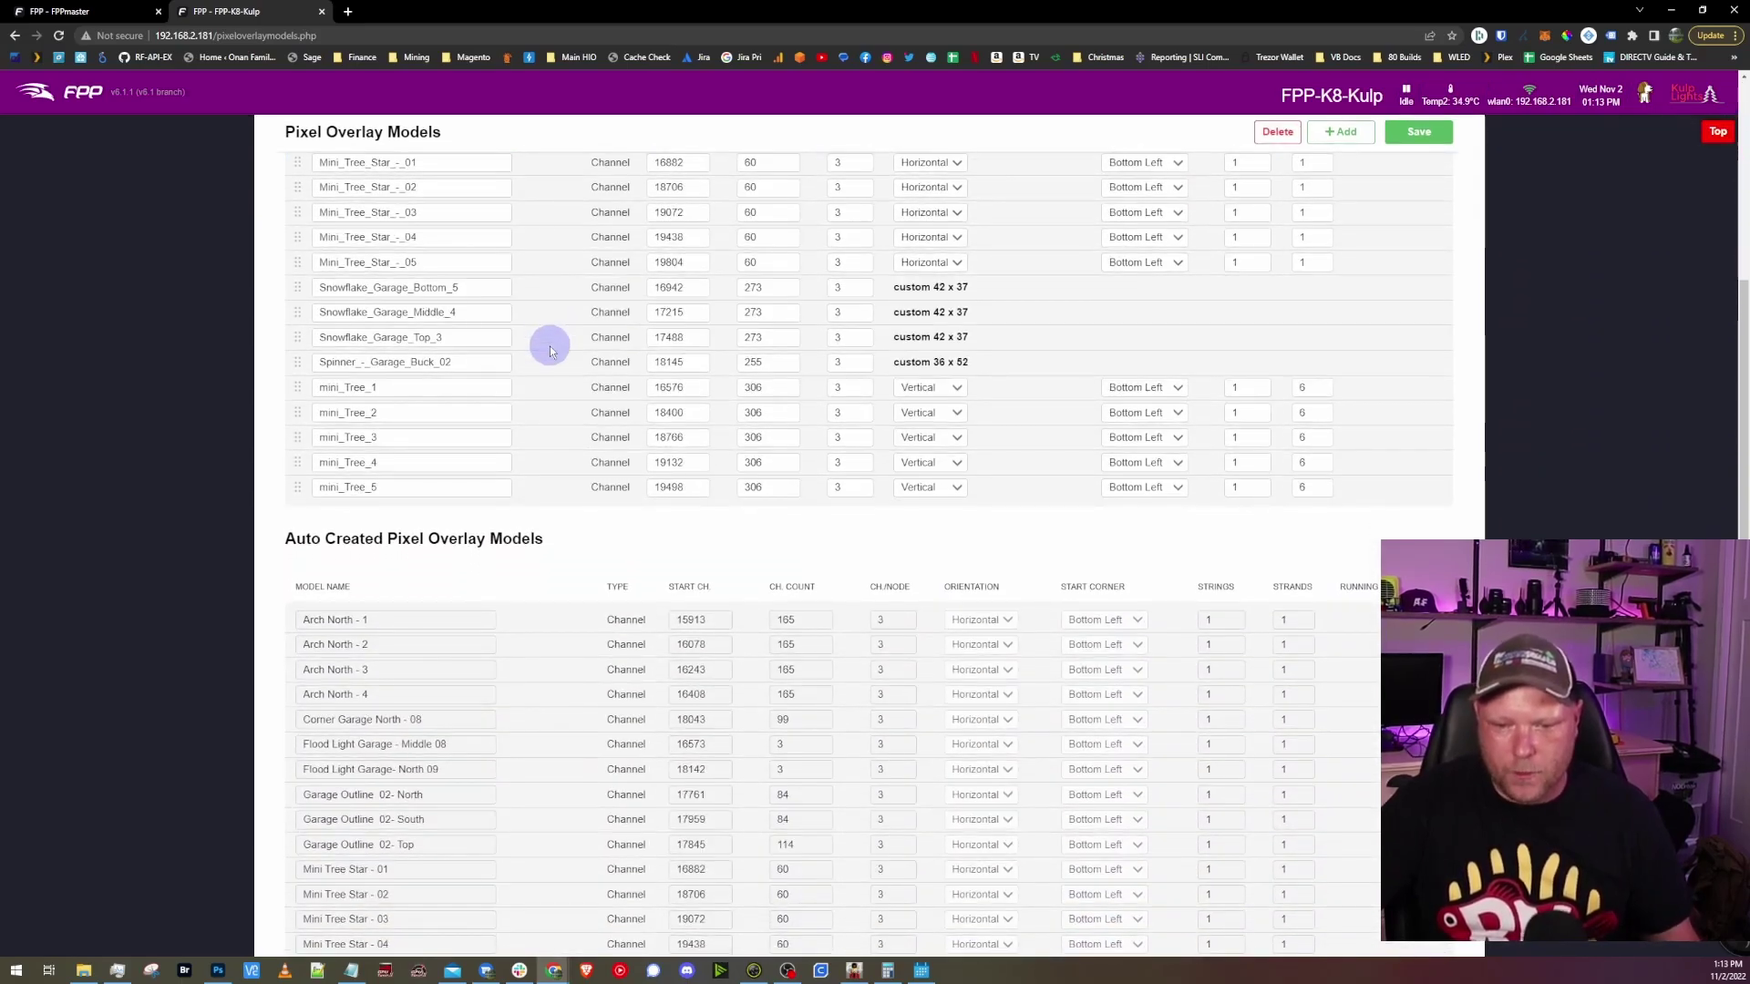
left_click(563, 492, "shift")
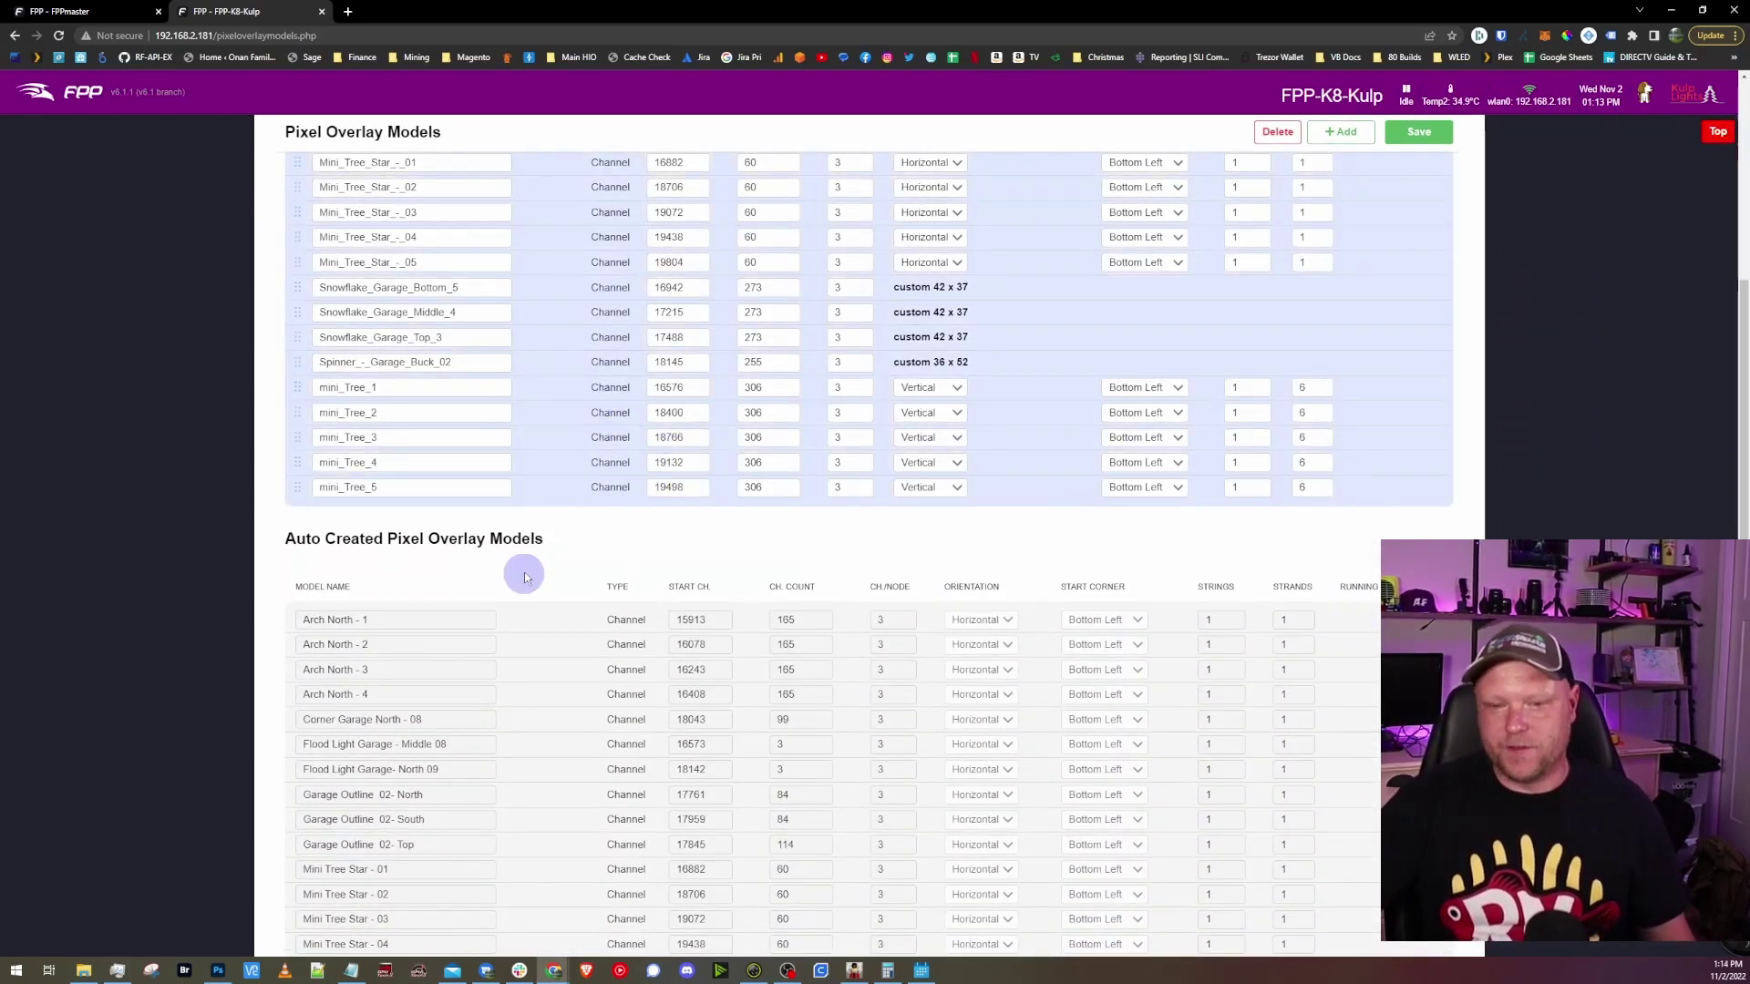
scroll(1218, 346, "up", 5)
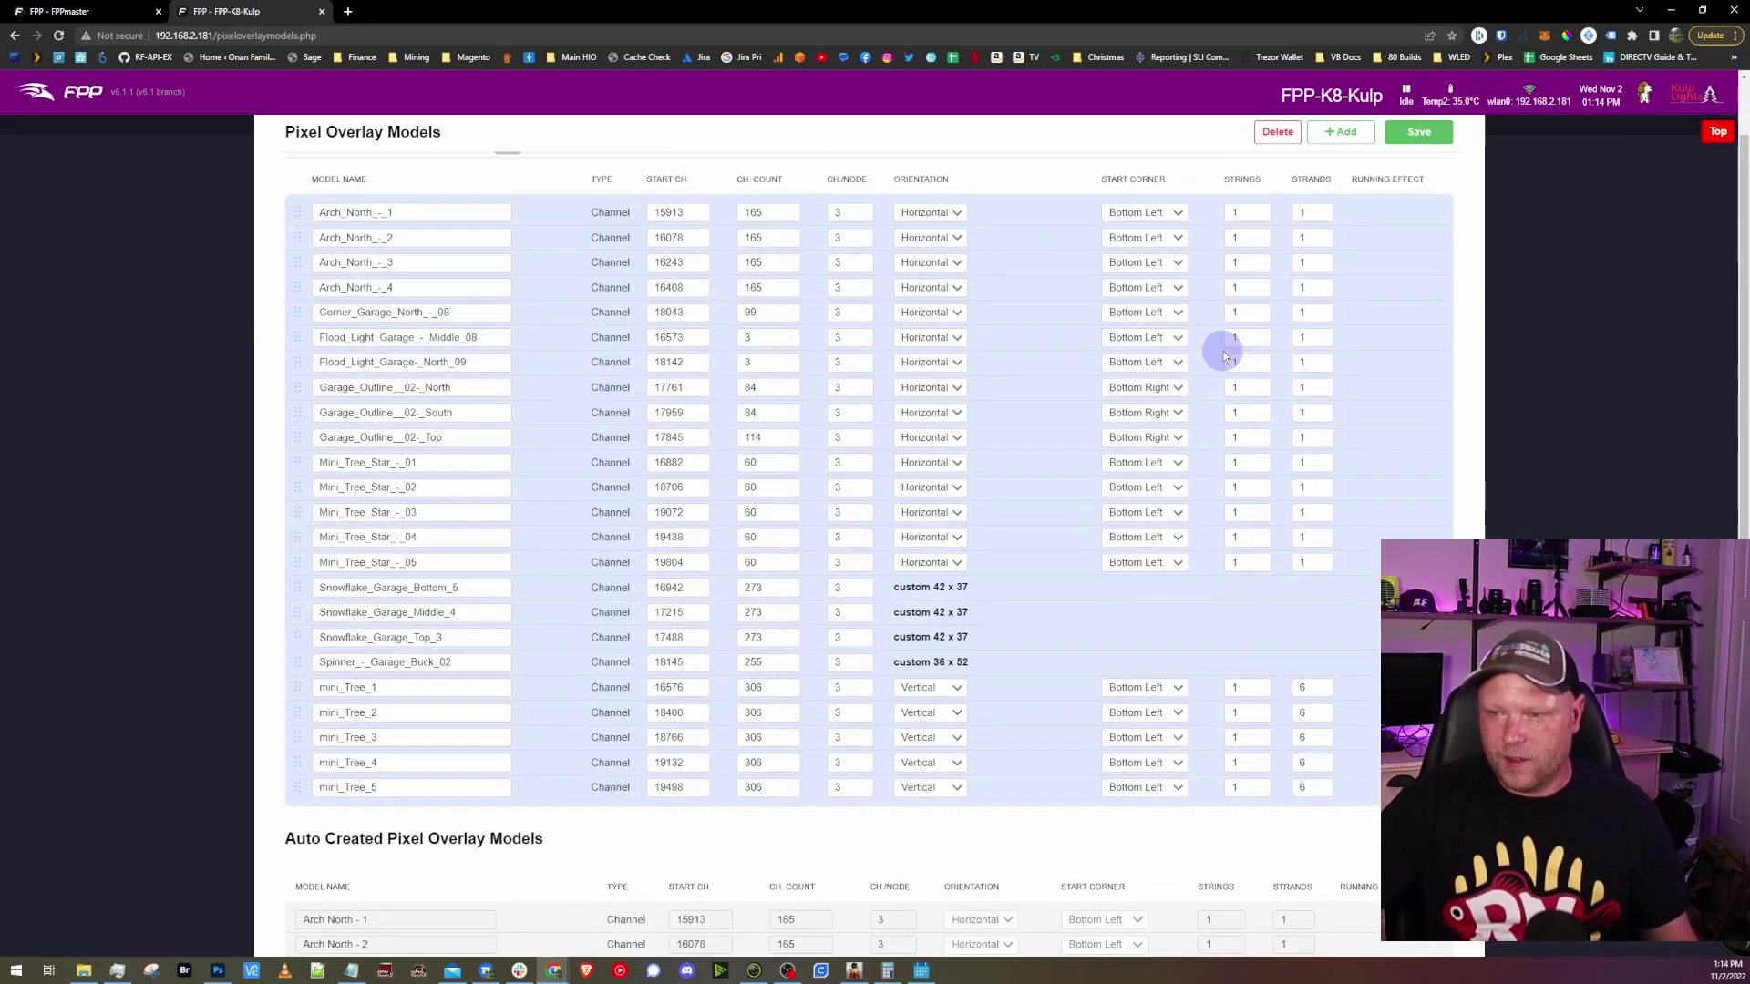
left_click(1285, 223)
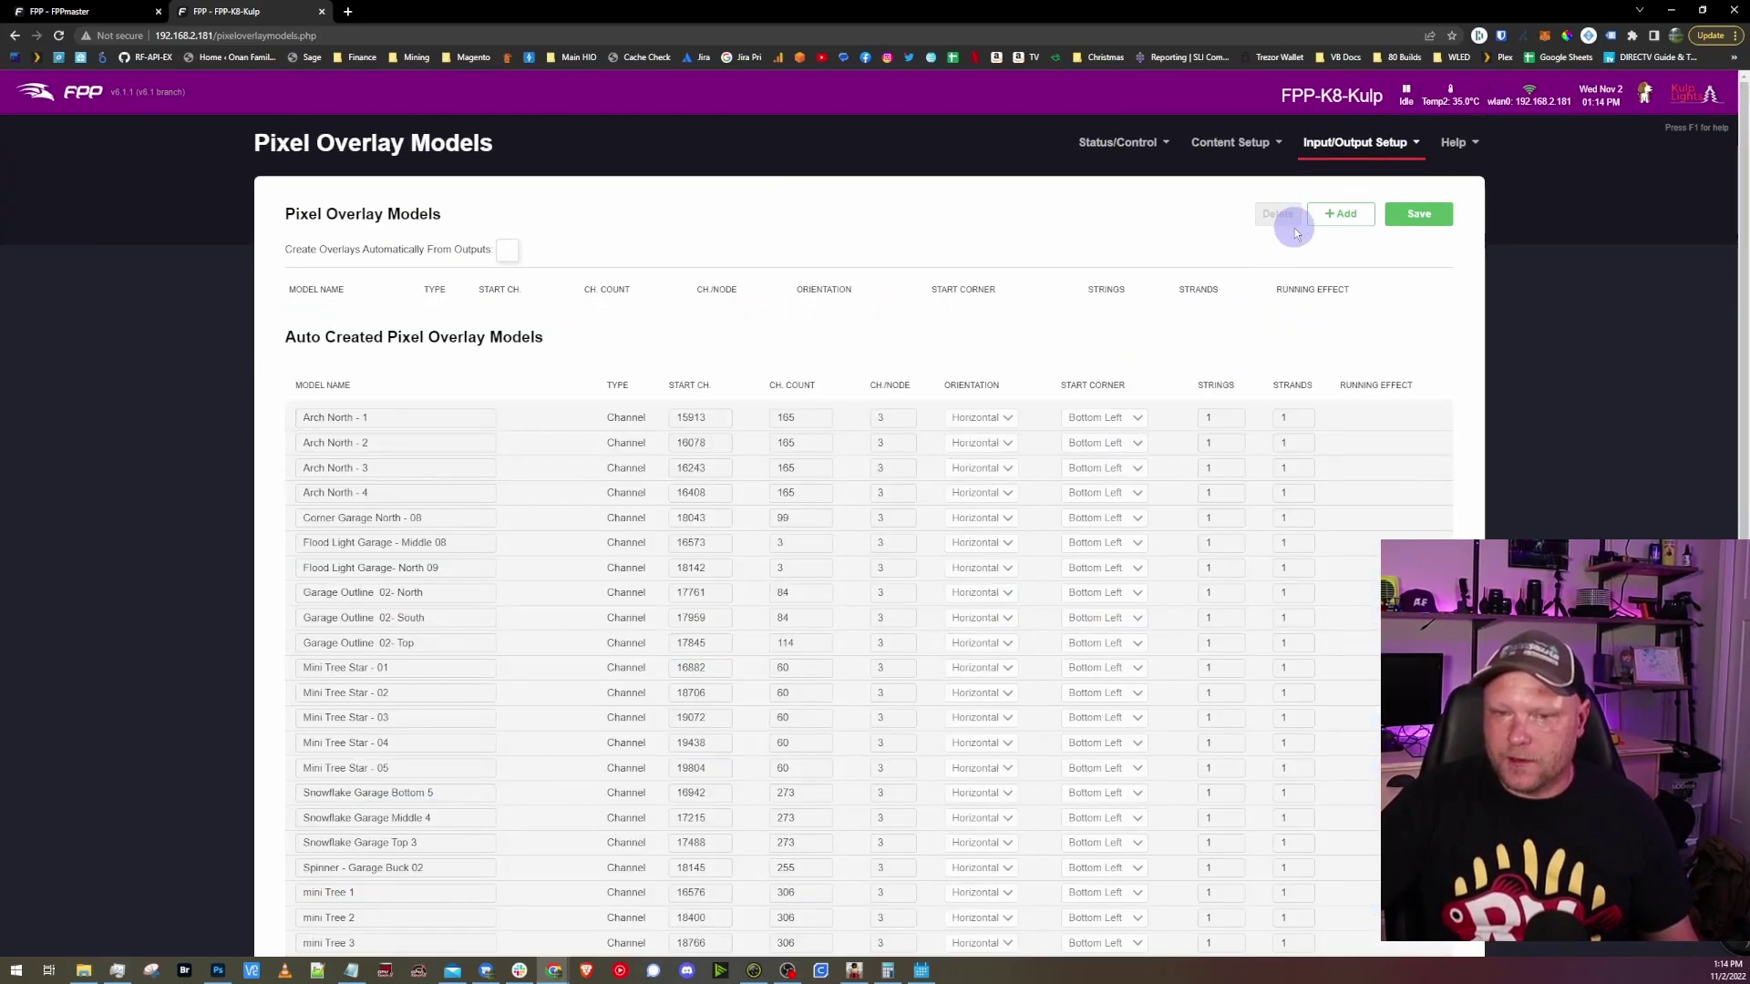
left_click(1419, 215)
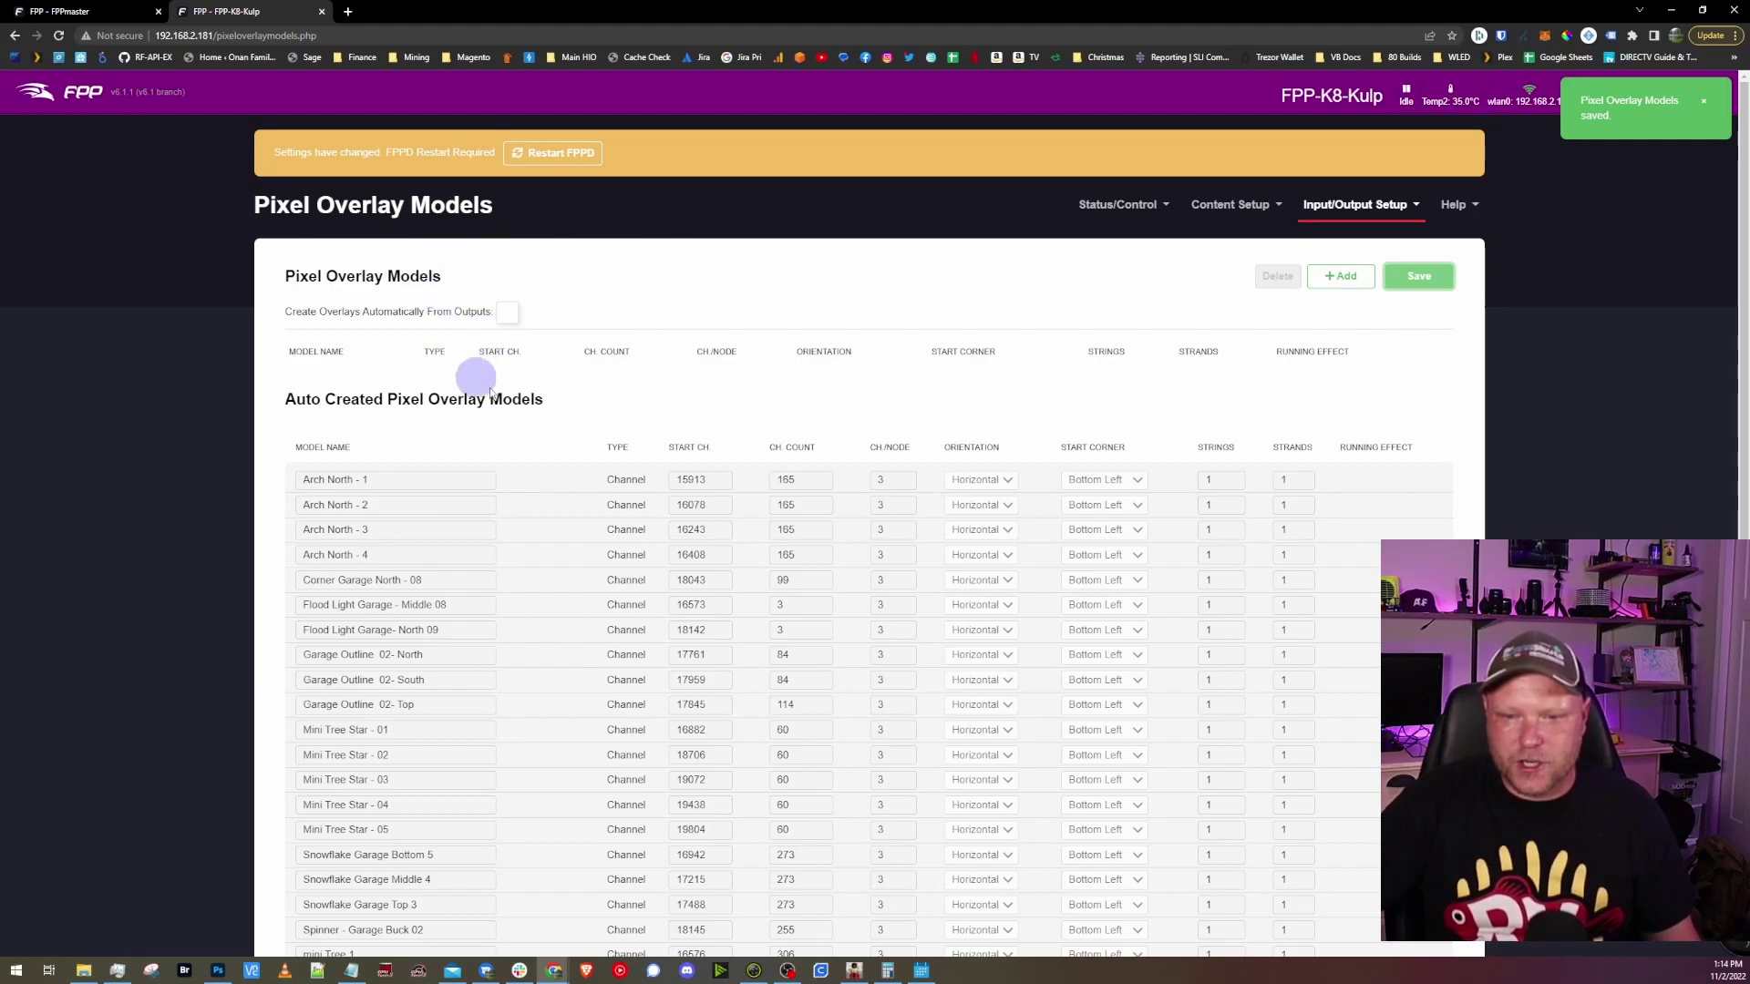
left_click(559, 153)
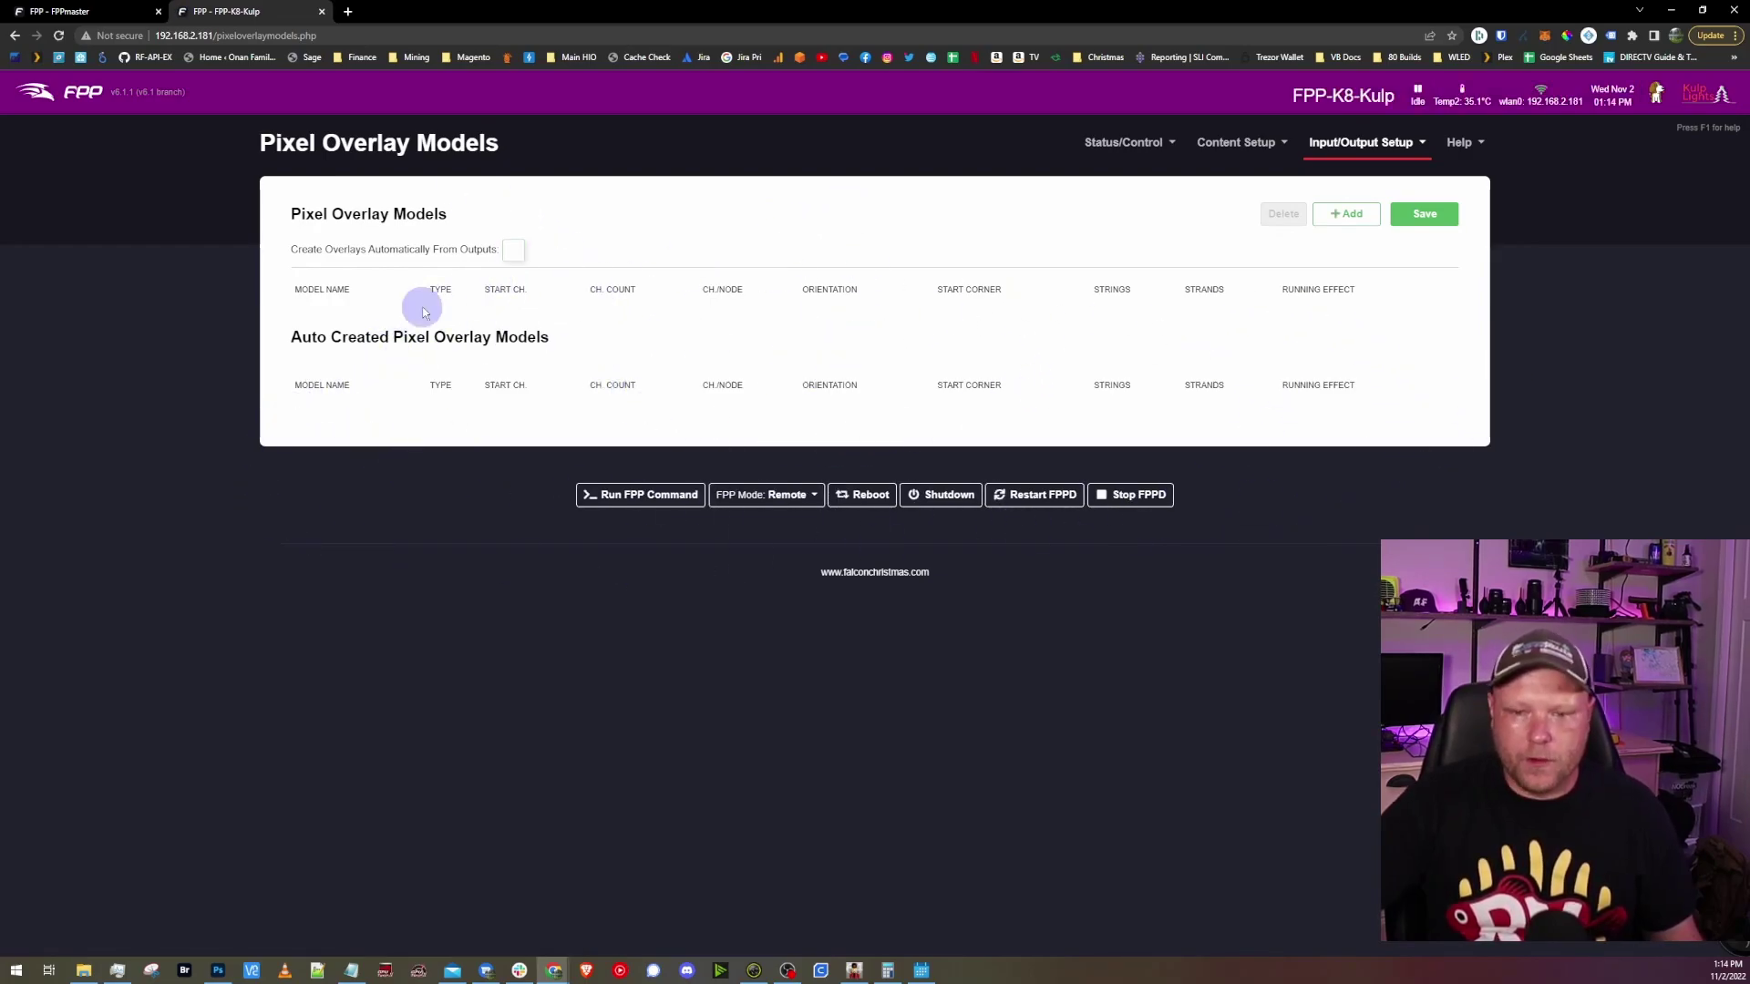
Upload the sequence via FPP Connect with Local models, then dismiss the 503-error report
left_click(855, 971)
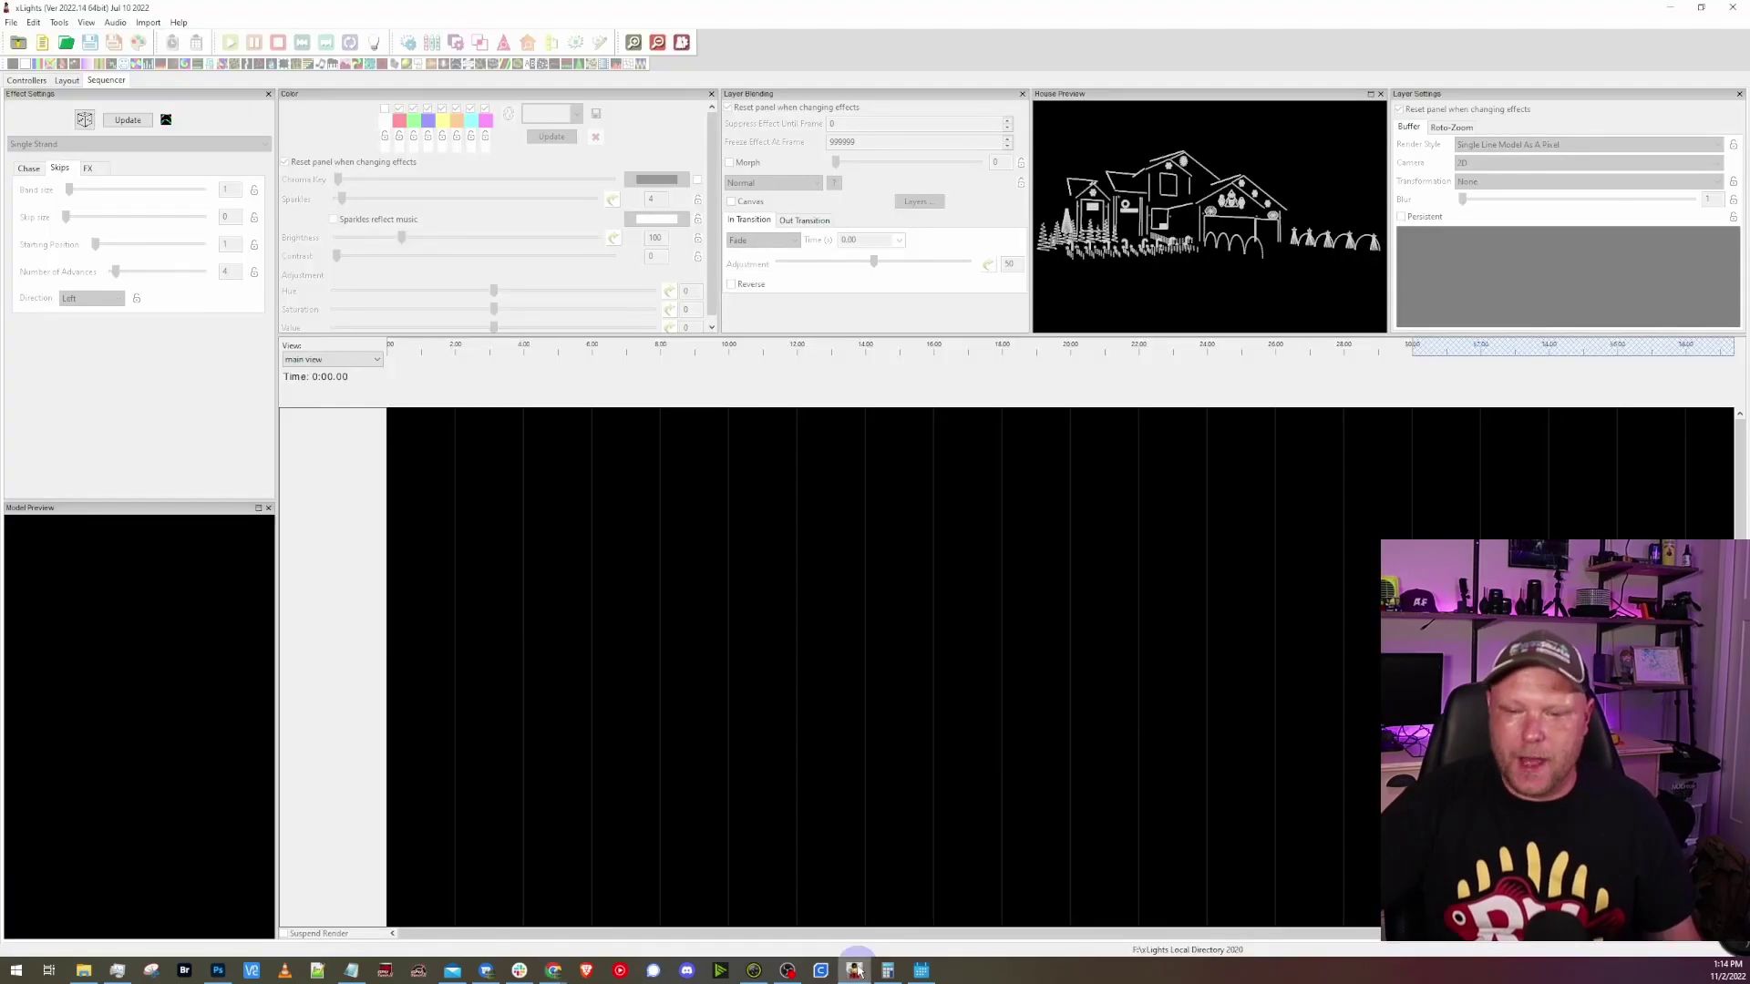
left_click(57, 23)
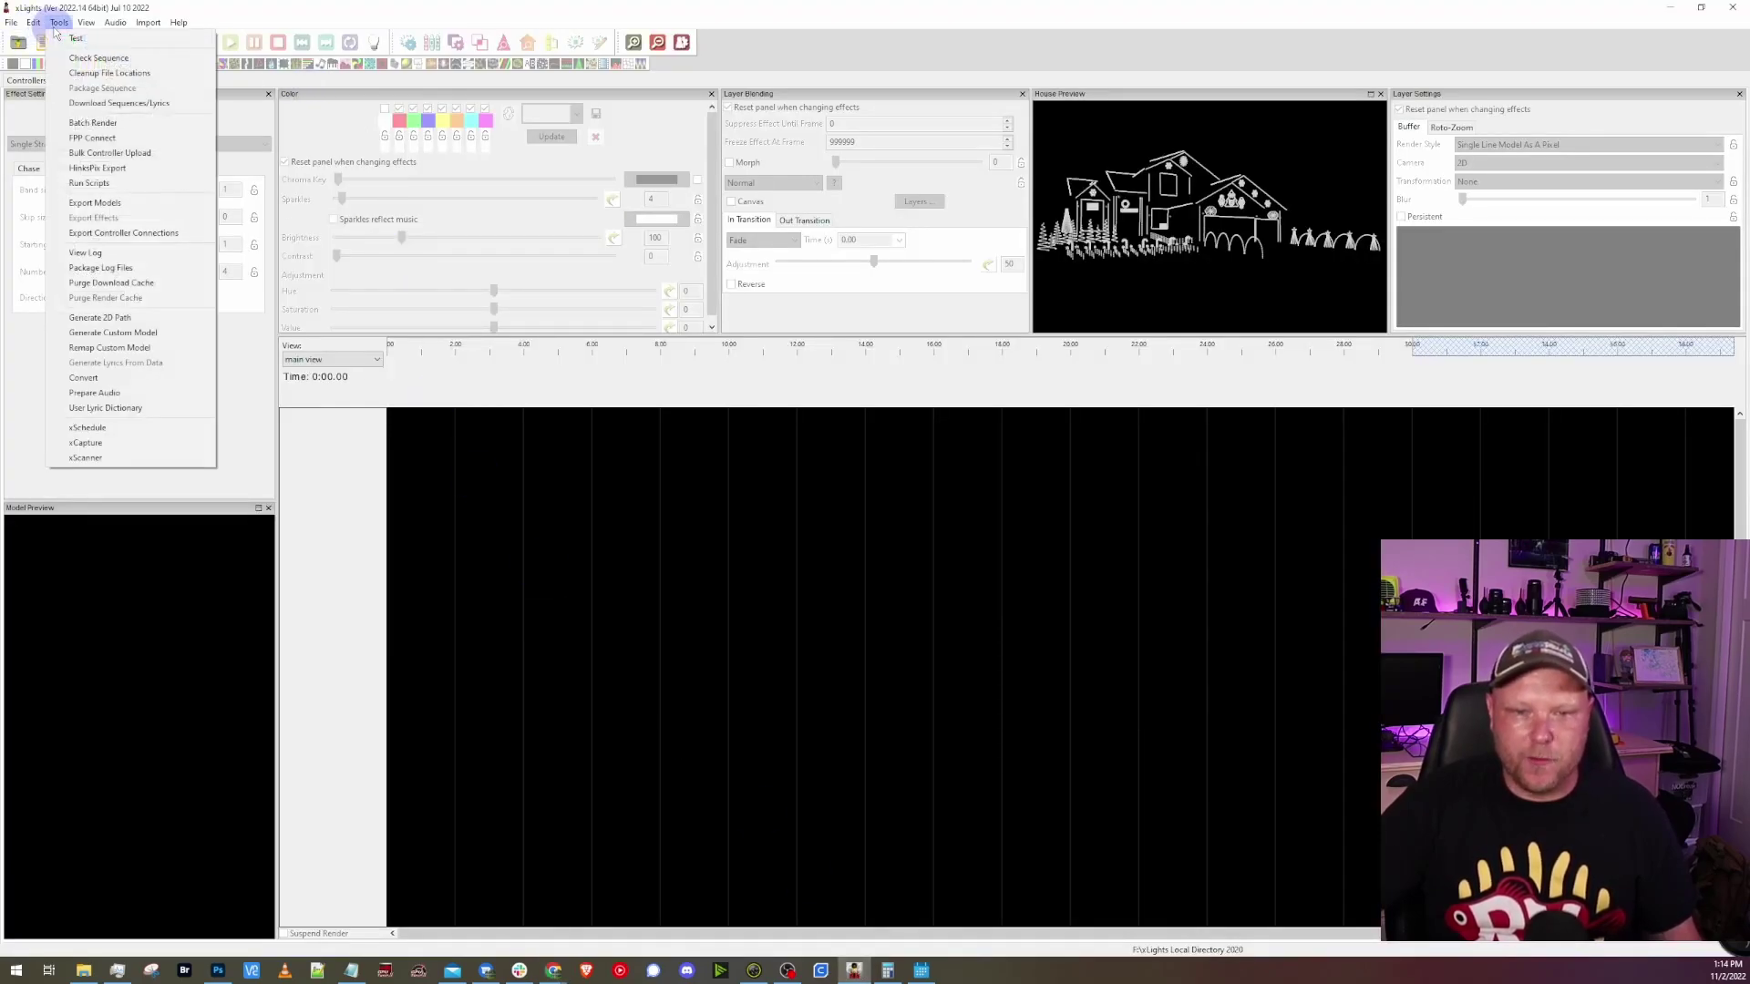
left_click(91, 137)
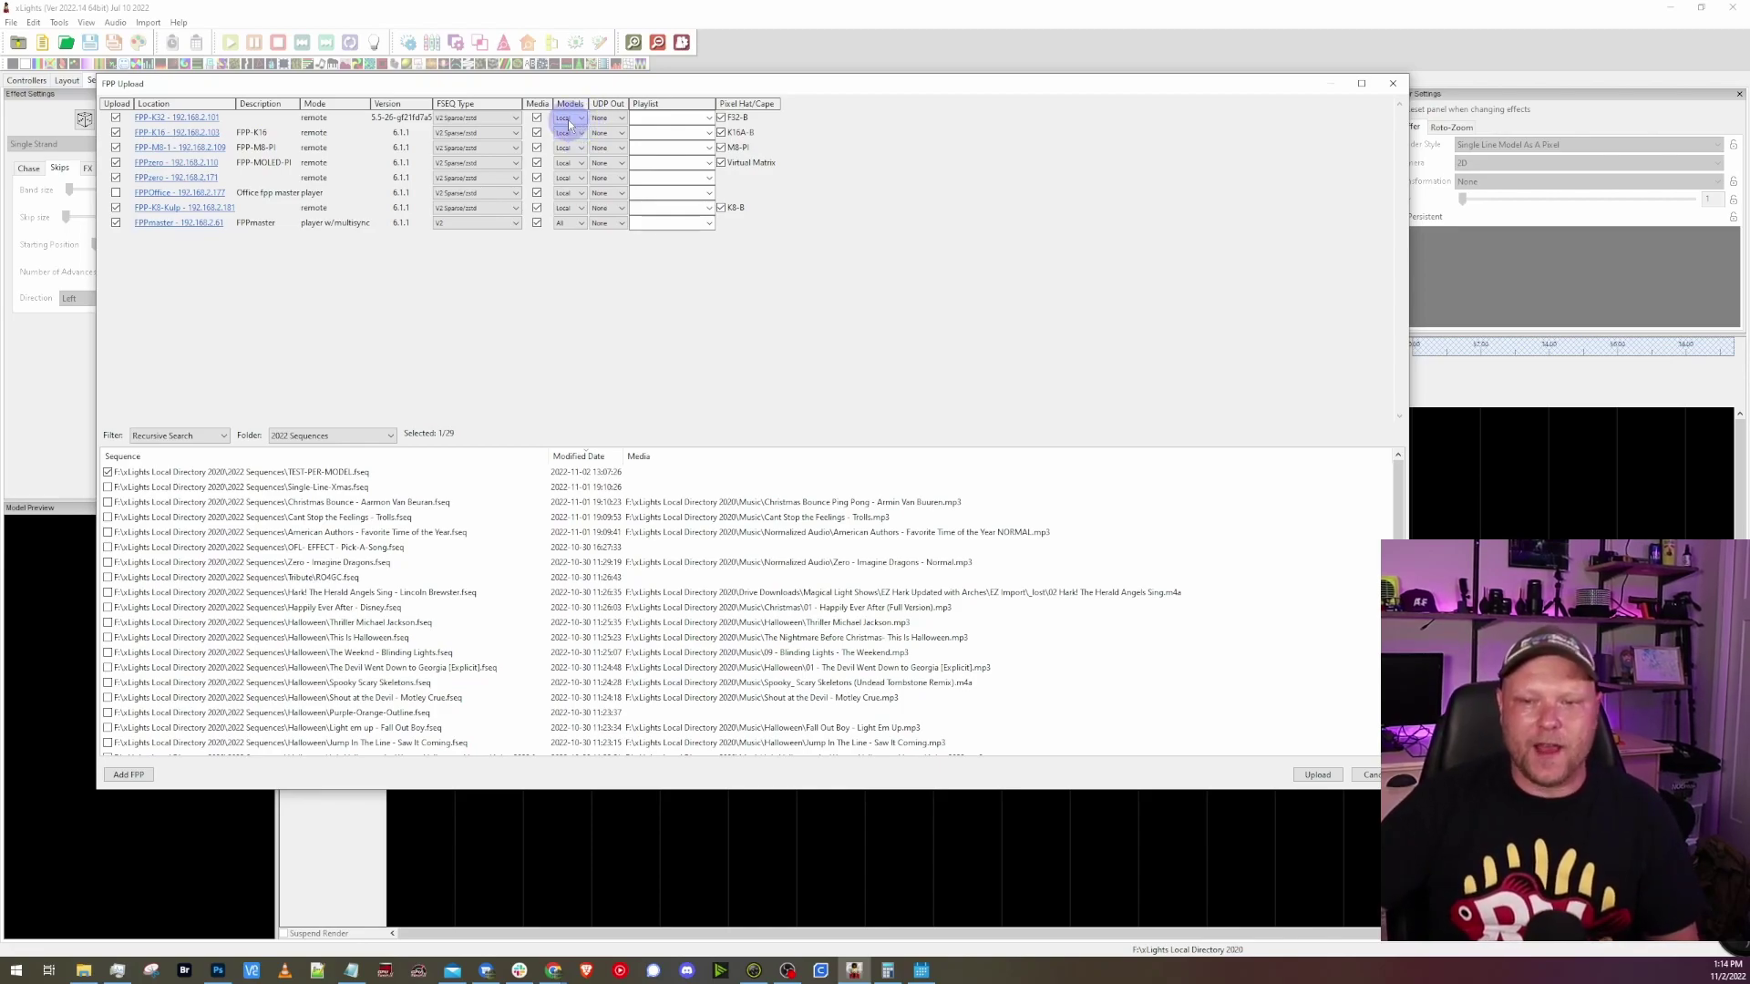
left_click(570, 118)
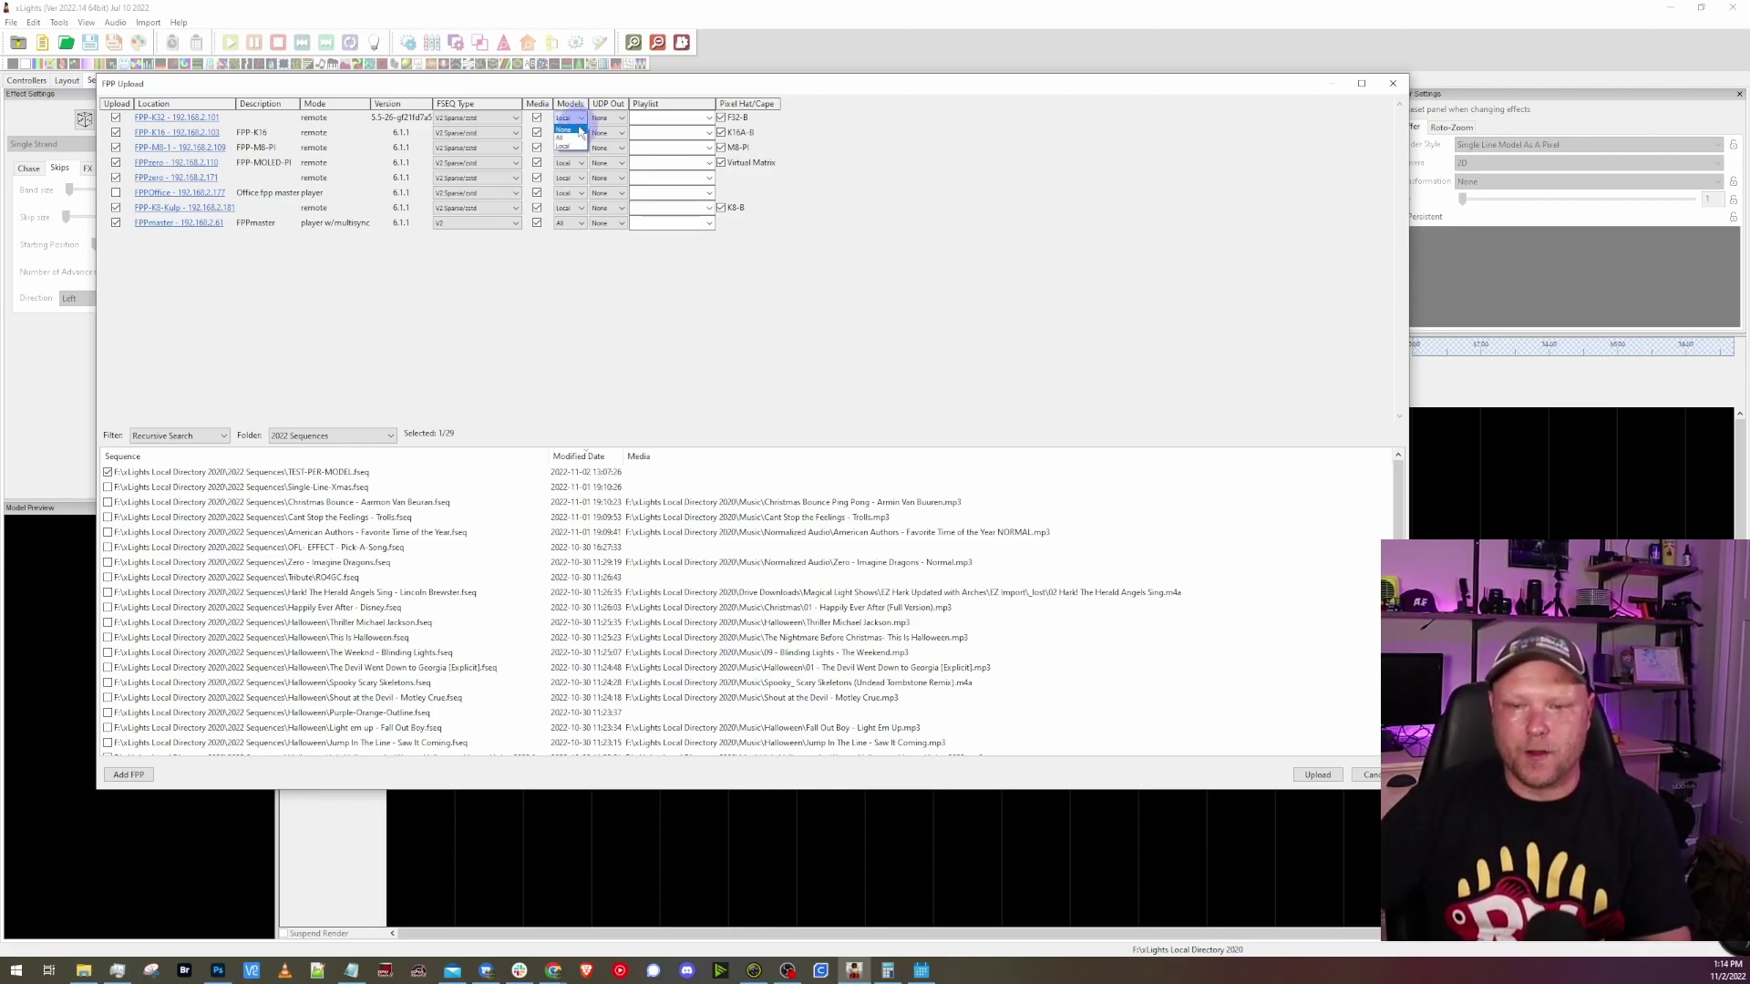
left_click(613, 337)
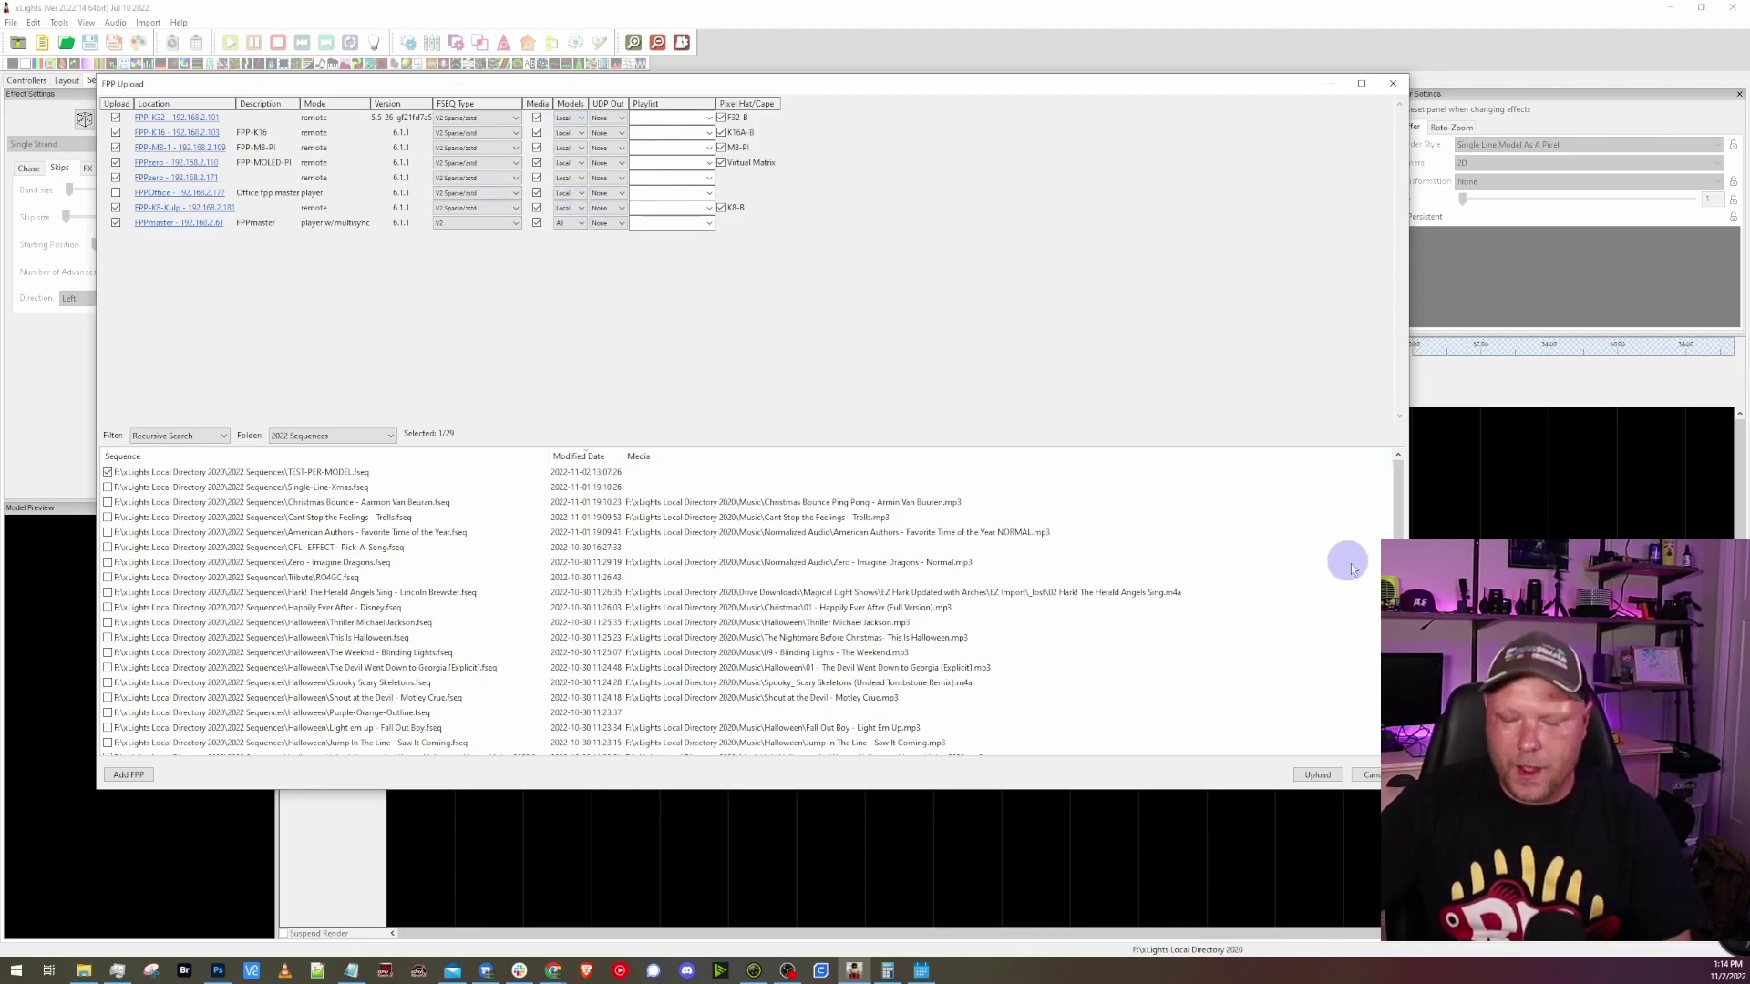
left_click(1319, 776)
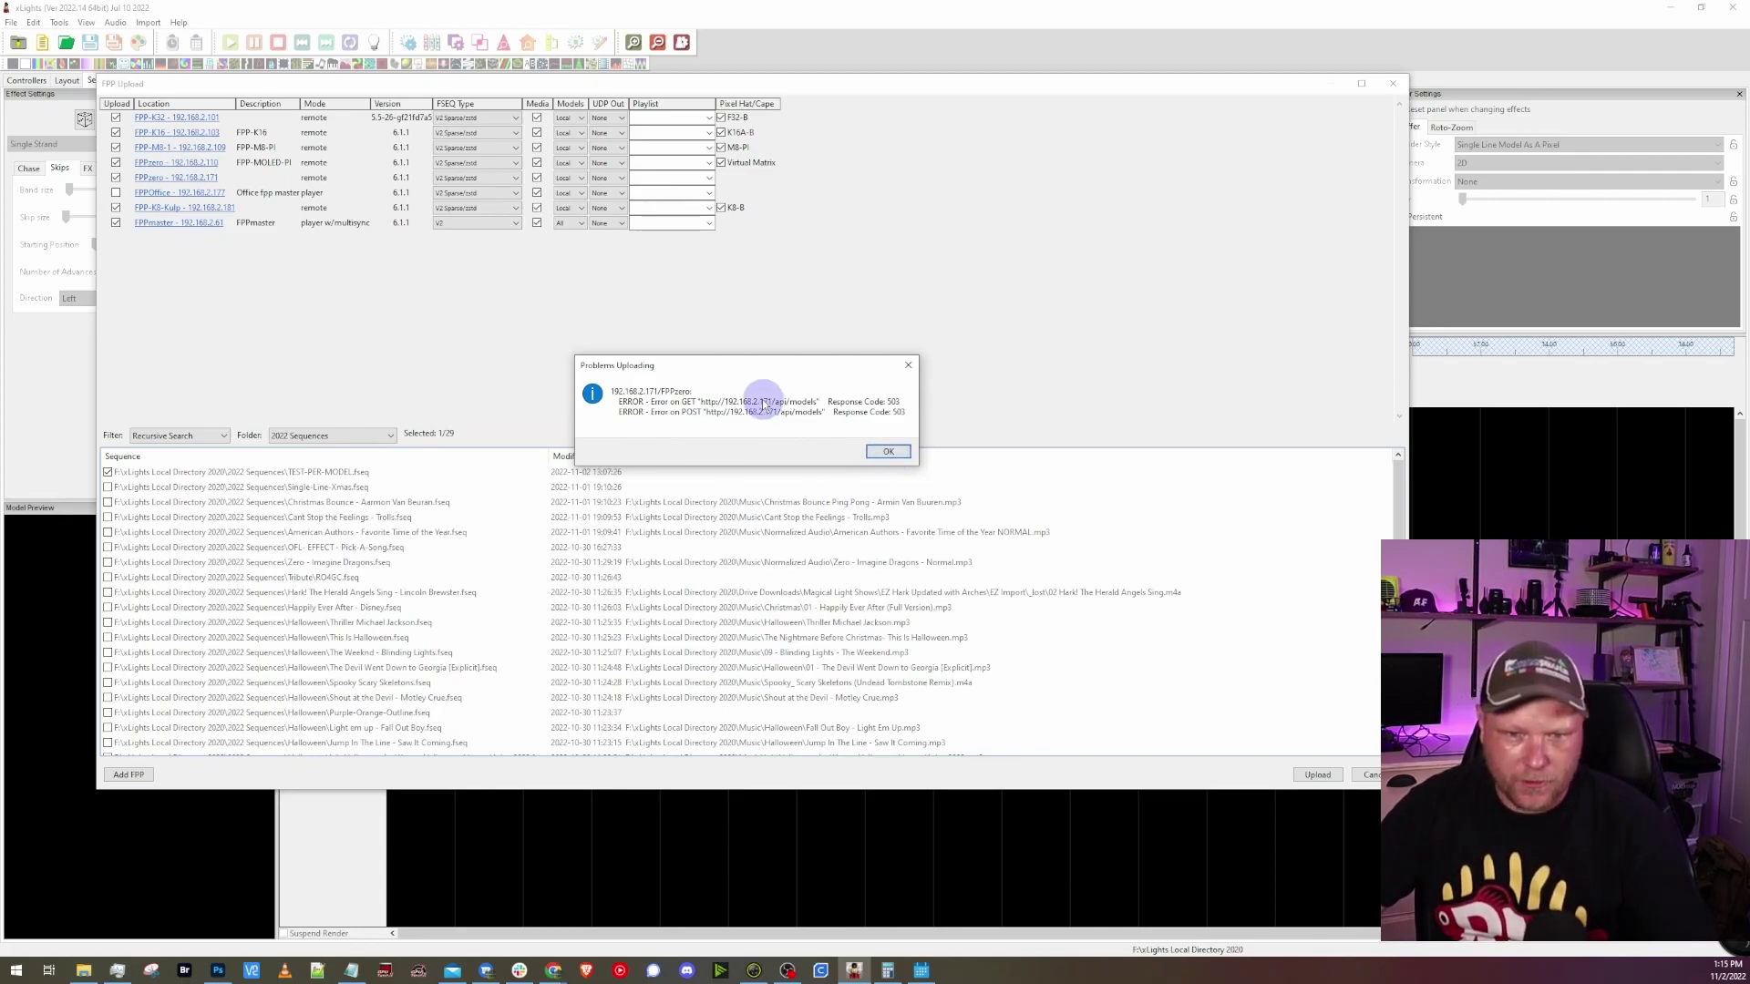
left_click(886, 452)
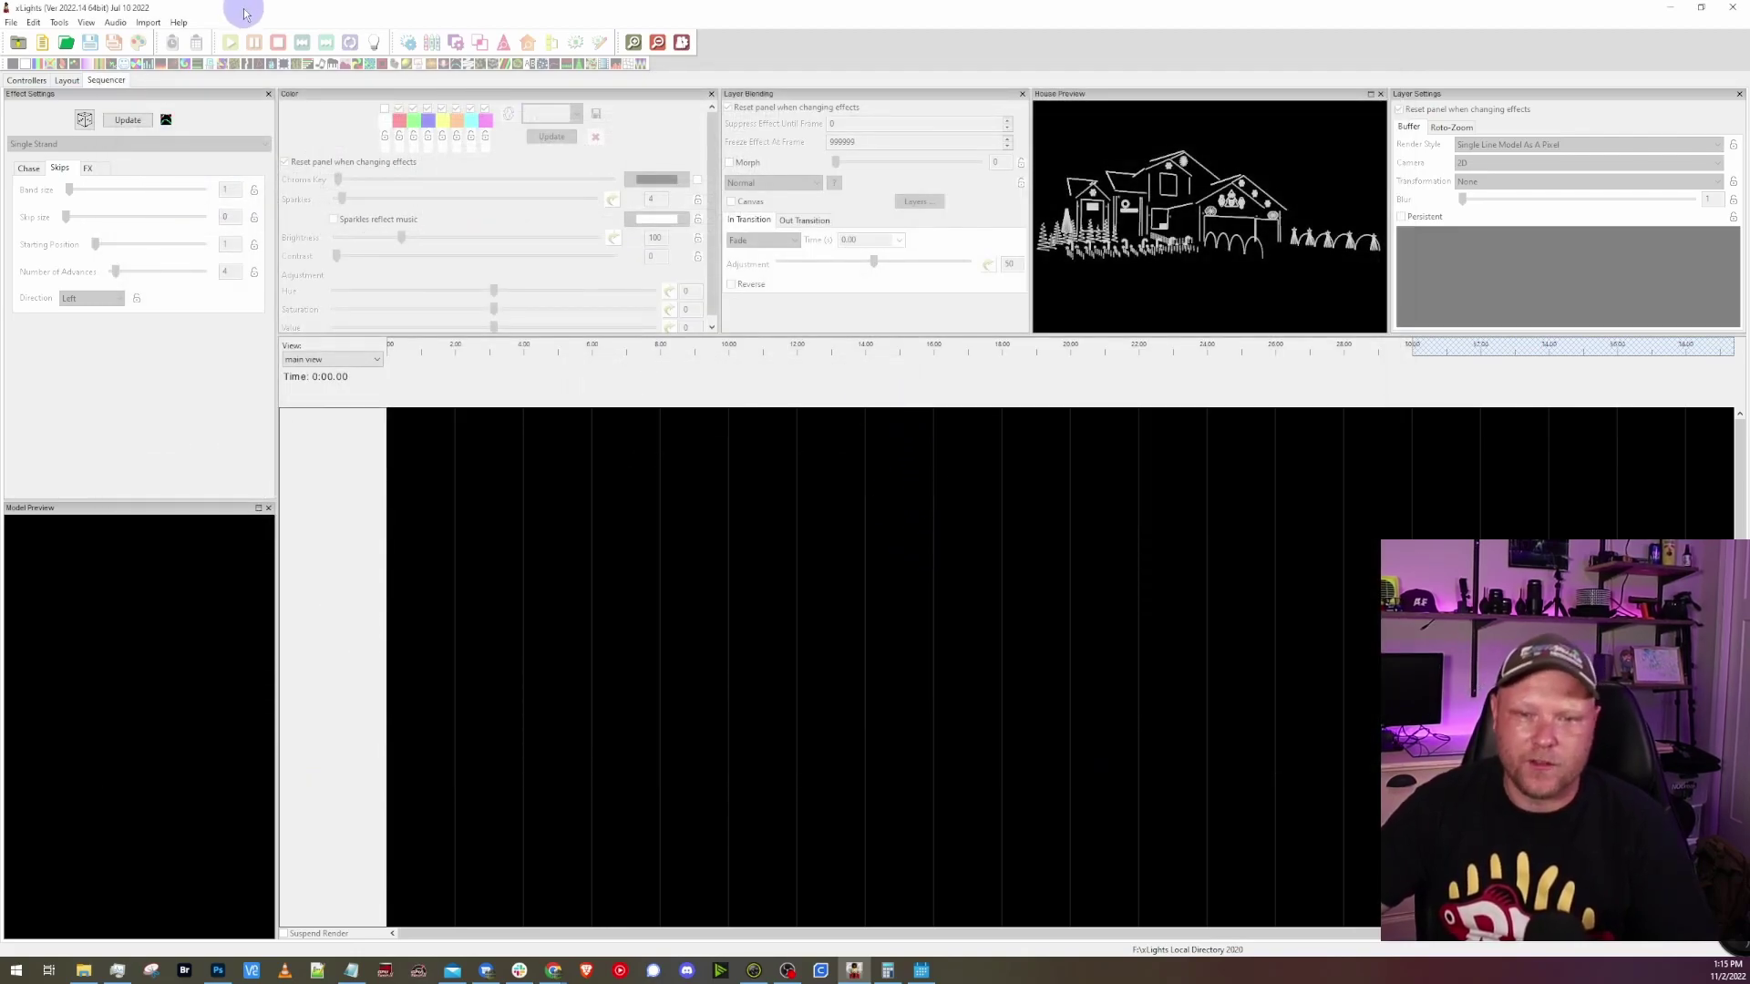
Reload the K8 controller's Pixel Overlay Models page and check that its models reappeared
left_click(1669, 8)
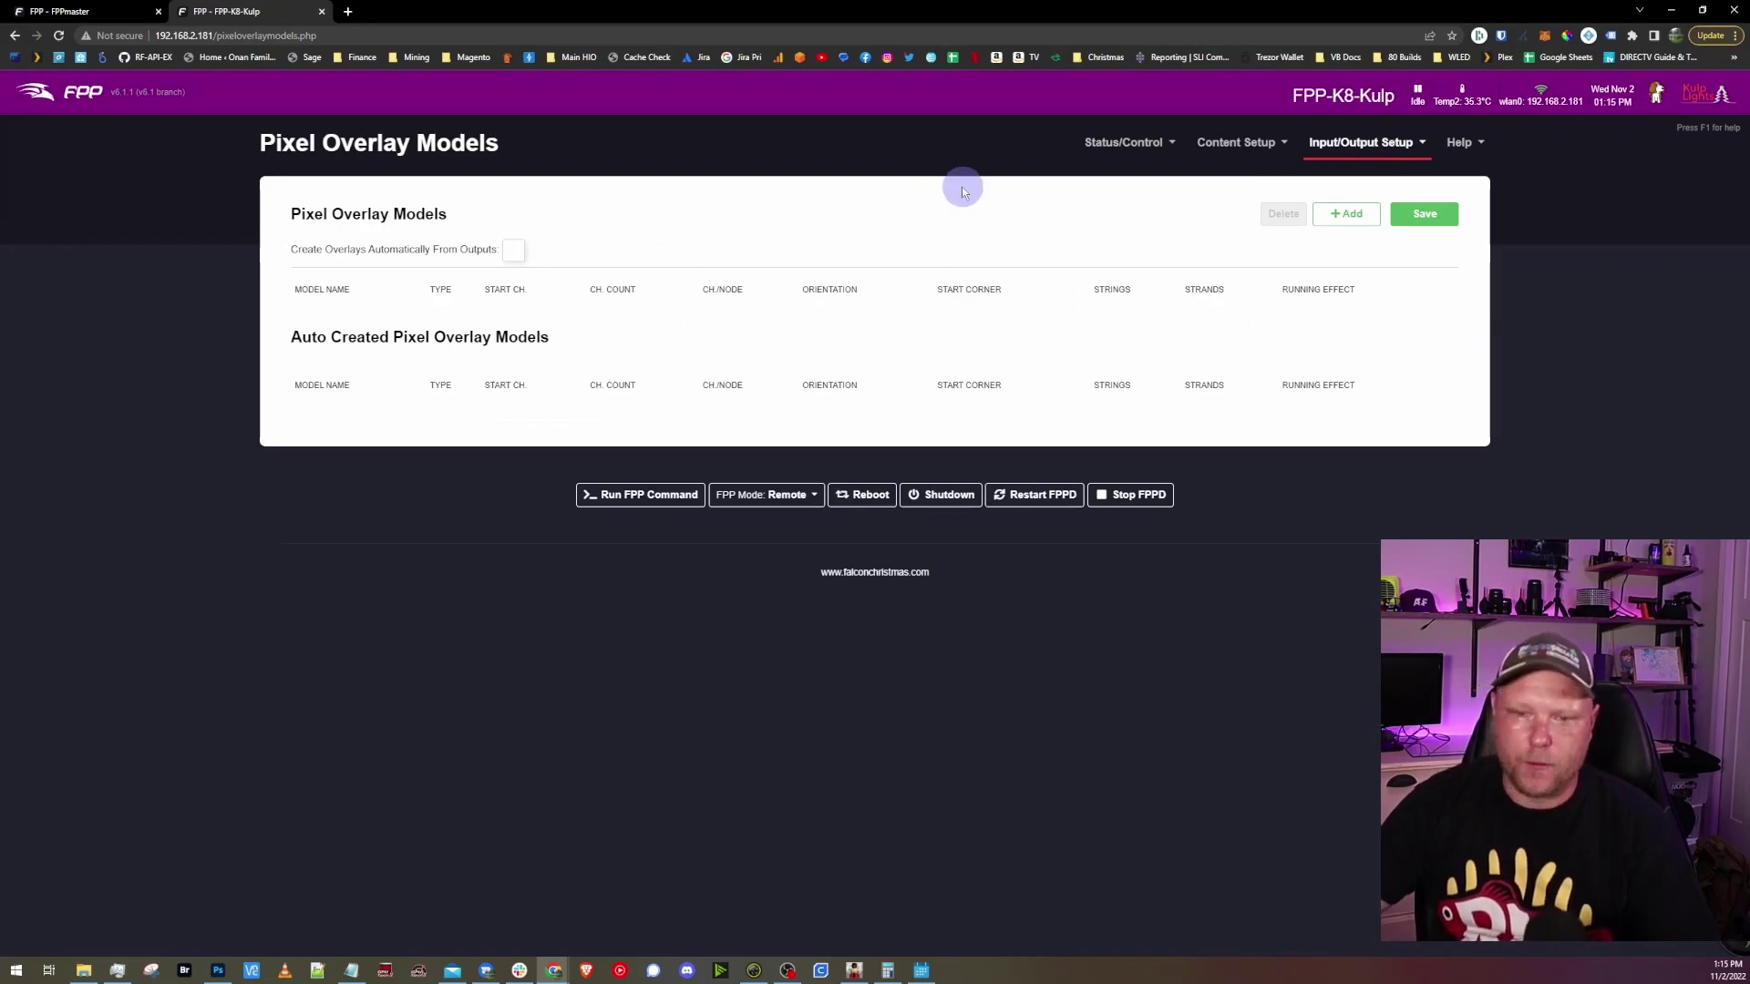
key("F5")
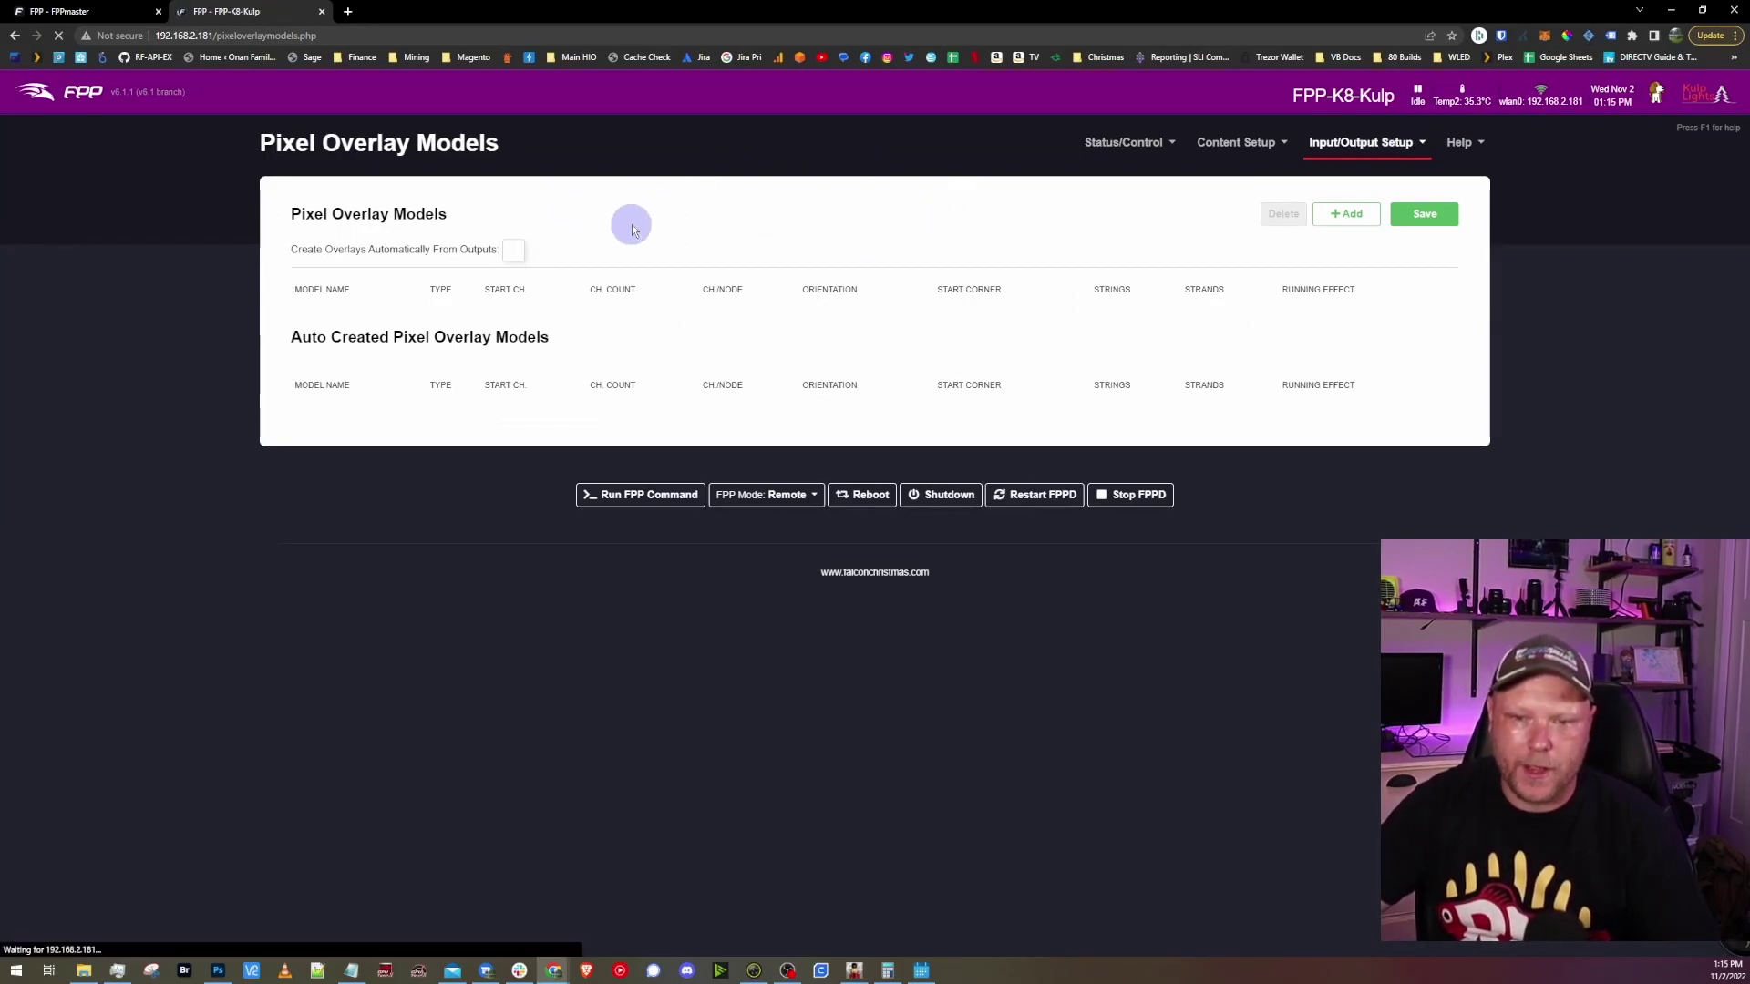
scroll(865, 310, "down", 4)
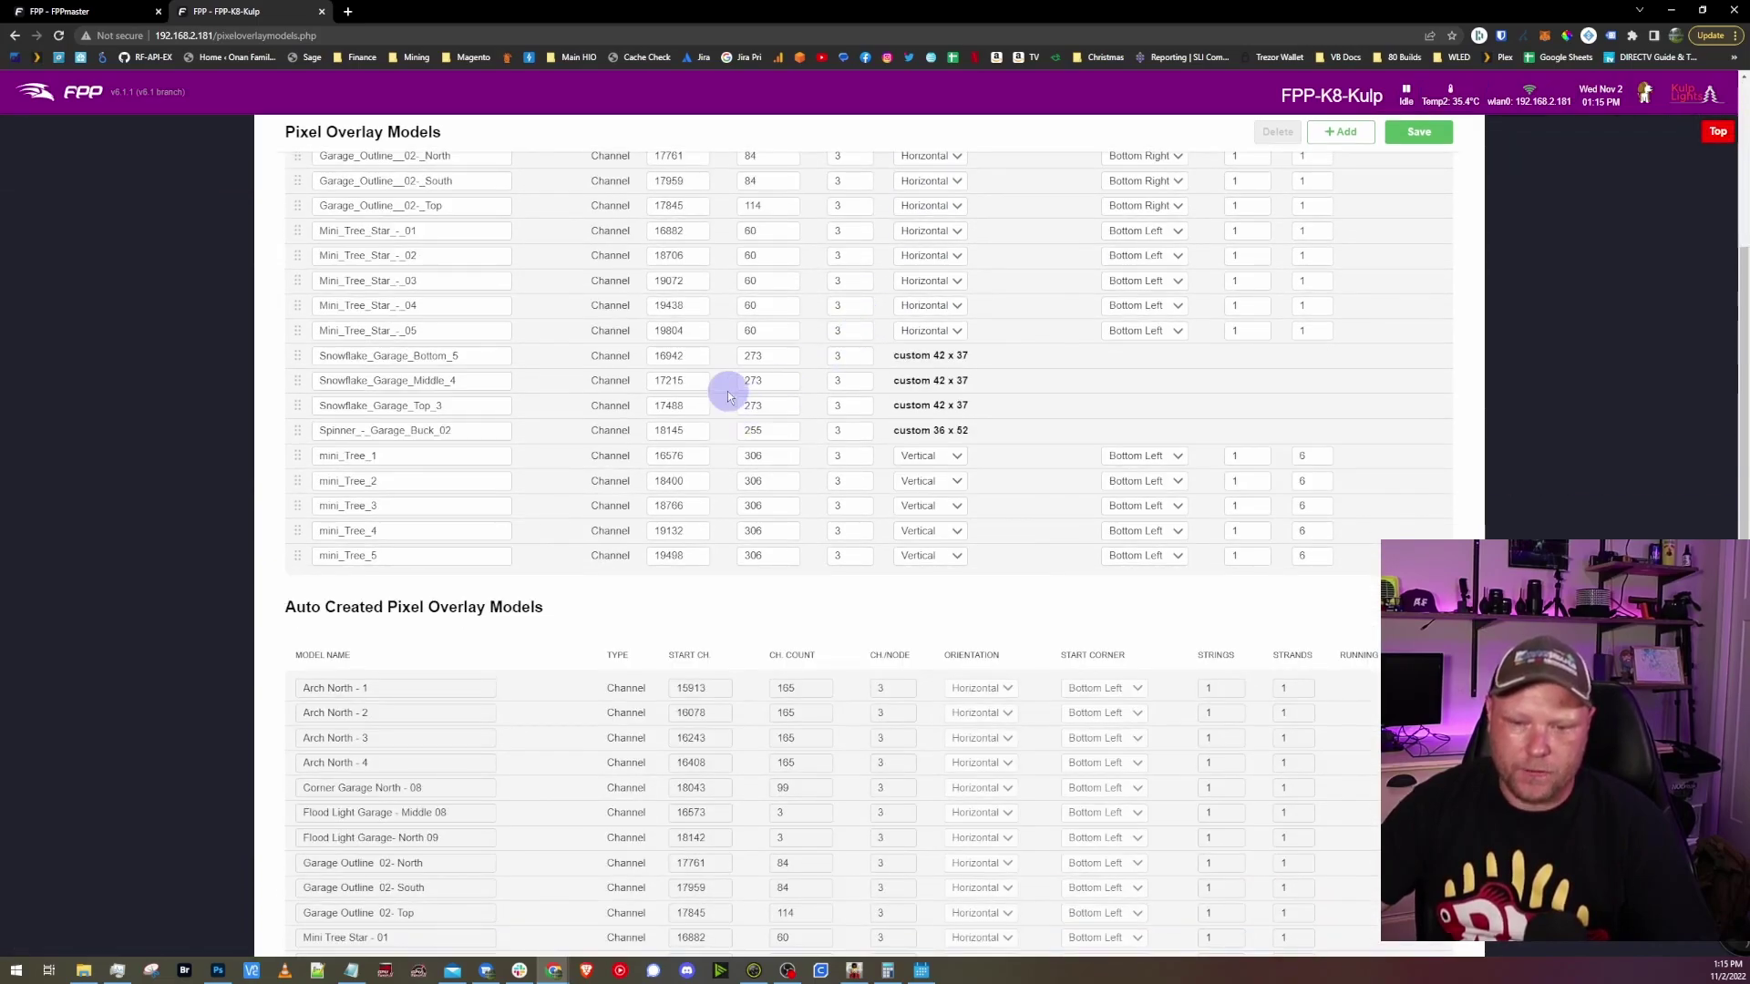
scroll(702, 474, "down", 7)
scroll(661, 656, "up", 12)
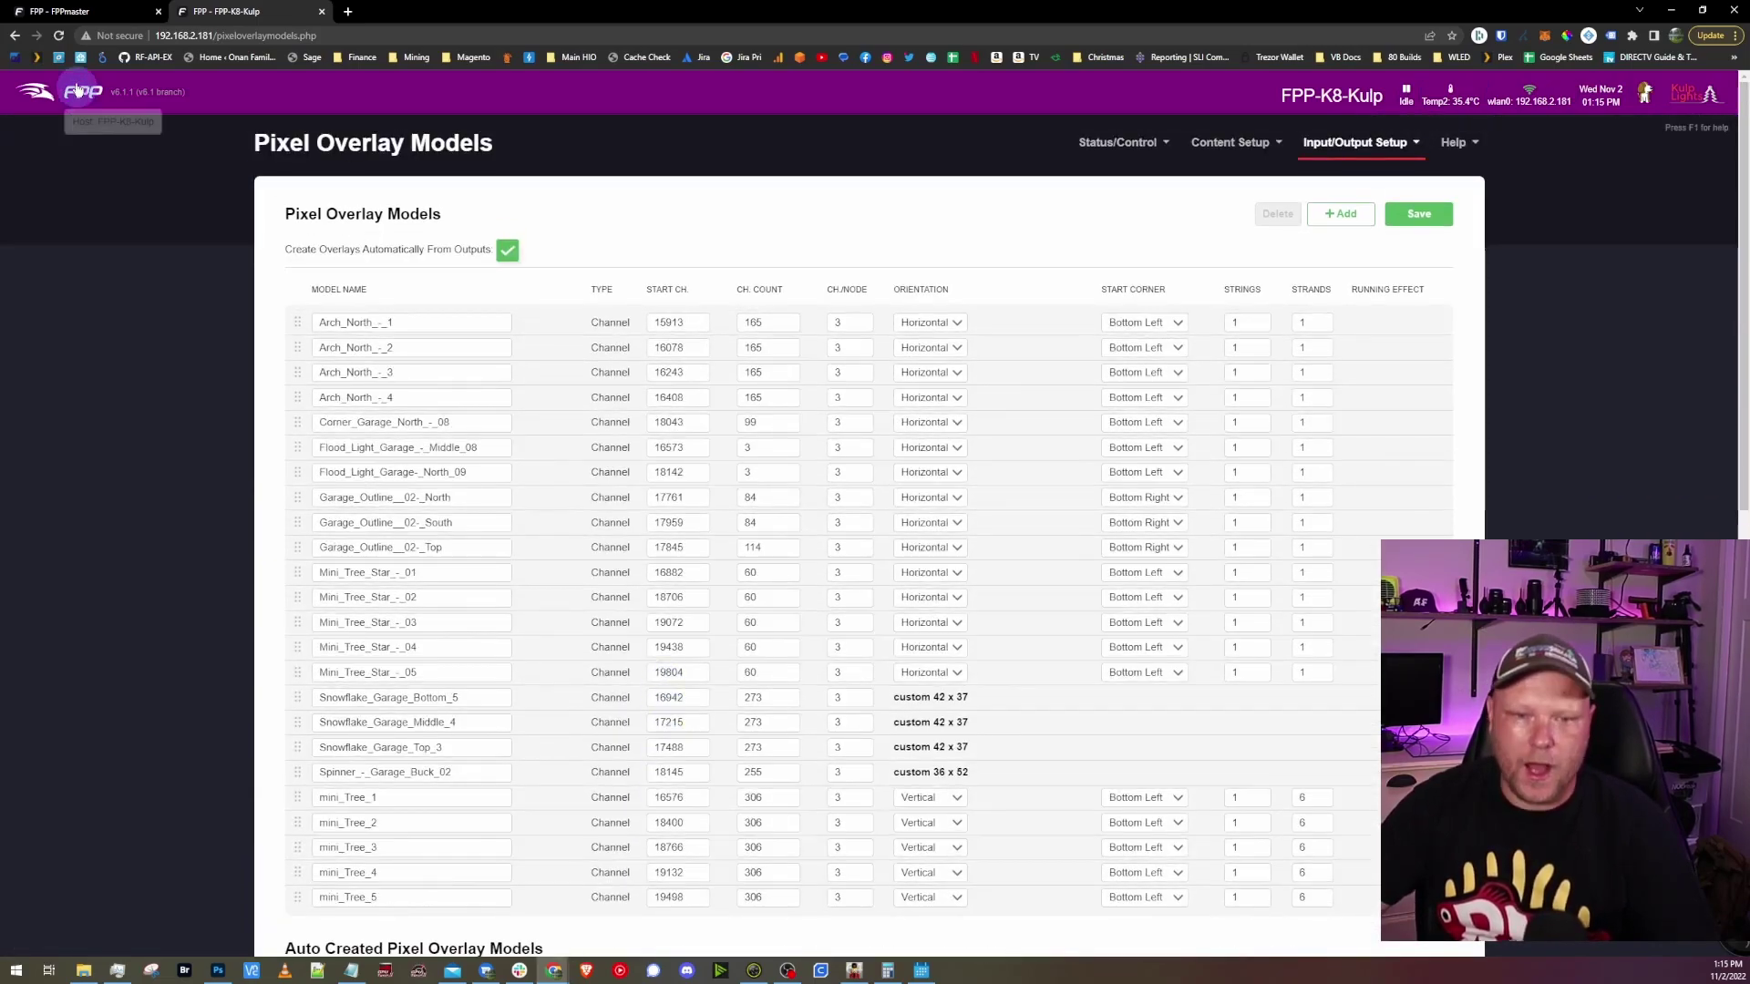
Bring up FPPmaster's Pixel Overlay Models list and review its entries from Arch_North_-_1 through Peace_Stake
left_click(86, 11)
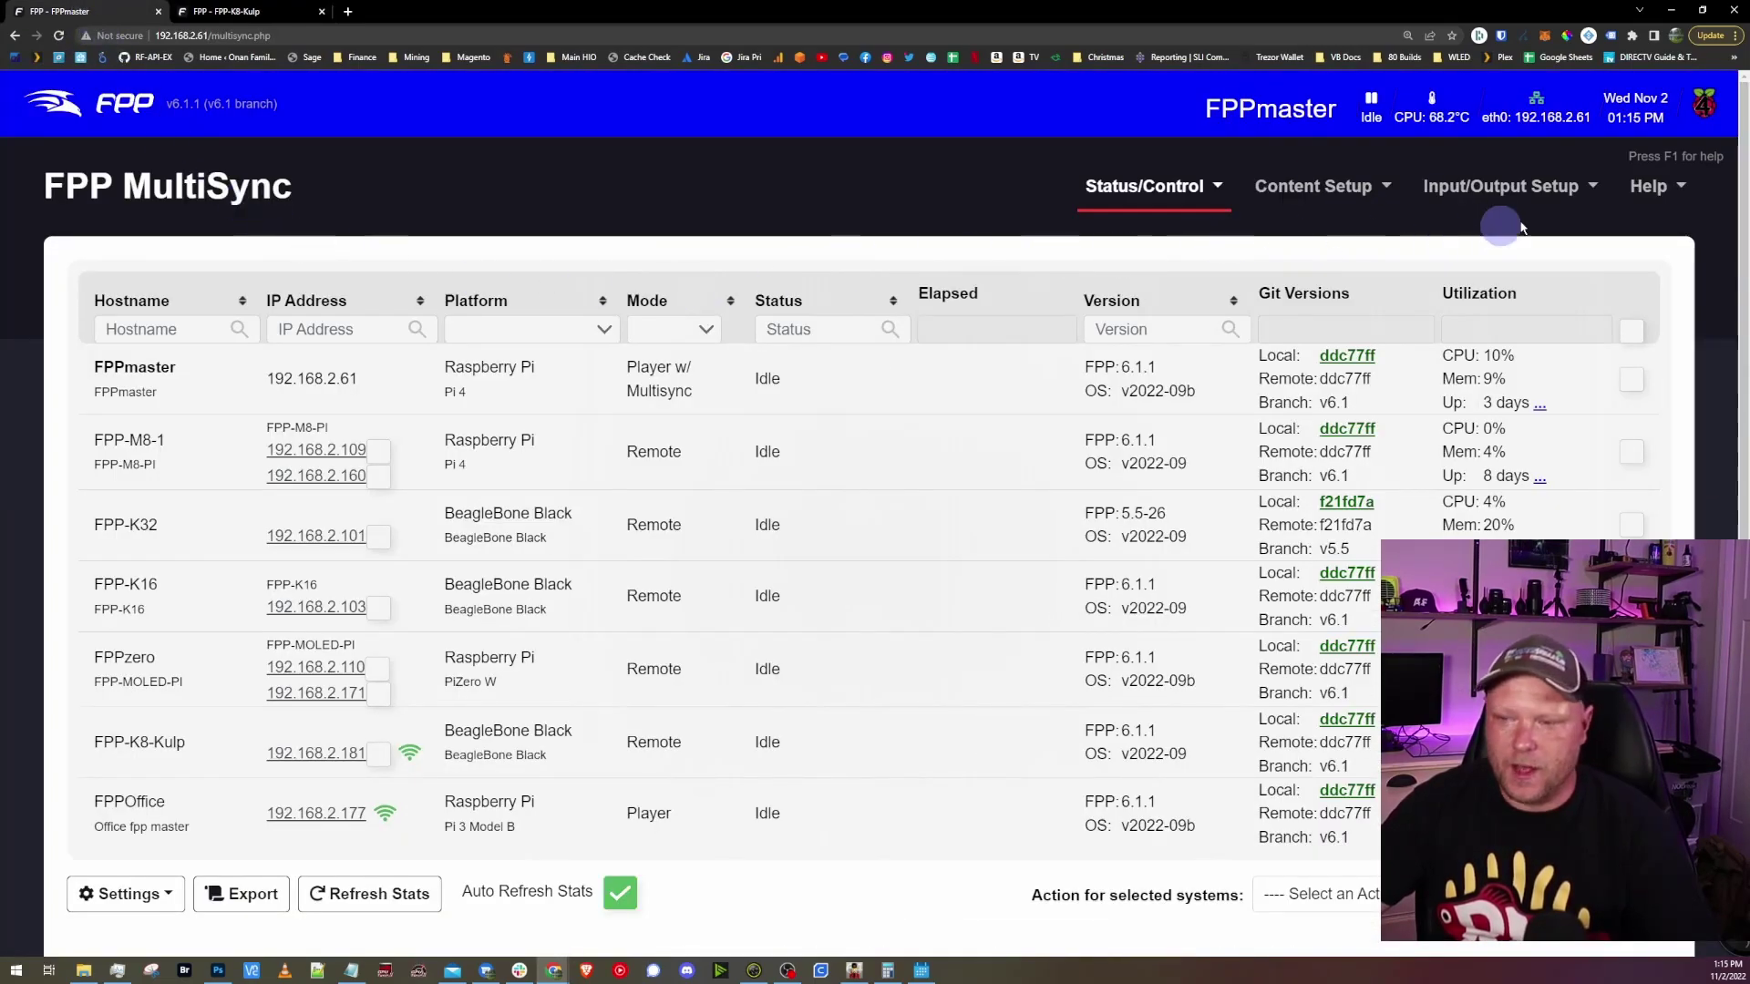
left_click(1500, 186)
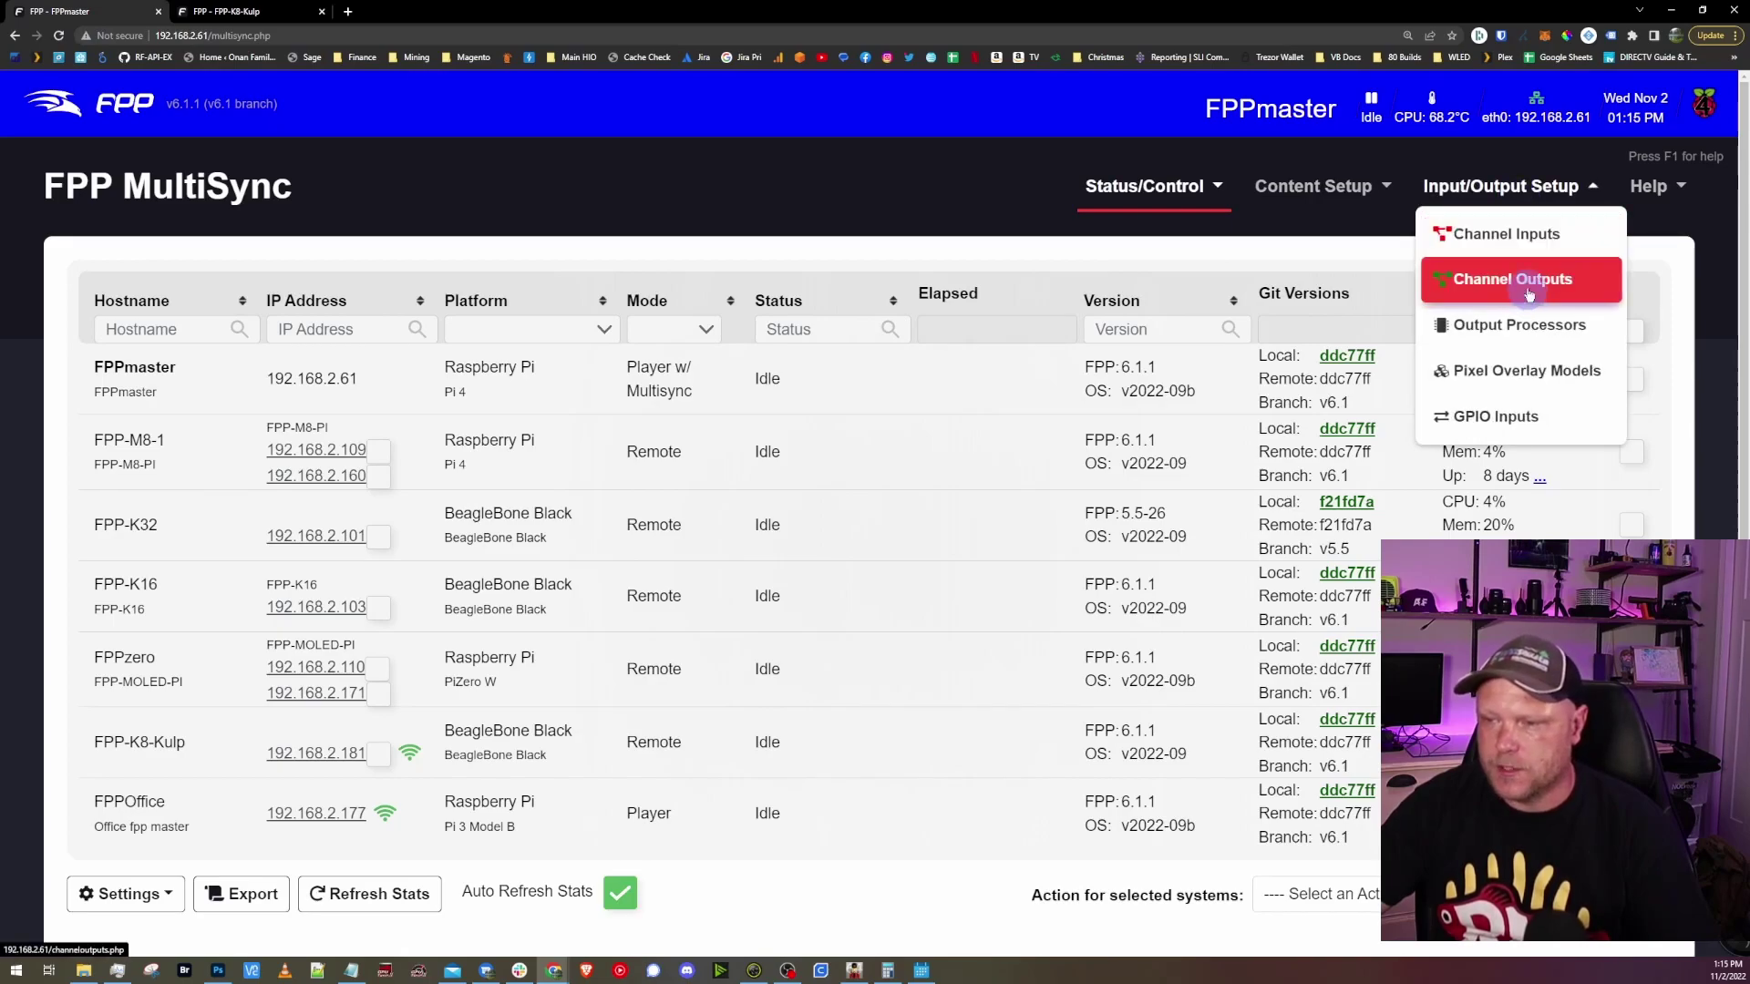
left_click(1515, 273)
scroll(837, 354, "up", 3)
left_click(1501, 186)
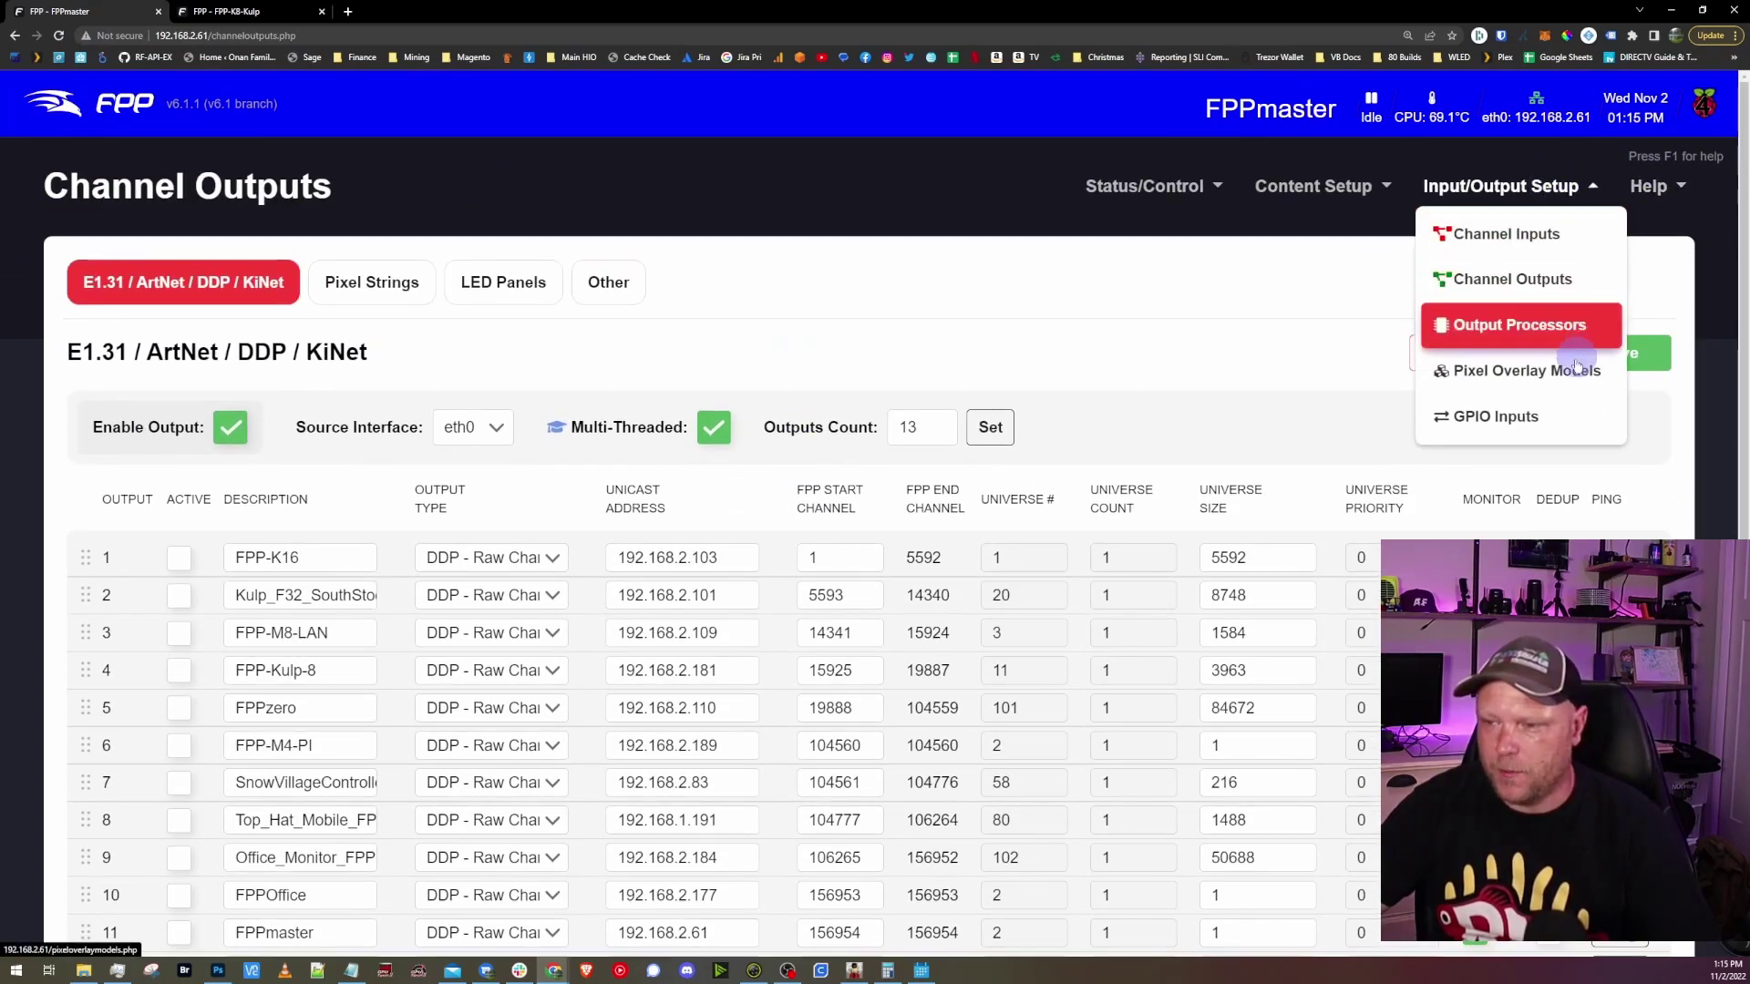
left_click(1575, 368)
scroll(966, 447, "down", 6)
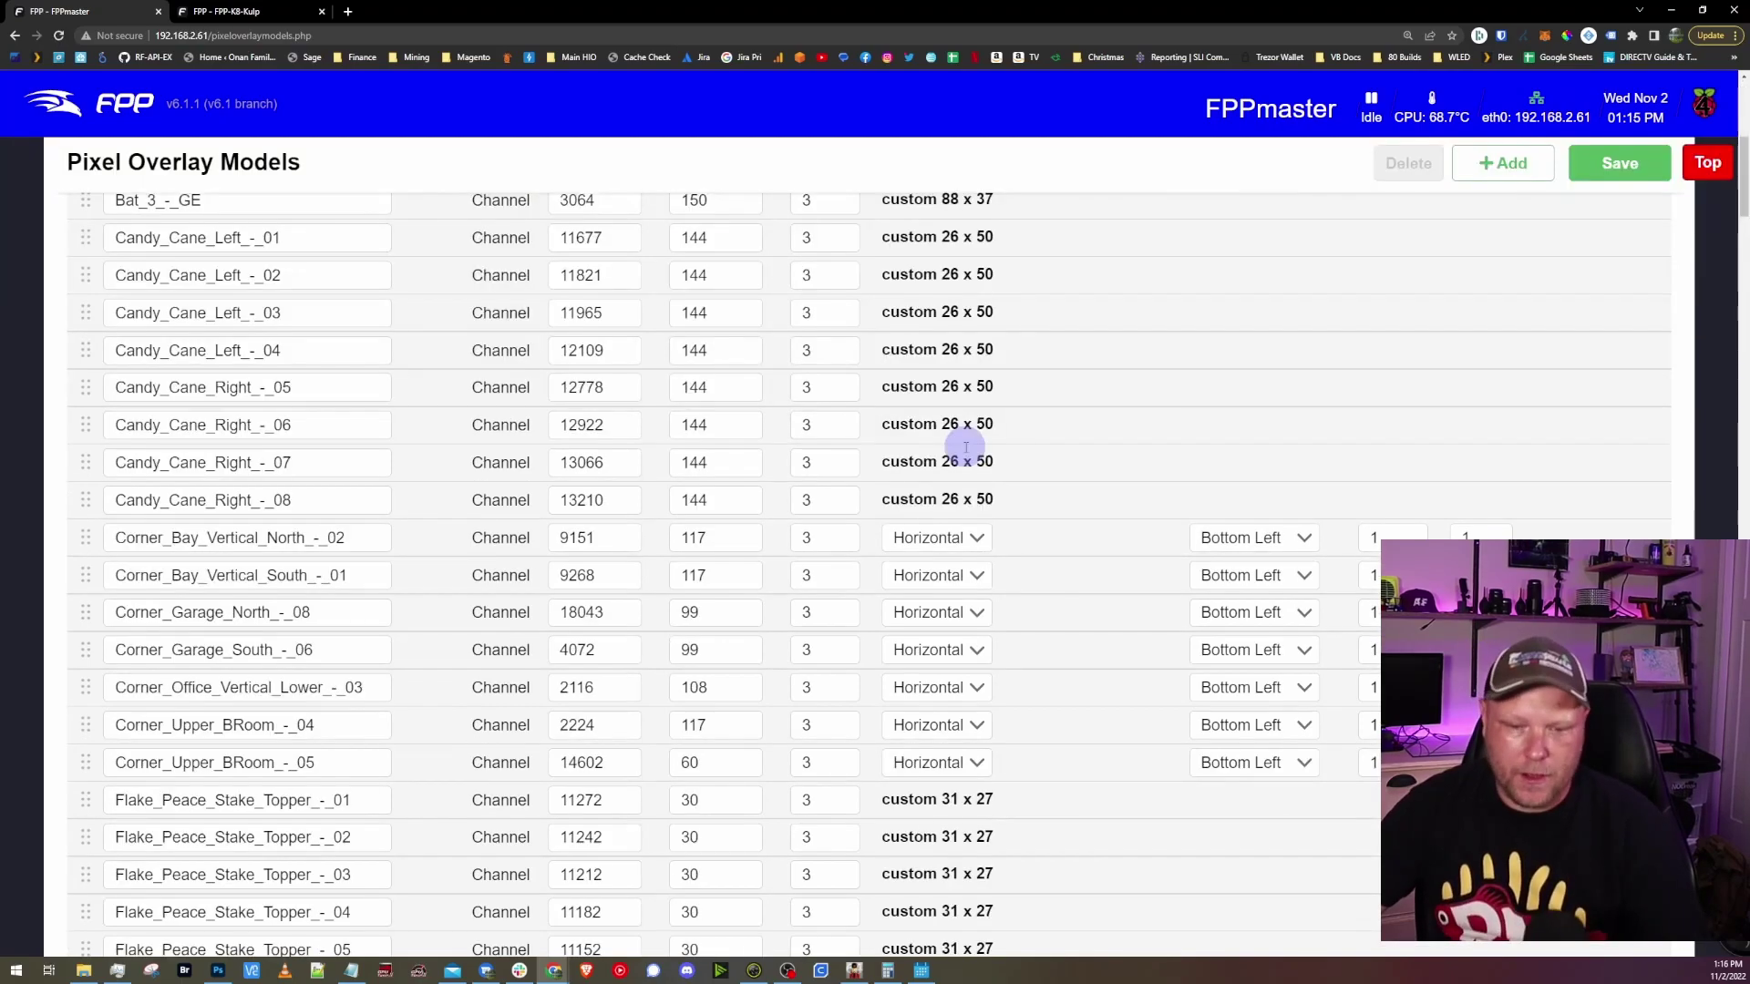
scroll(965, 447, "down", 10)
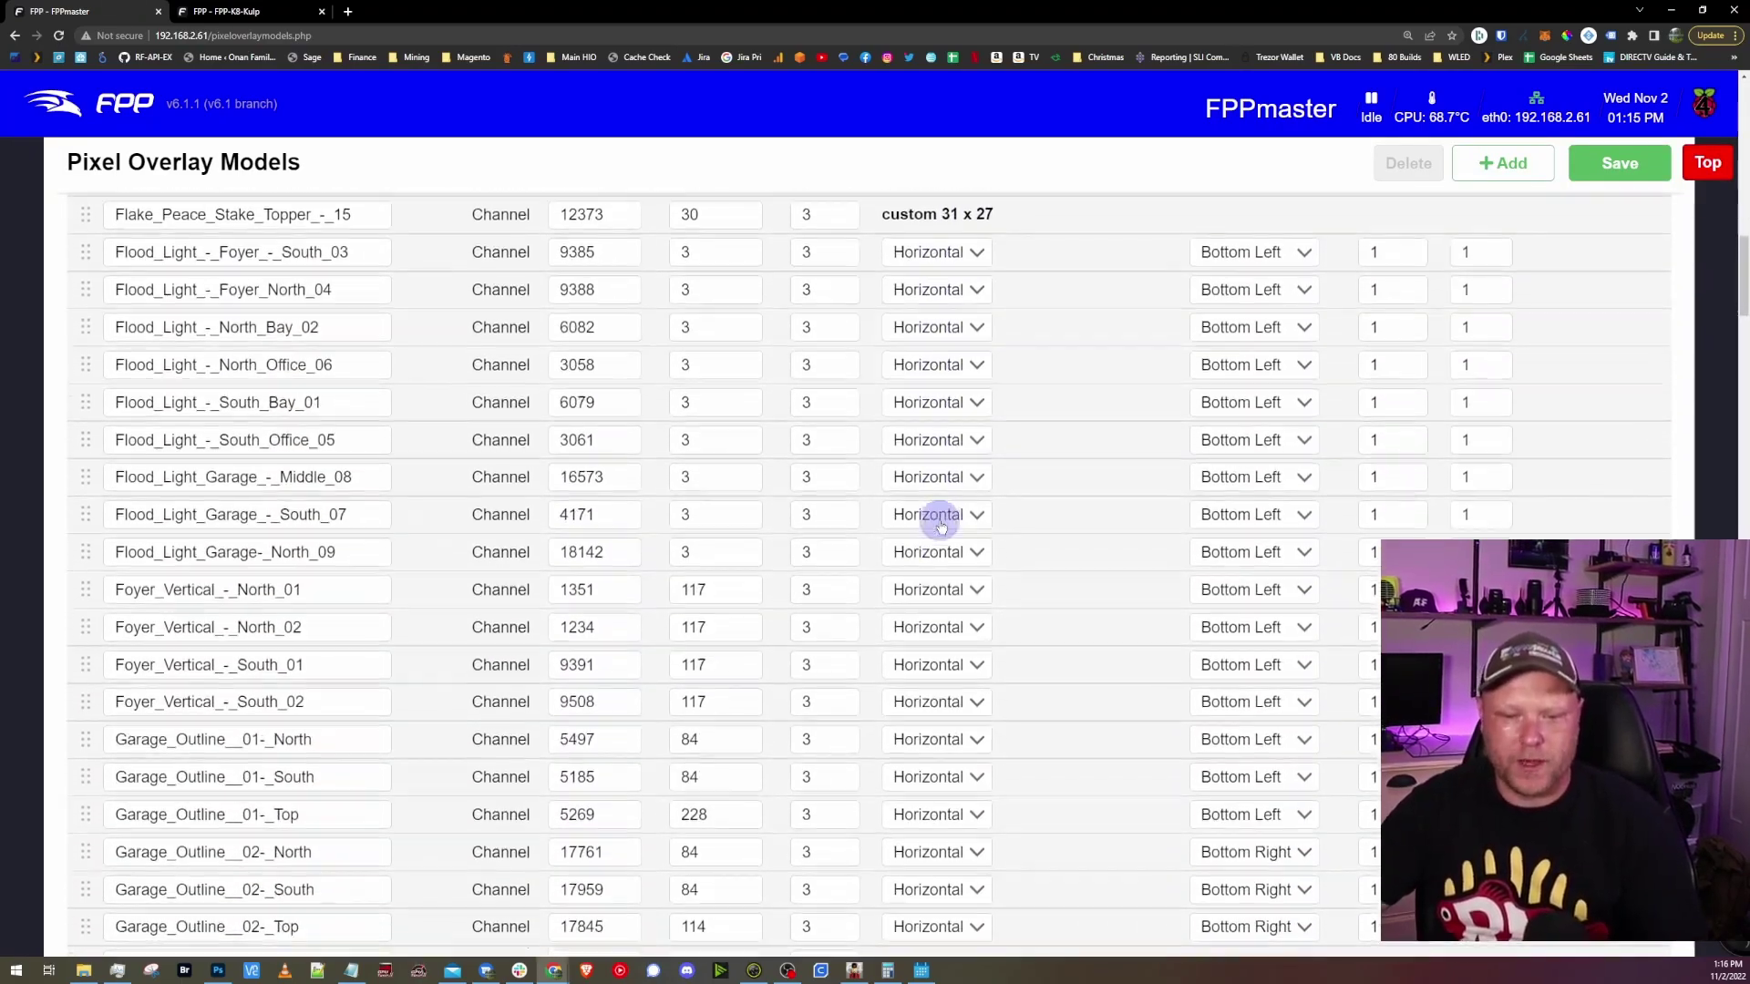
scroll(941, 519, "down", 15)
scroll(975, 550, "up", 5)
scroll(983, 552, "up", 20)
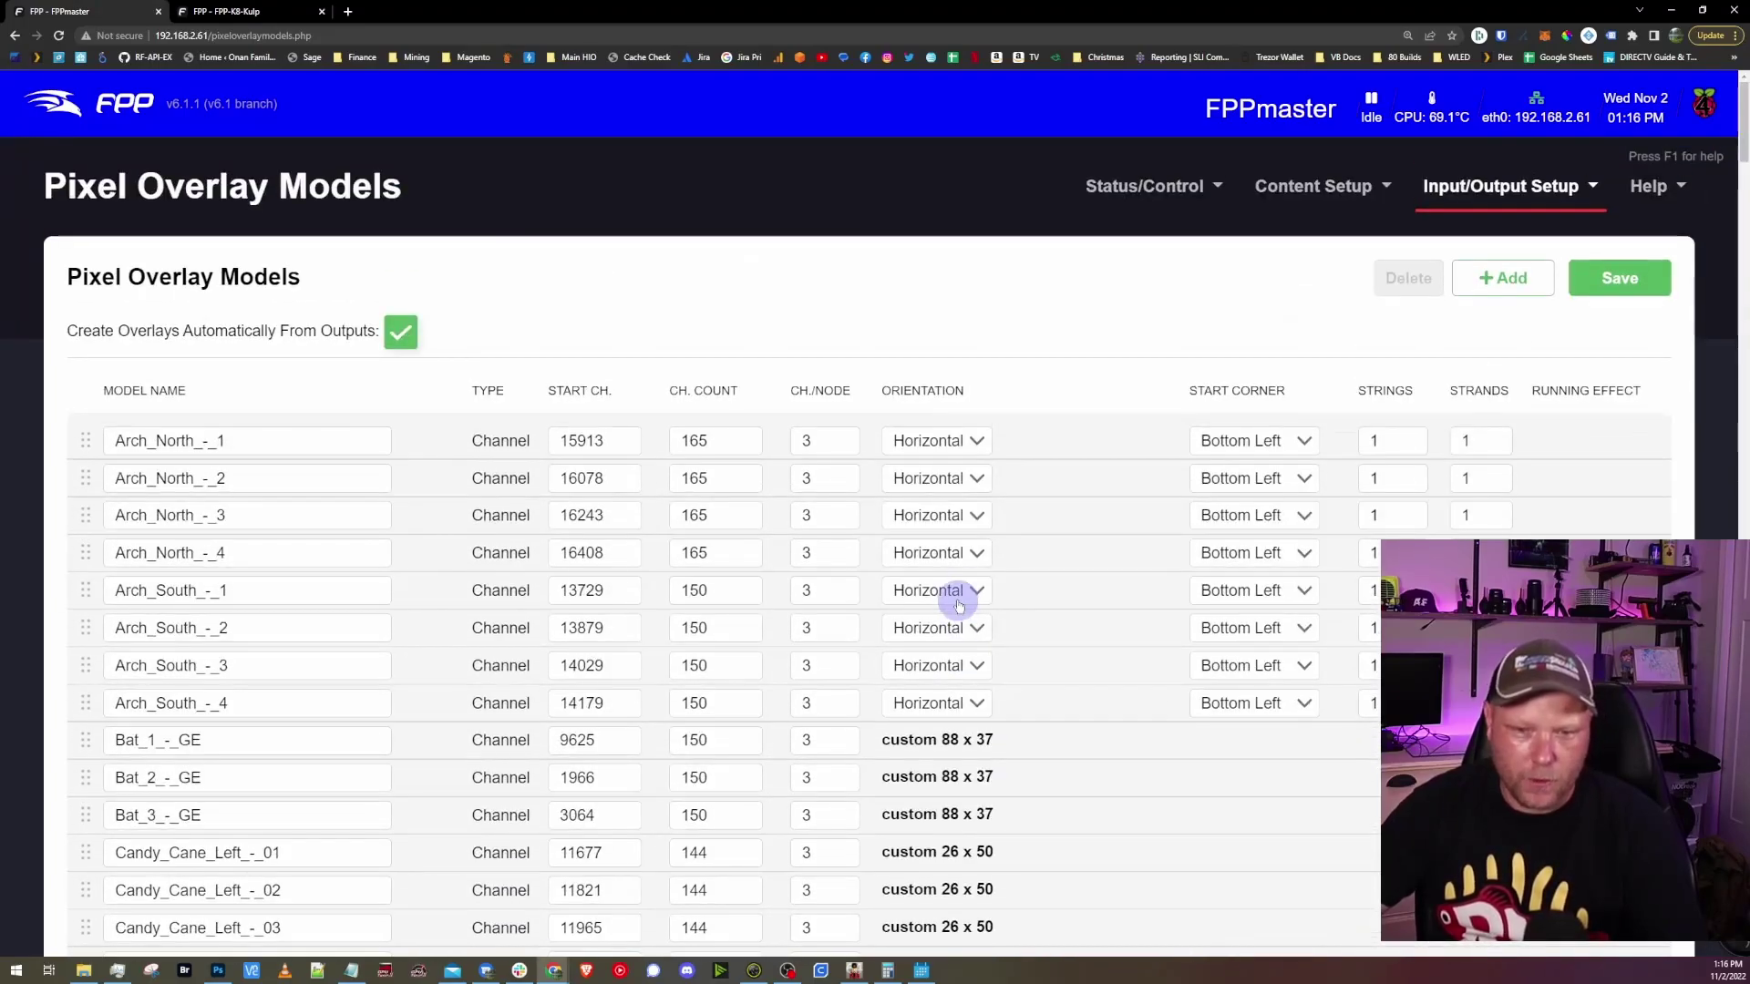